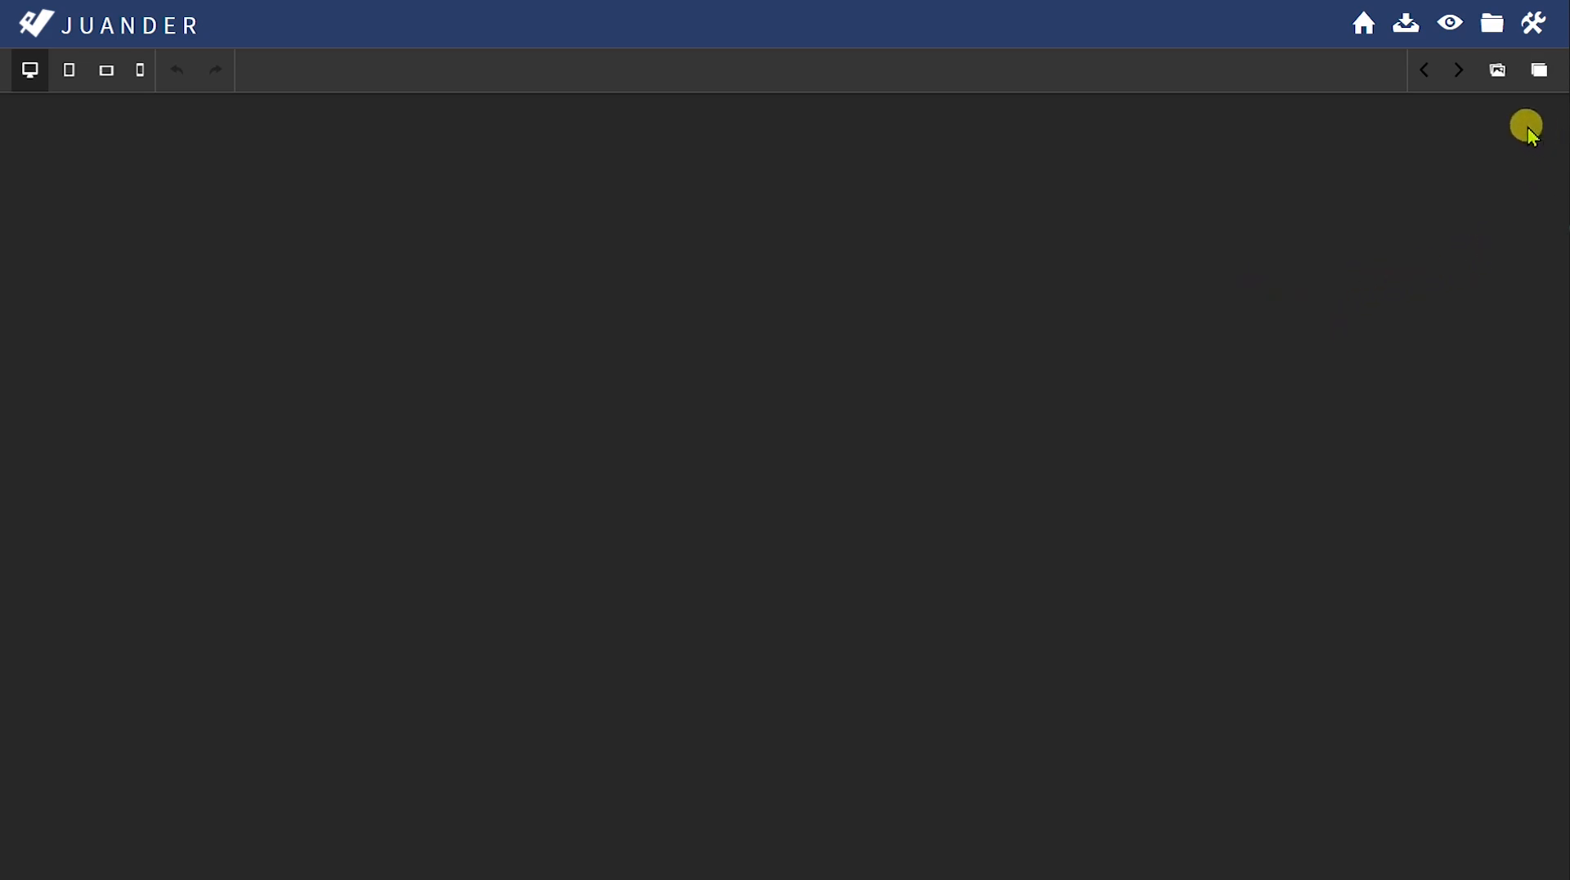
Step: Start a new slide and title it "Introduction"
left_click(1540, 78)
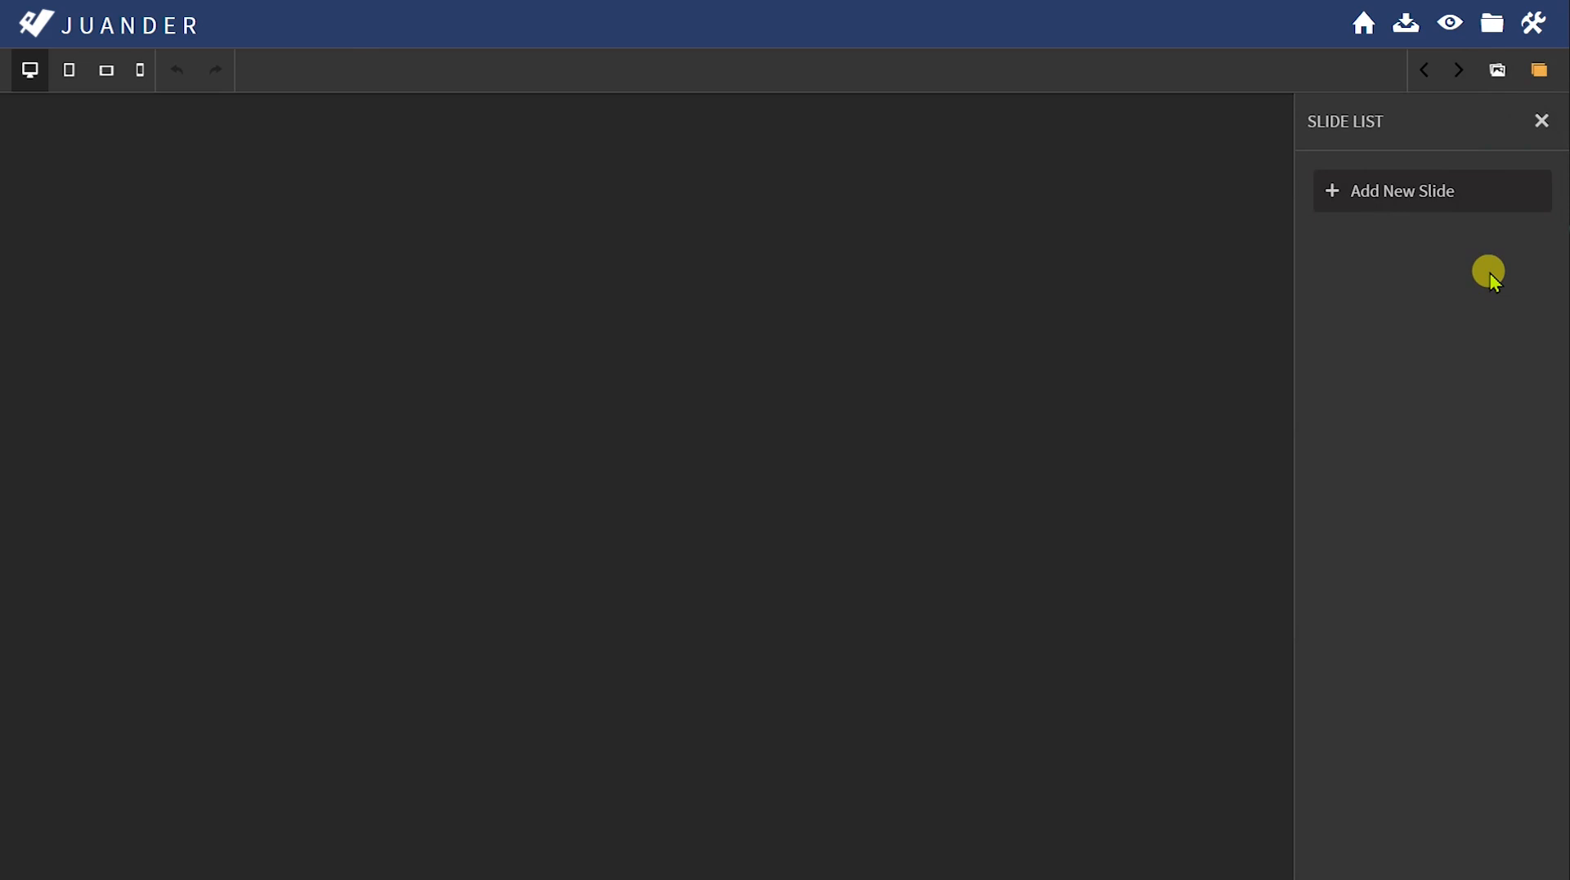
left_click(1412, 200)
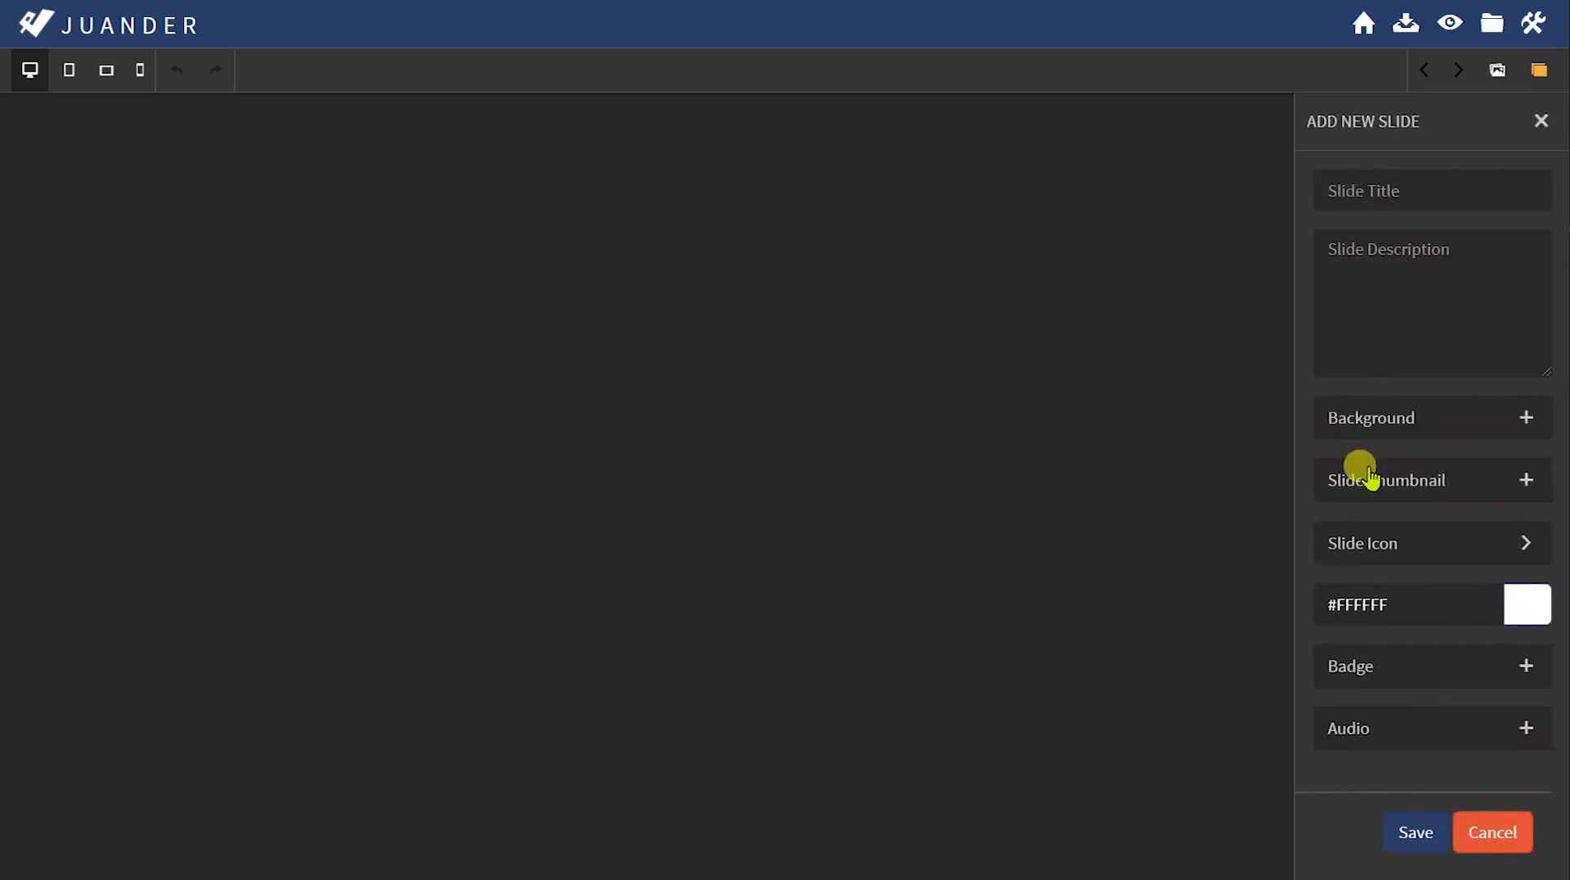
left_click(1398, 182)
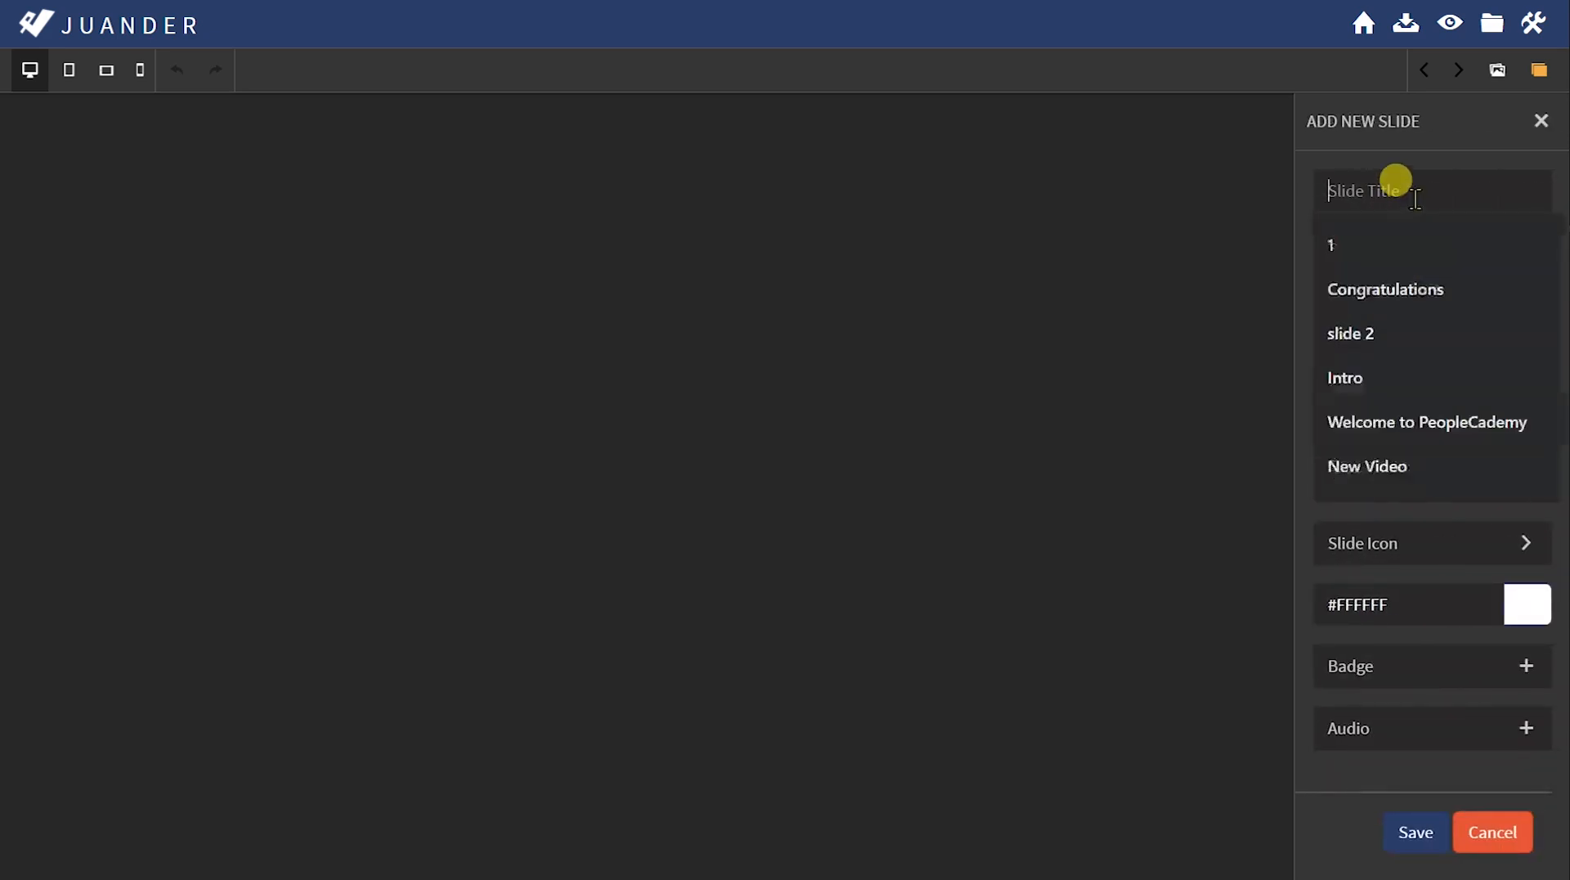
type("Introduction")
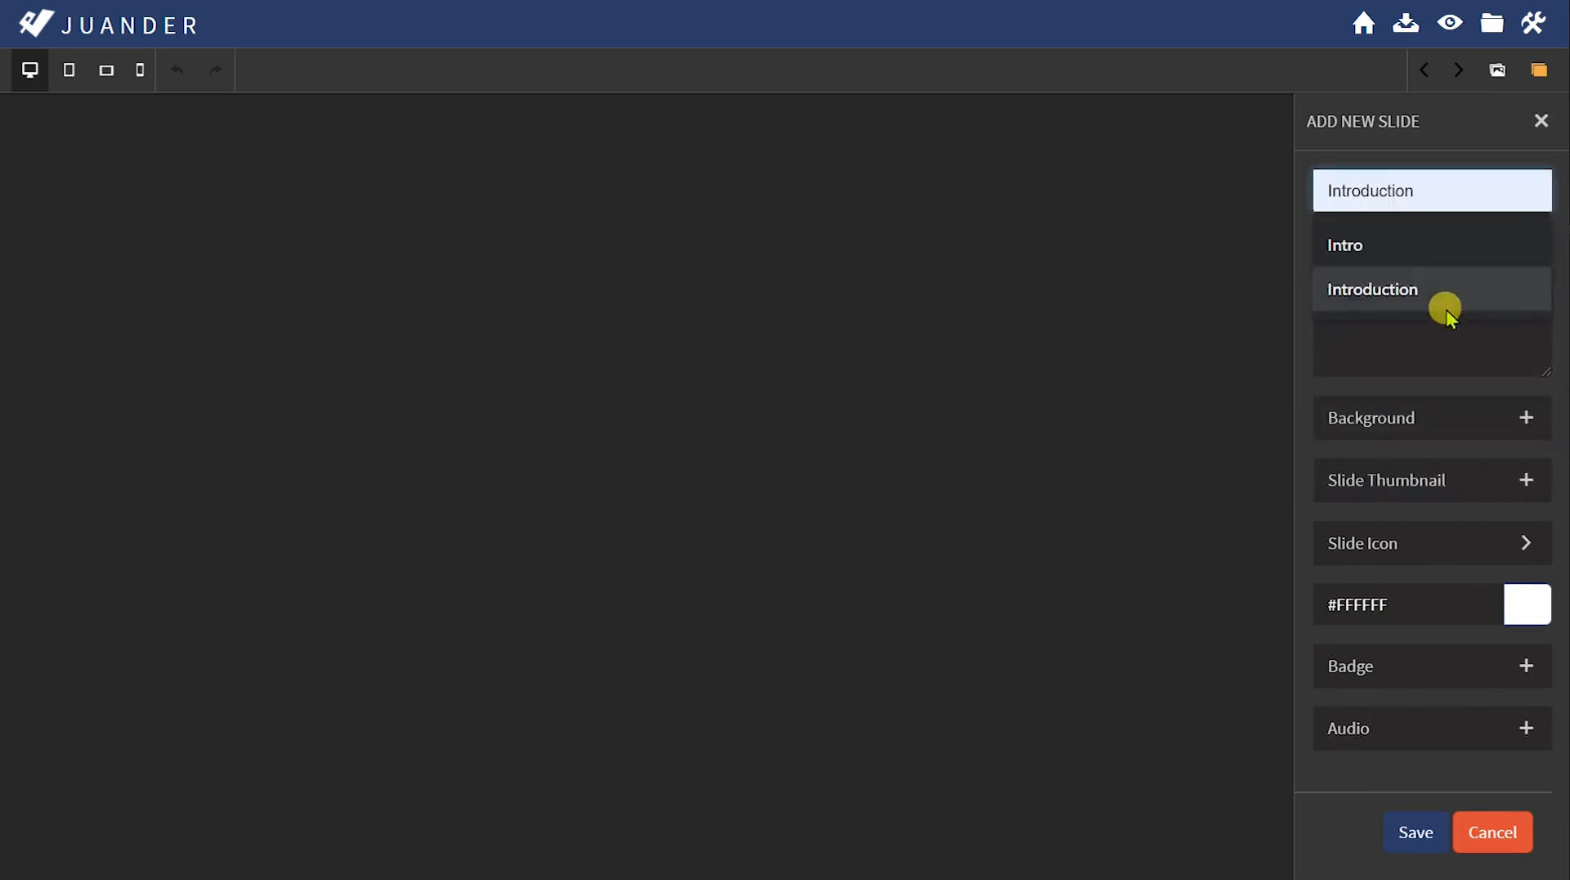
left_click(1439, 299)
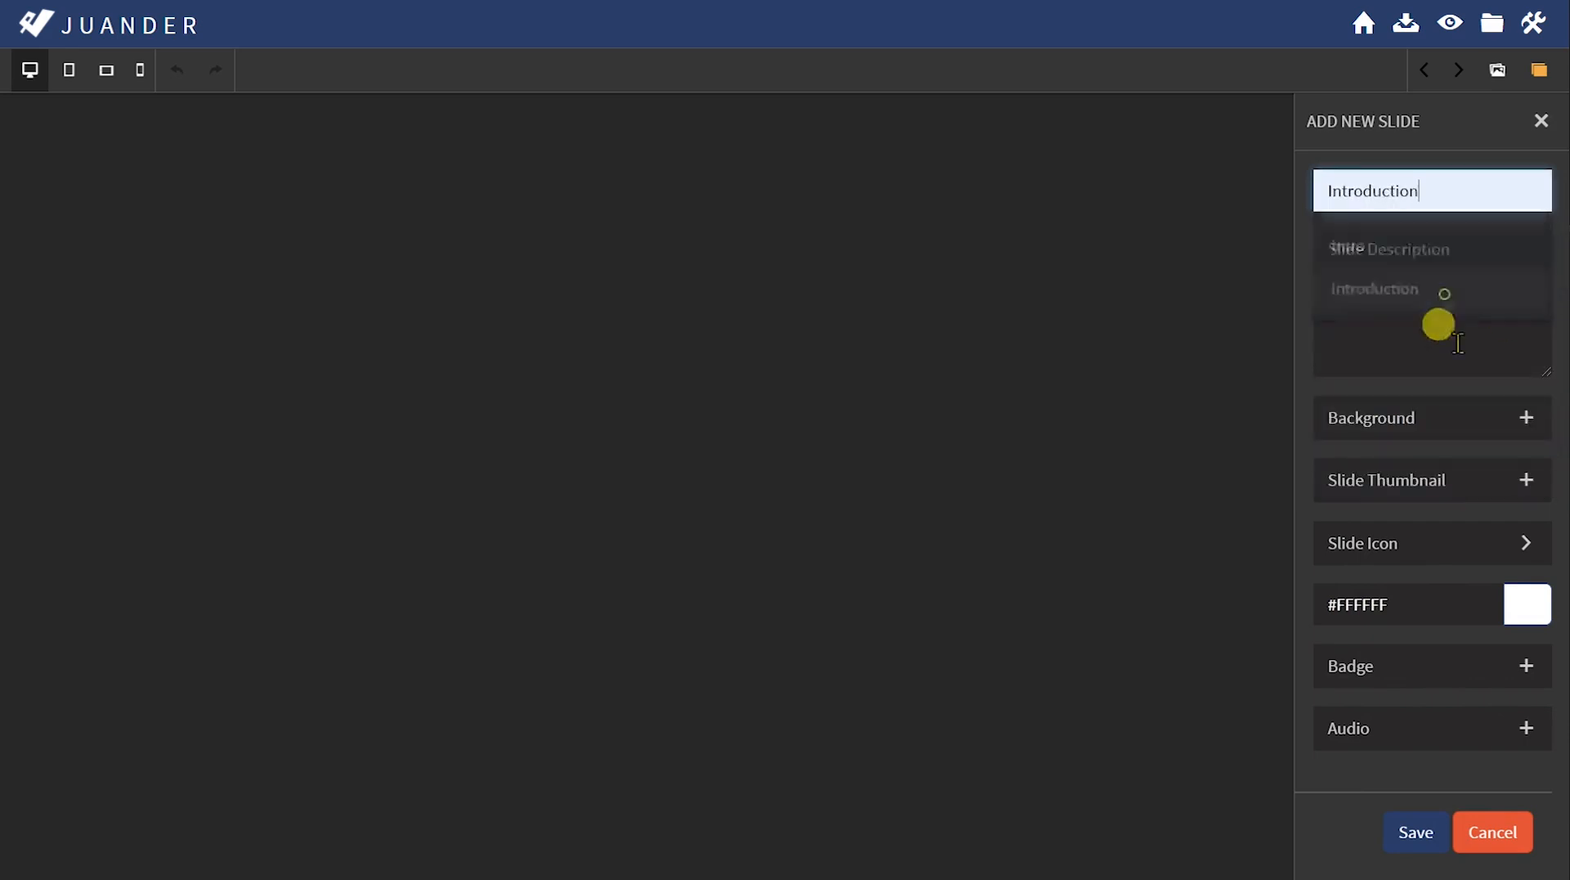
left_click(1444, 324)
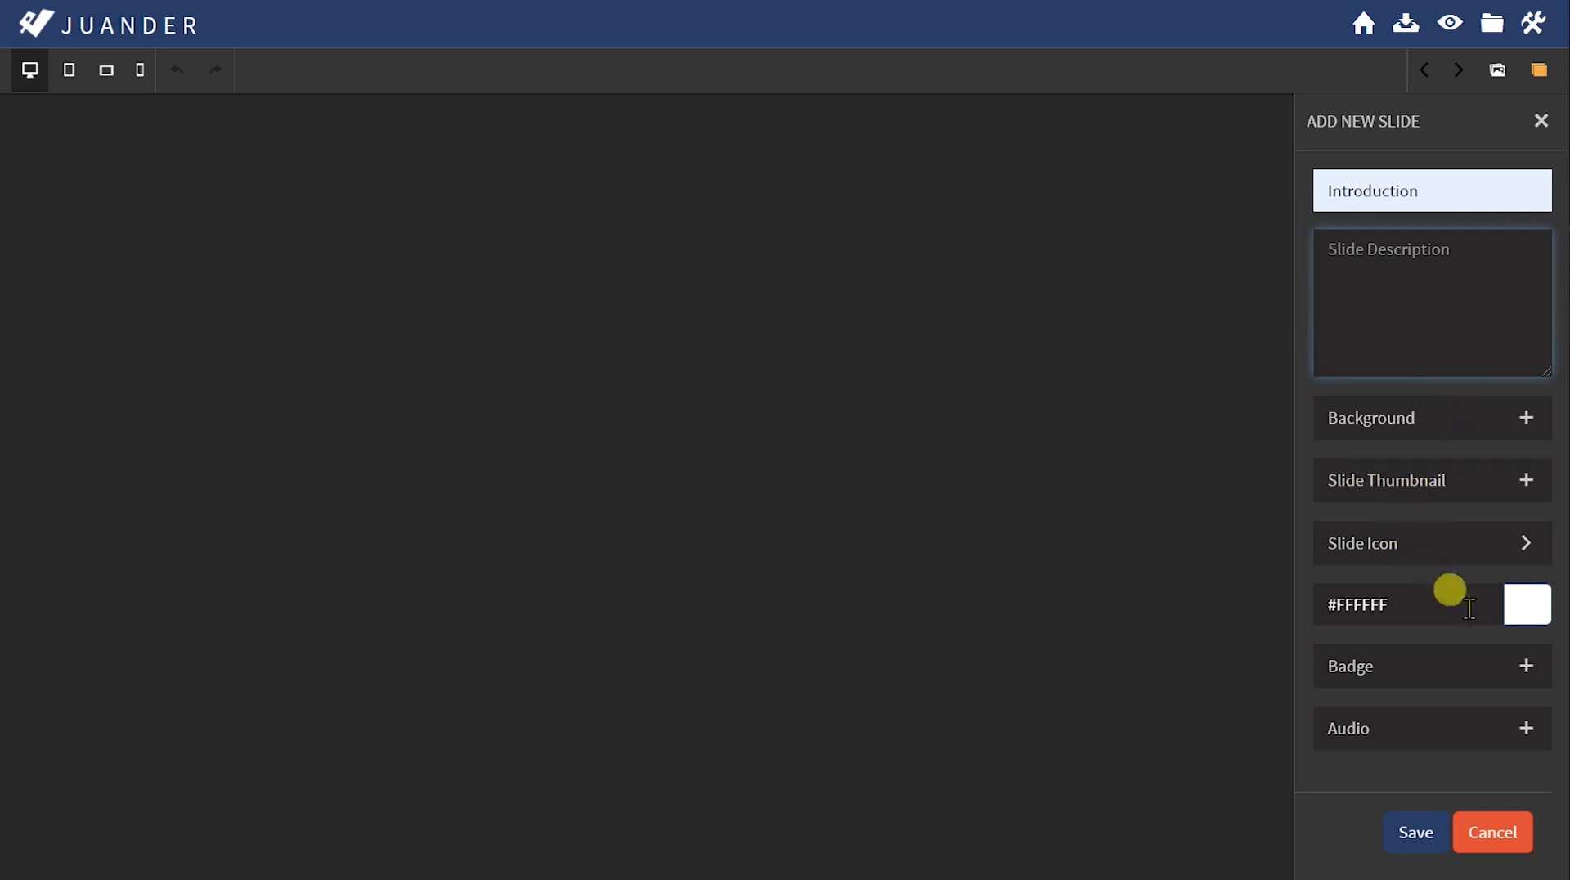
Step: Set the new slide's colour to the blue #3061AD and save the slide
left_click(1519, 611)
scroll(1493, 630, "down", 2)
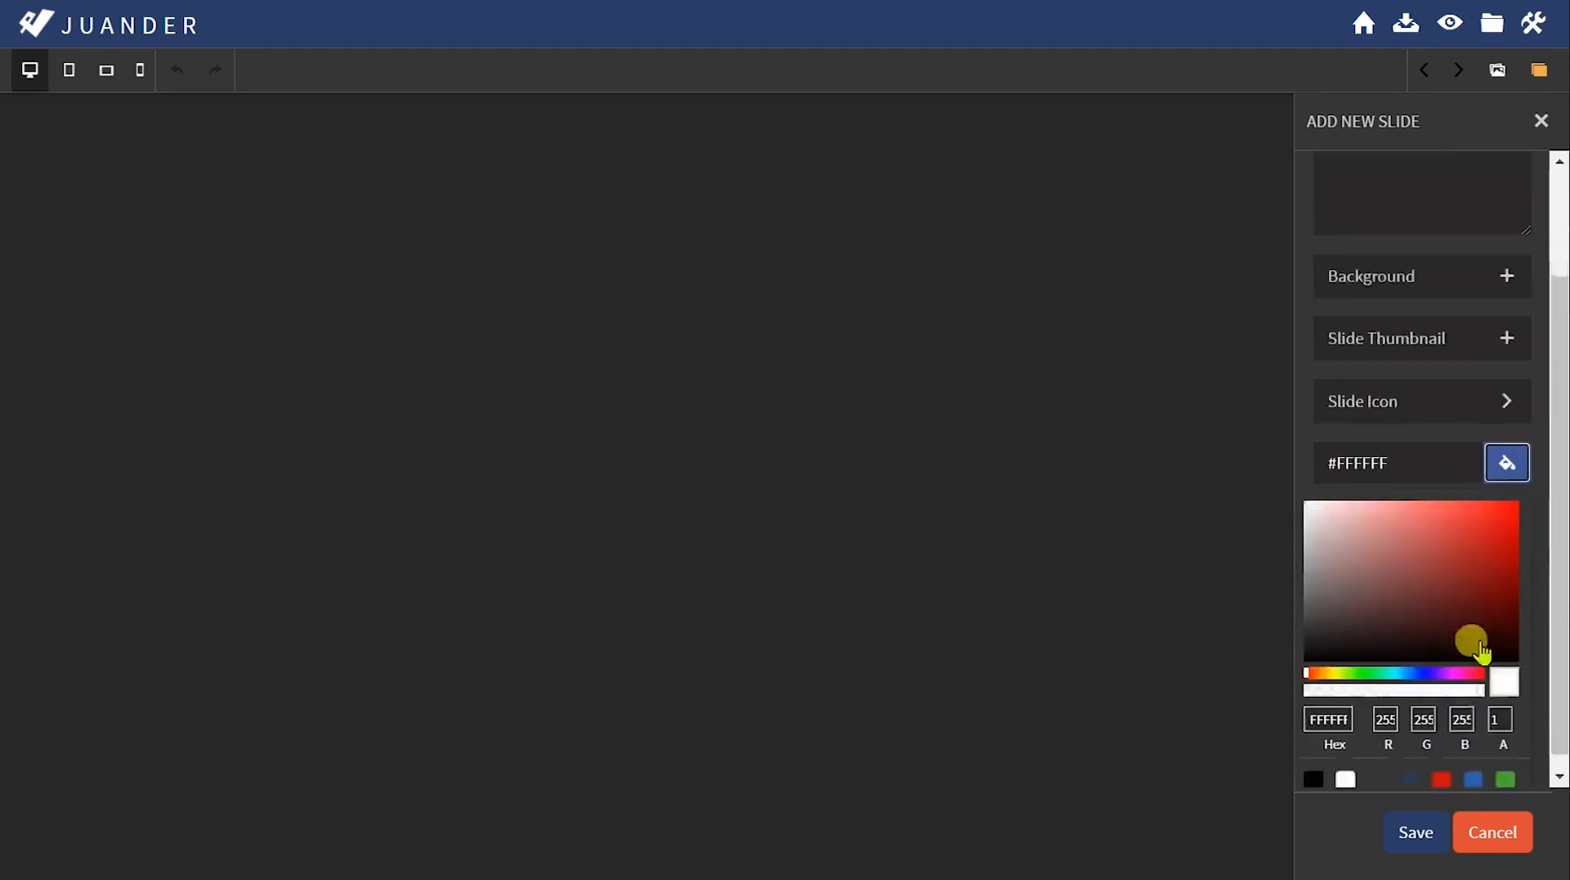
left_click_drag(1390, 593, 1456, 619)
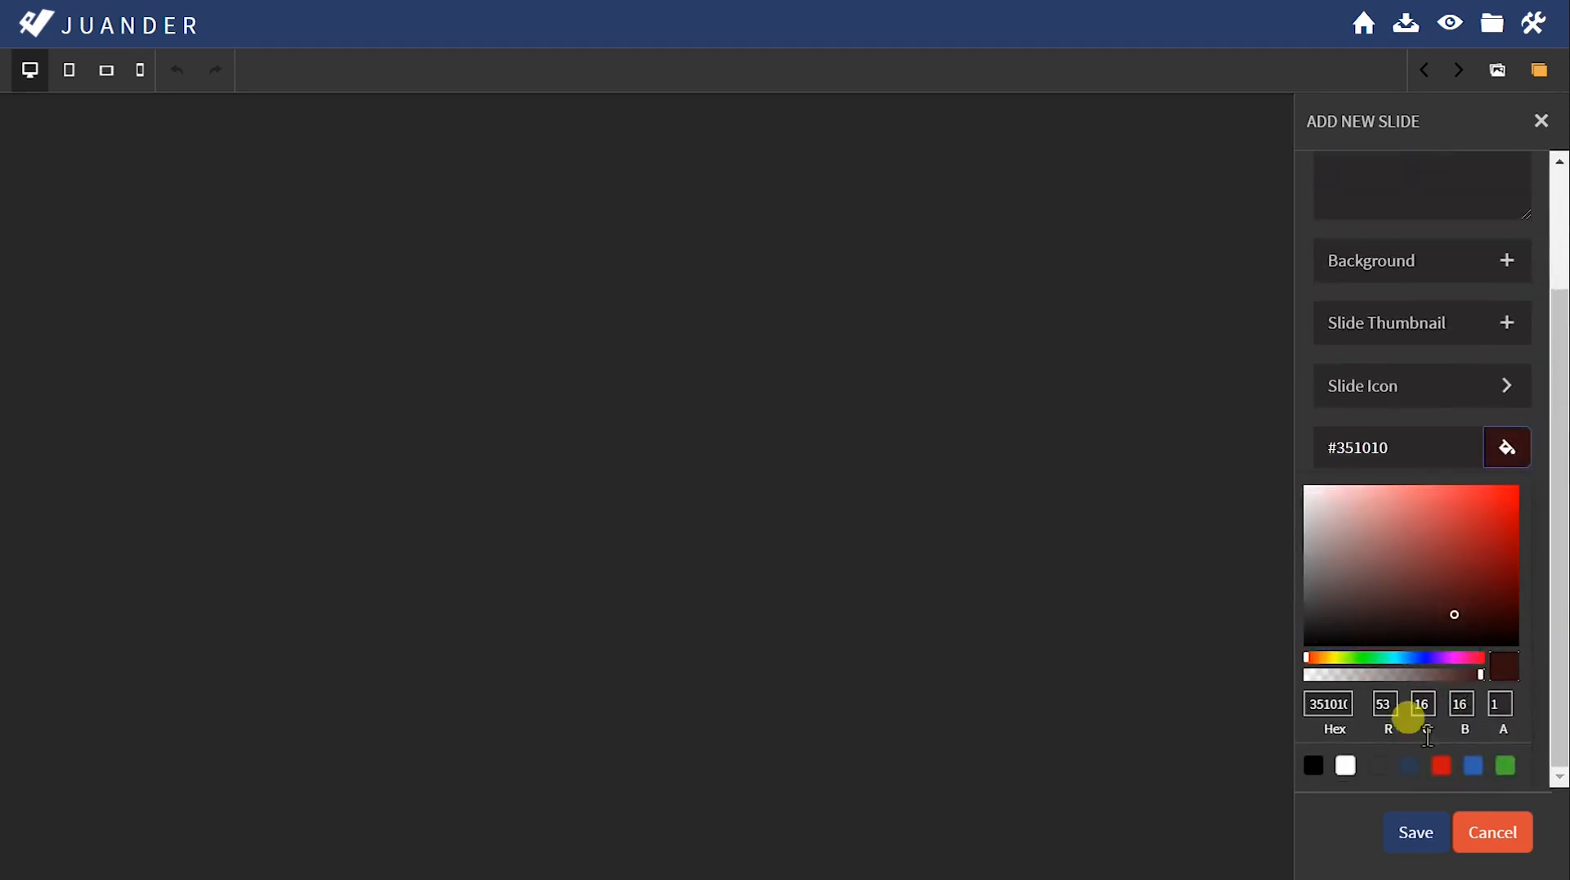
left_click(1472, 765)
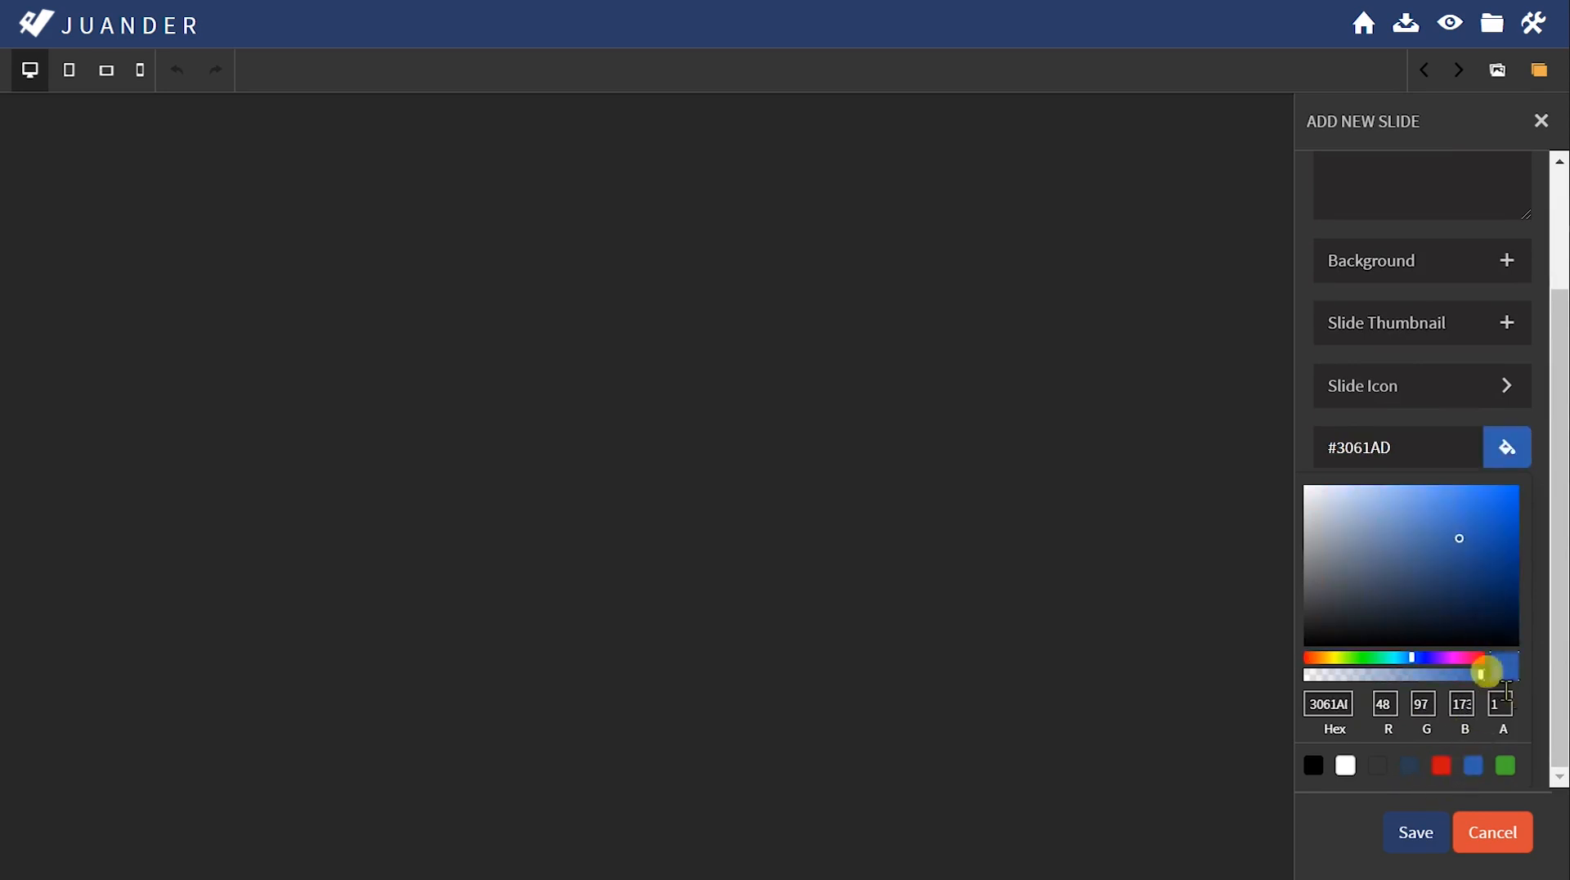
left_click(1541, 456)
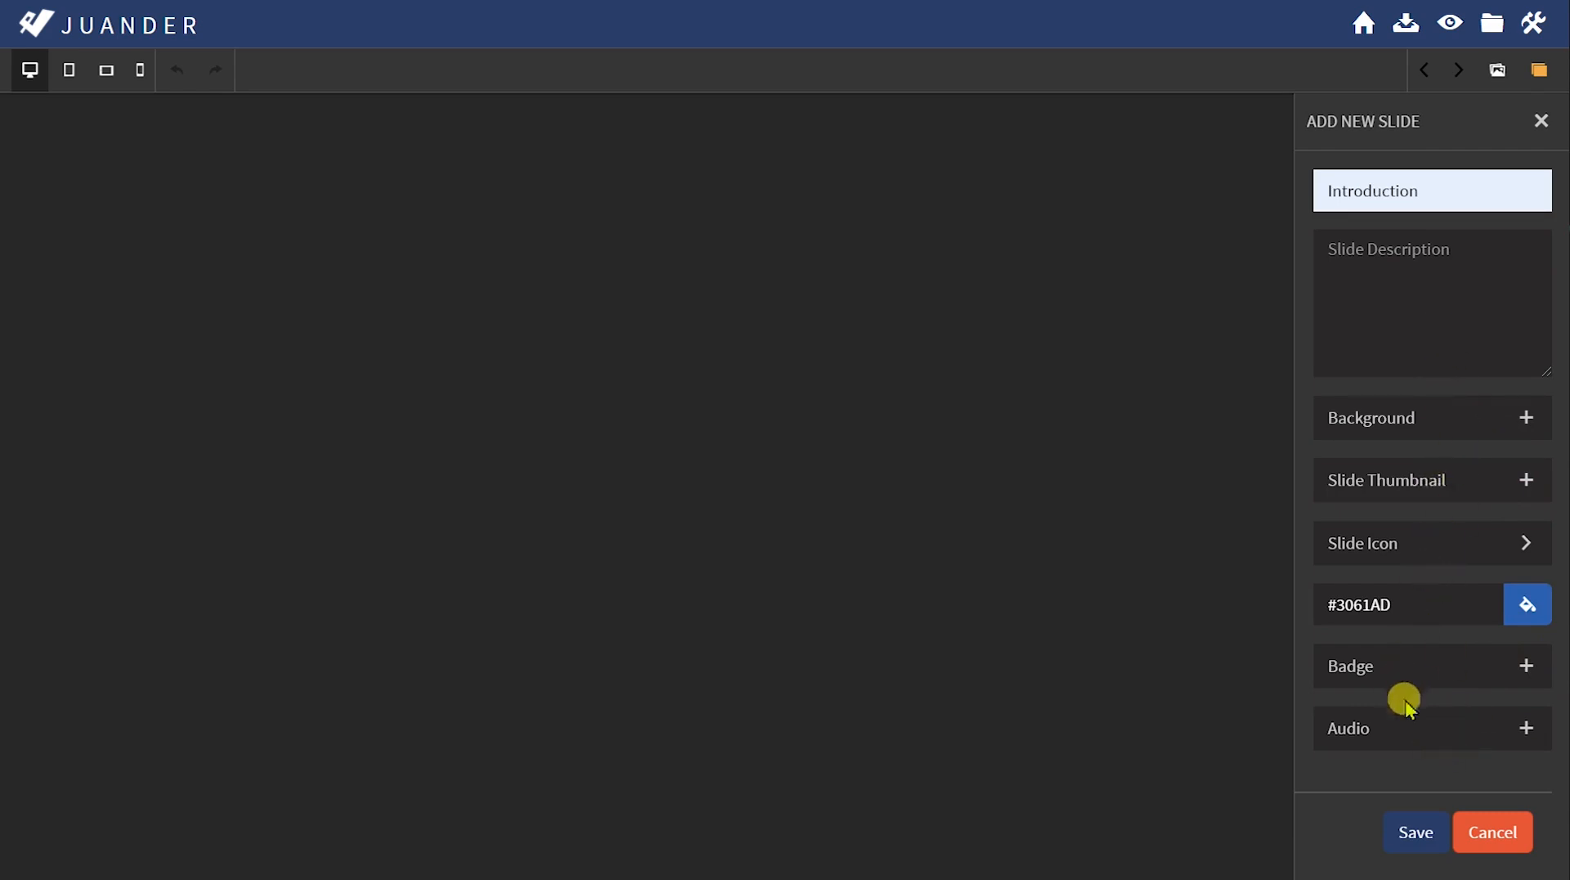
left_click(1406, 834)
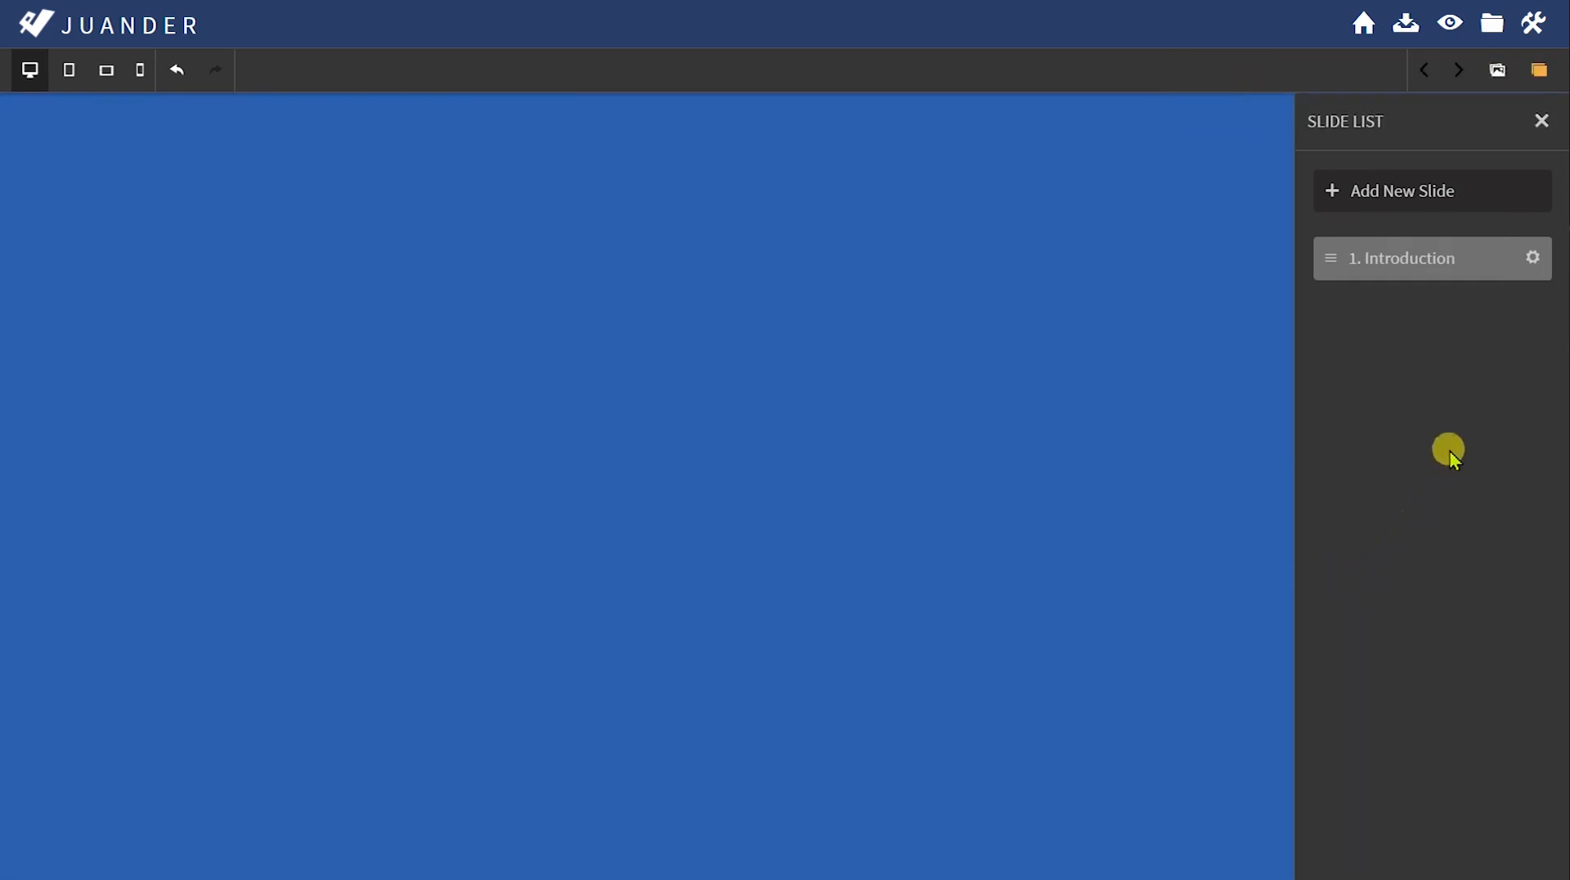
Step: Try to set the Introduction slide's background to the "course bg" image from the JT Overview collection
left_click(1530, 259)
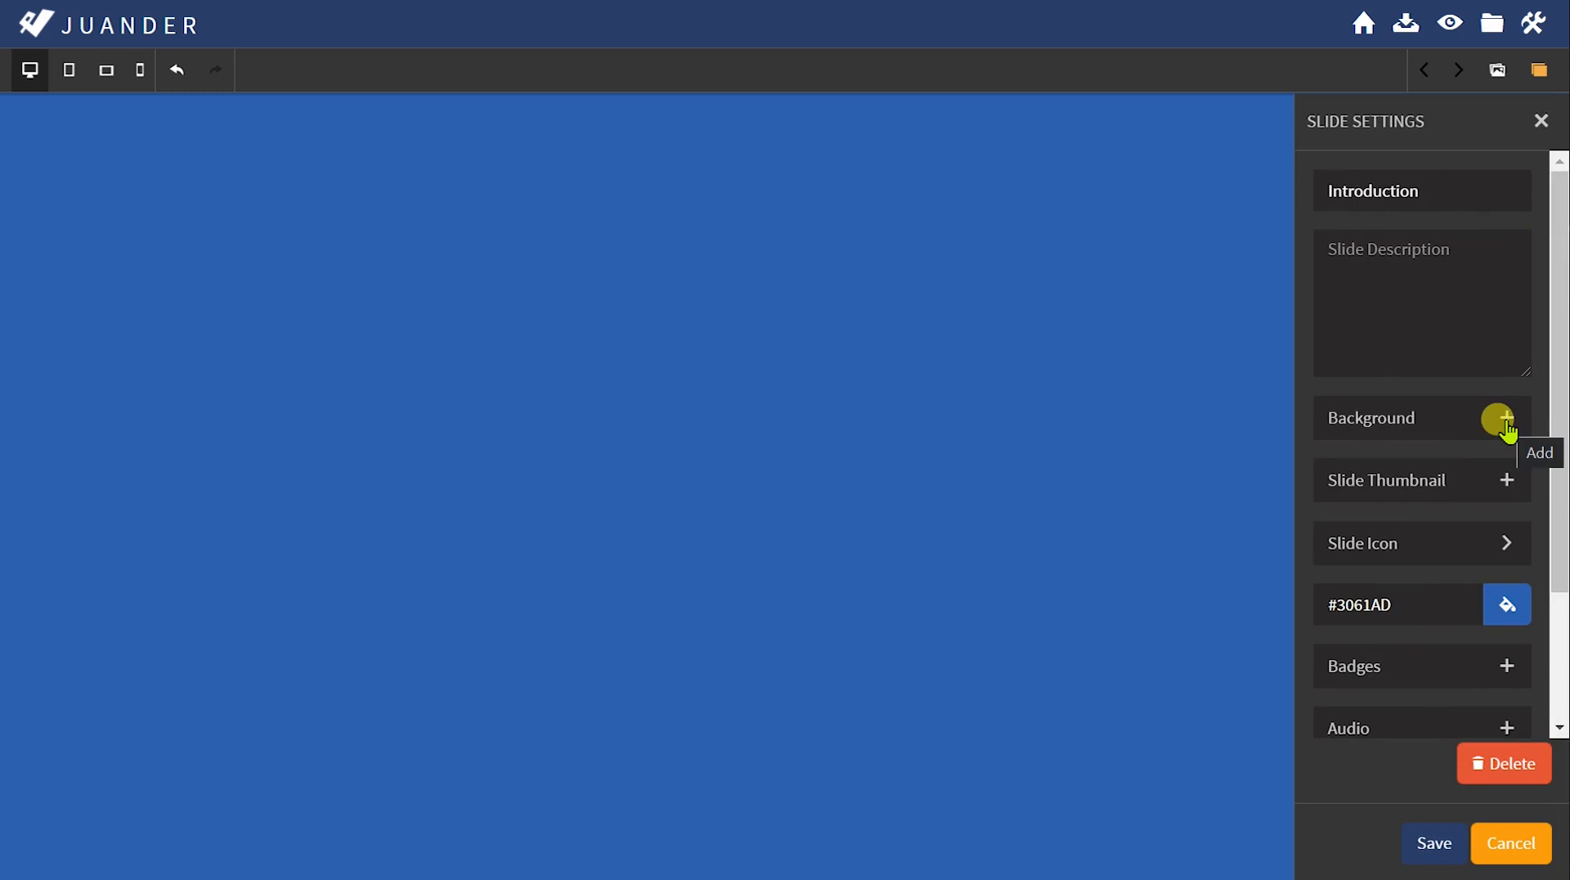
left_click(1506, 421)
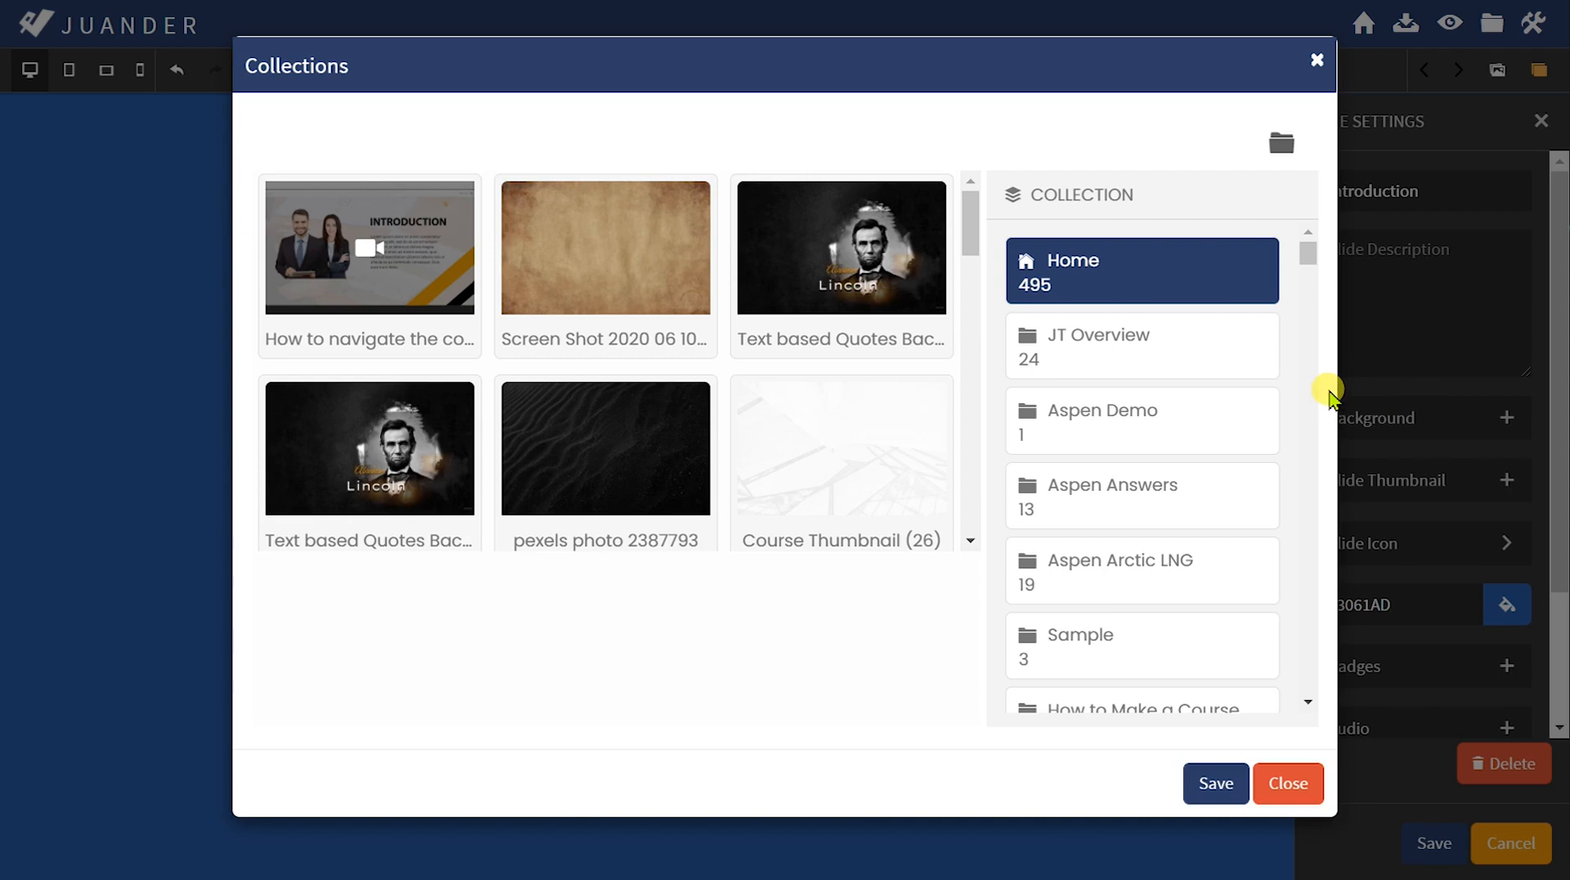
left_click(1219, 376)
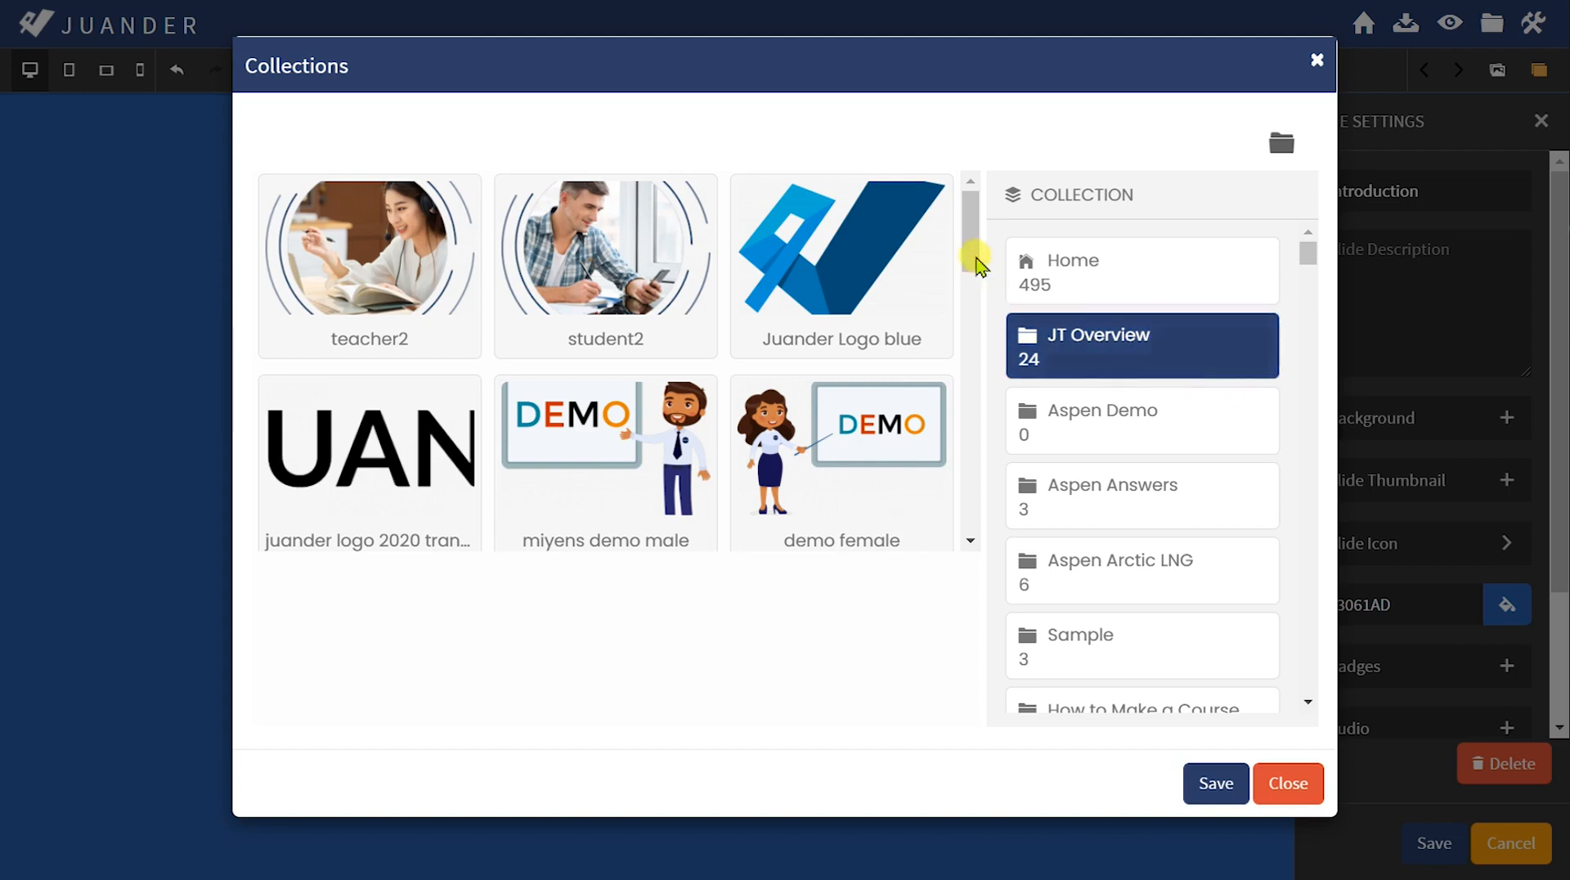
left_click_drag(970, 255, 966, 299)
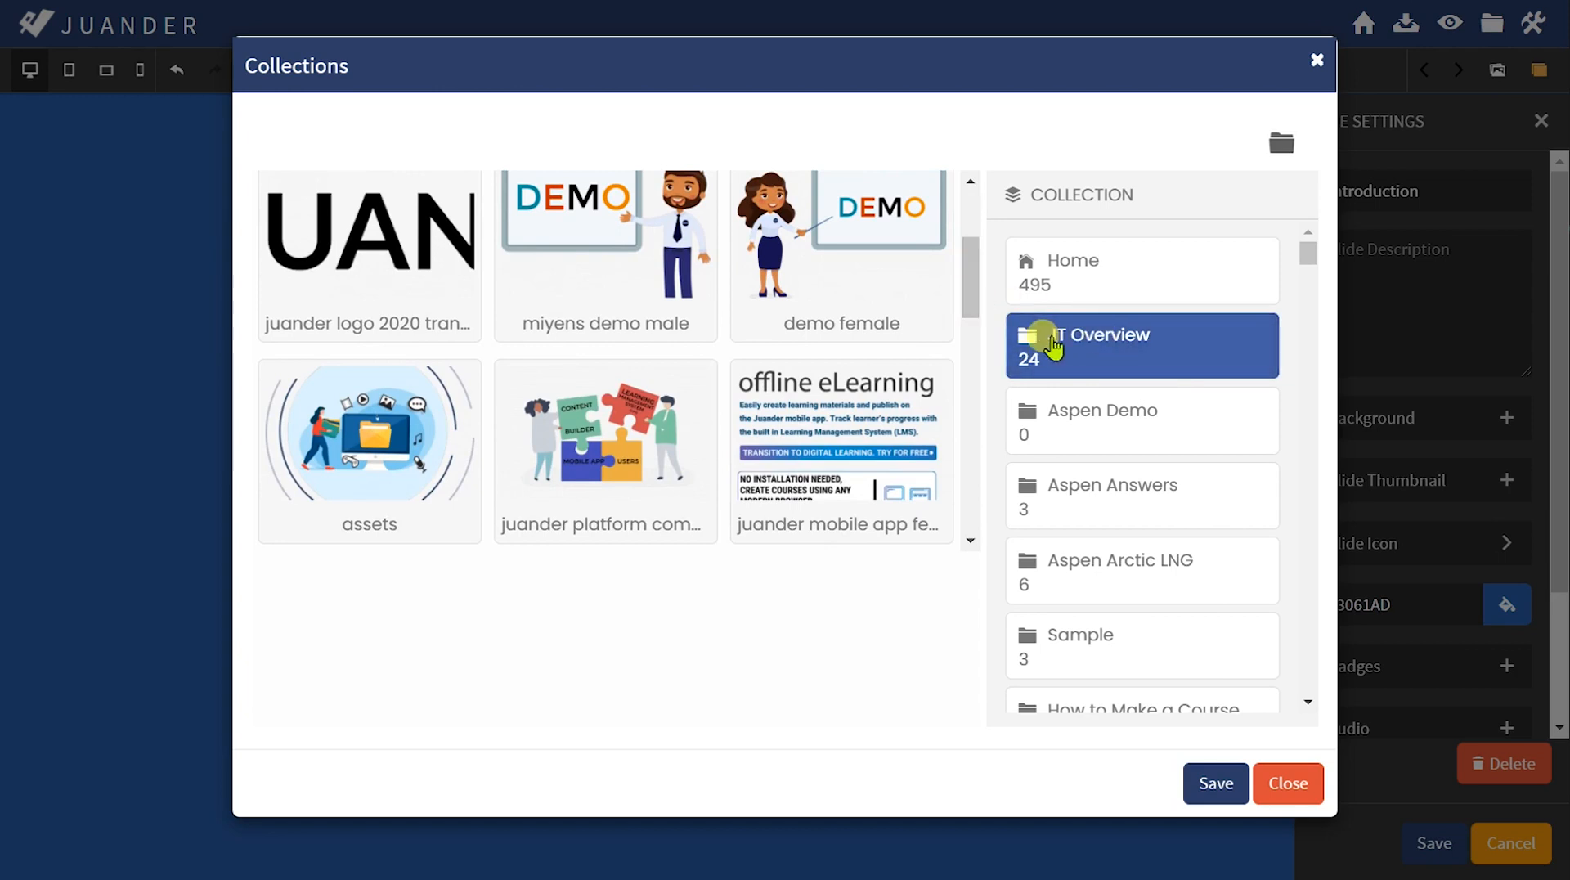
left_click_drag(978, 305, 988, 501)
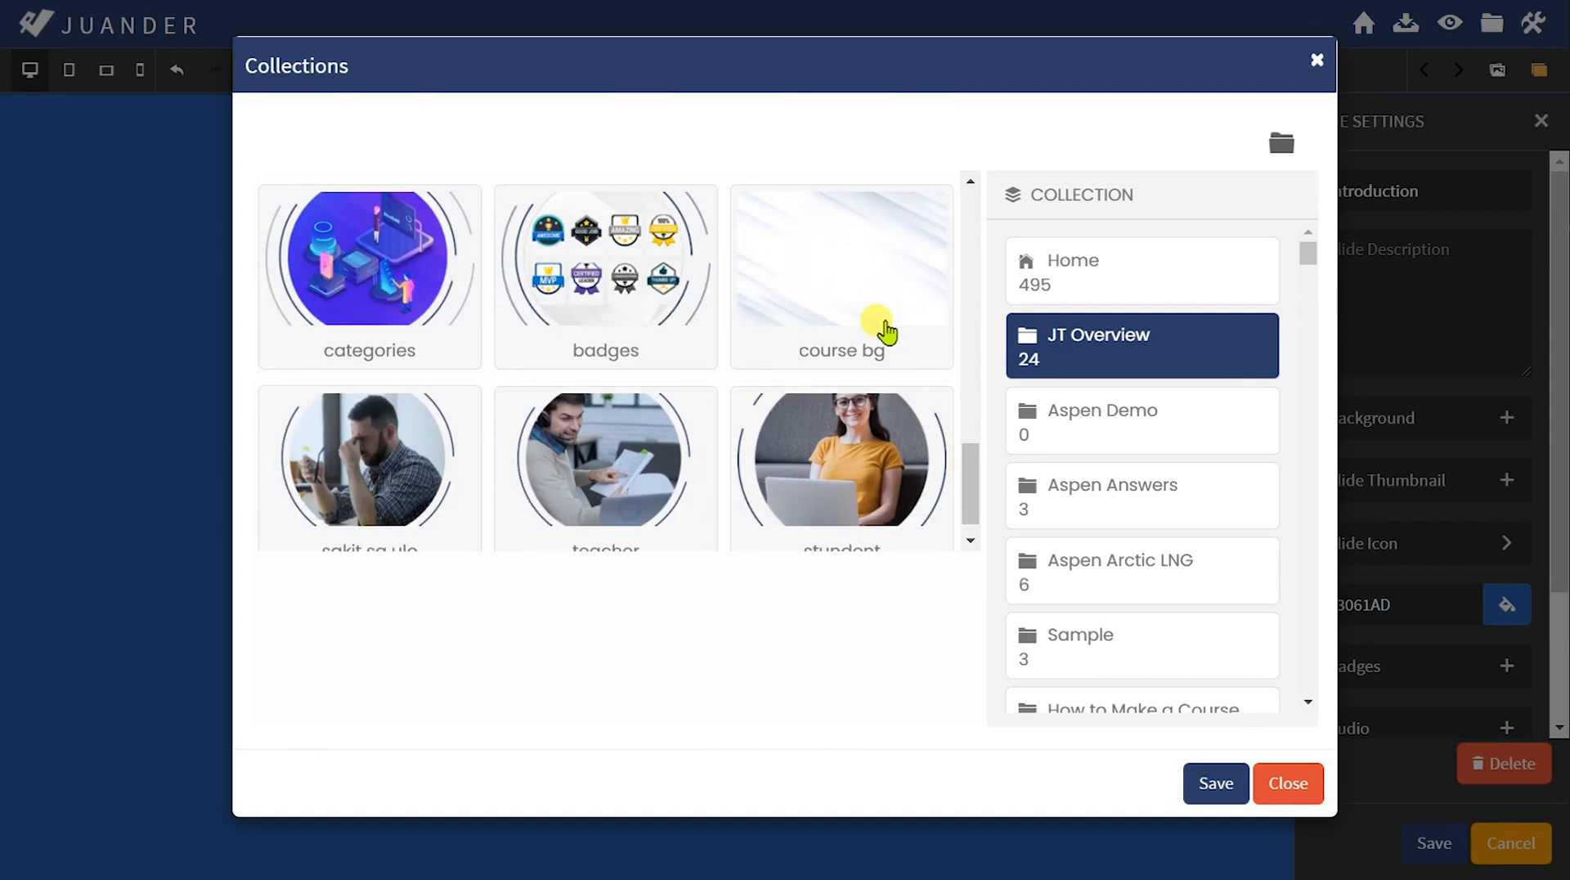
left_click(888, 329)
left_click(1216, 787)
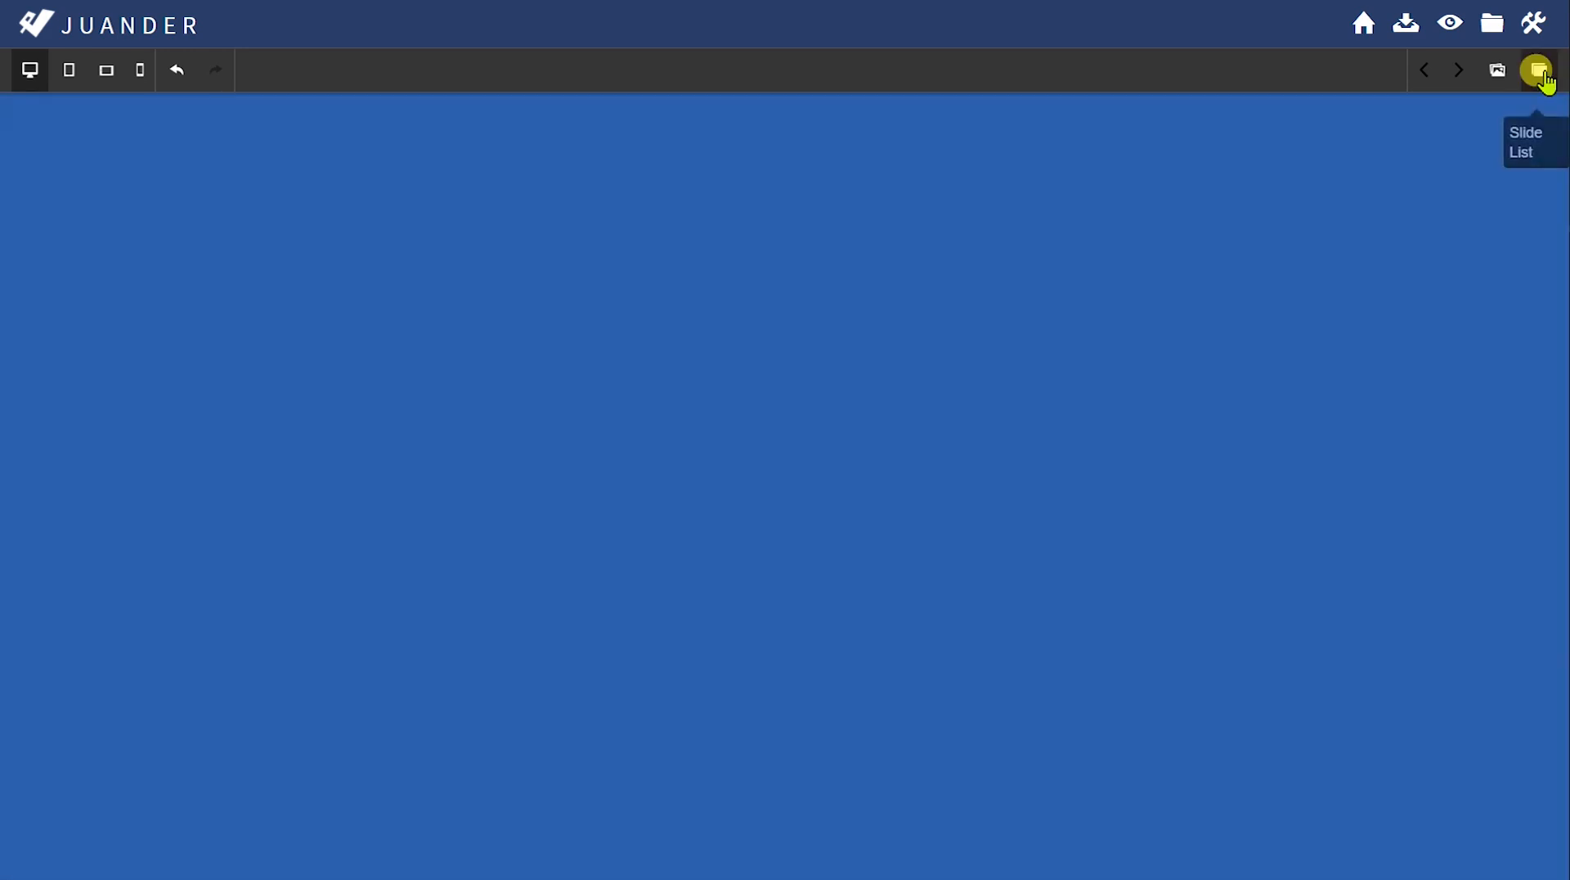
Step: Set the Introduction slide's background to "course bg" from the JT Overview collection and save the slide settings
left_click(1537, 69)
left_click(1532, 258)
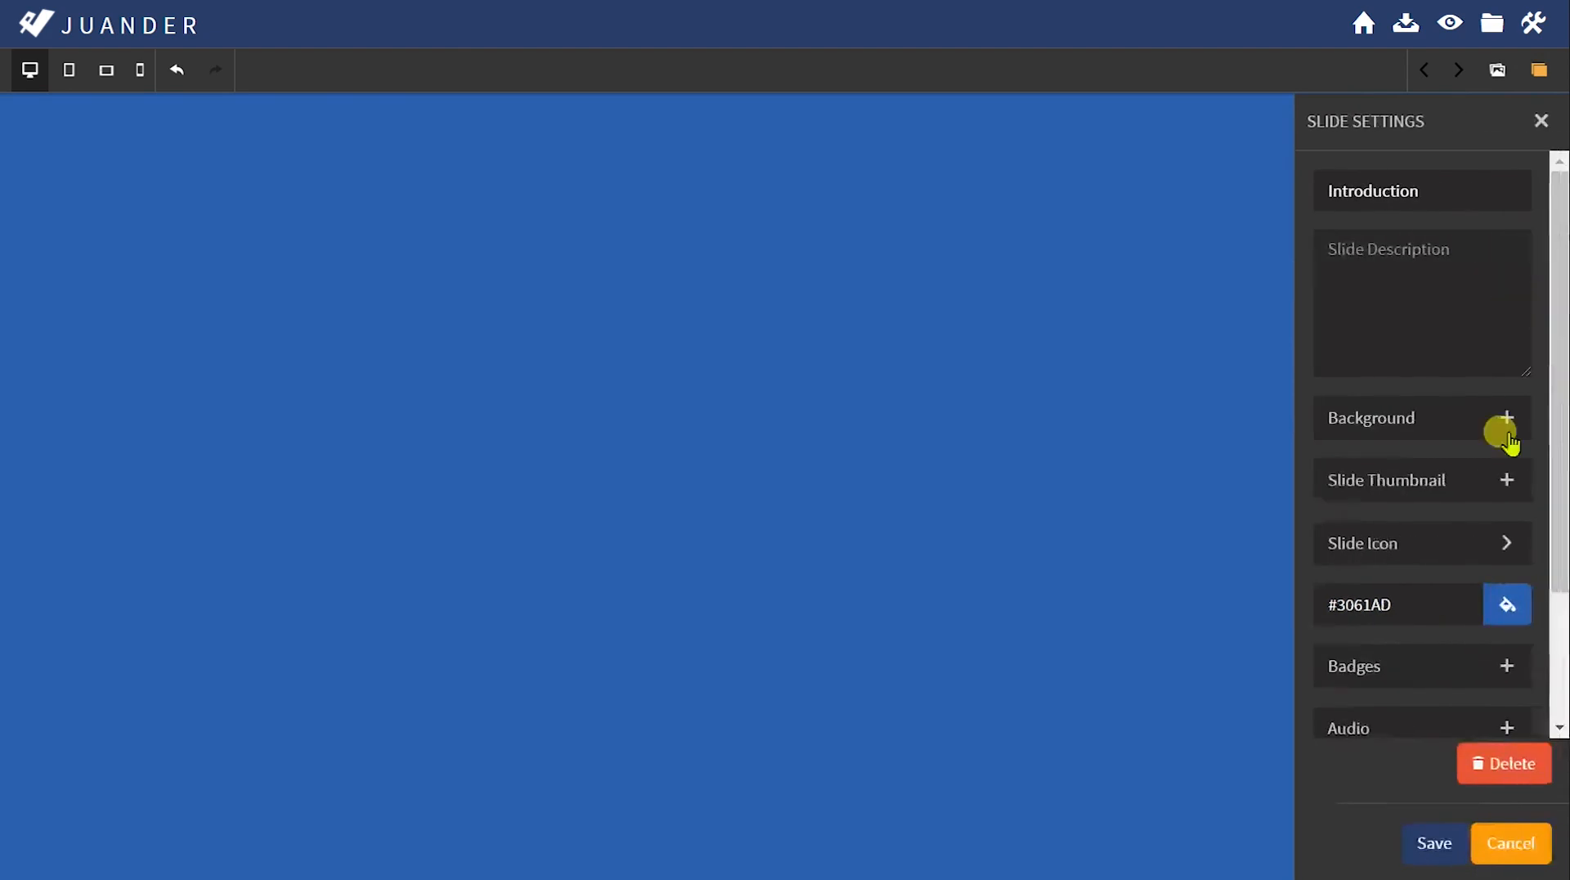
left_click(1485, 422)
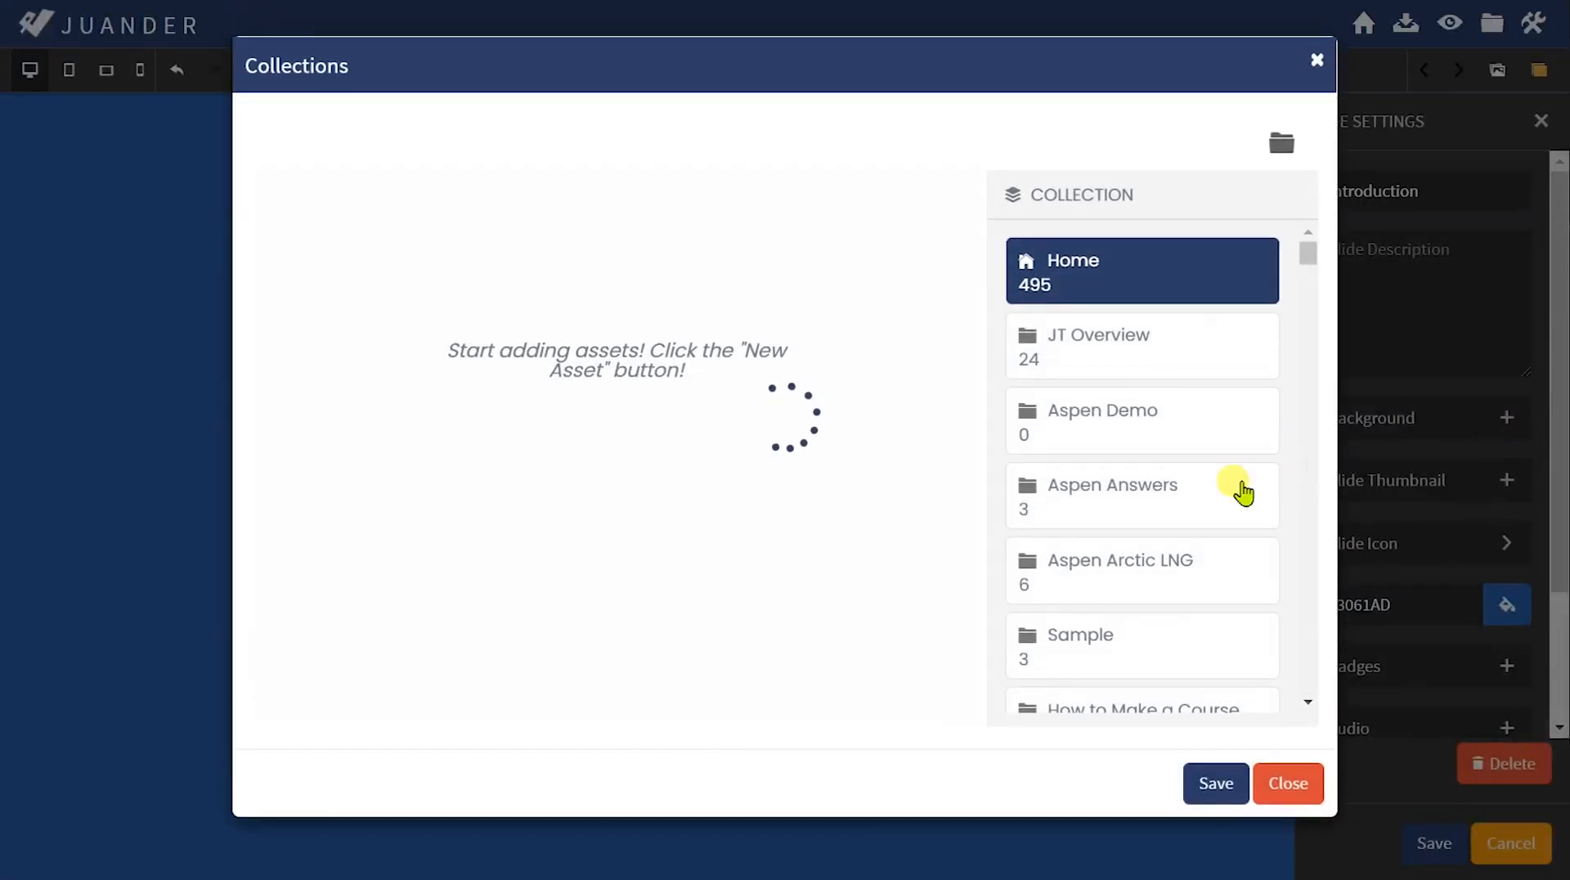
left_click(1179, 349)
scroll(902, 455, "down", 15)
left_click(857, 190)
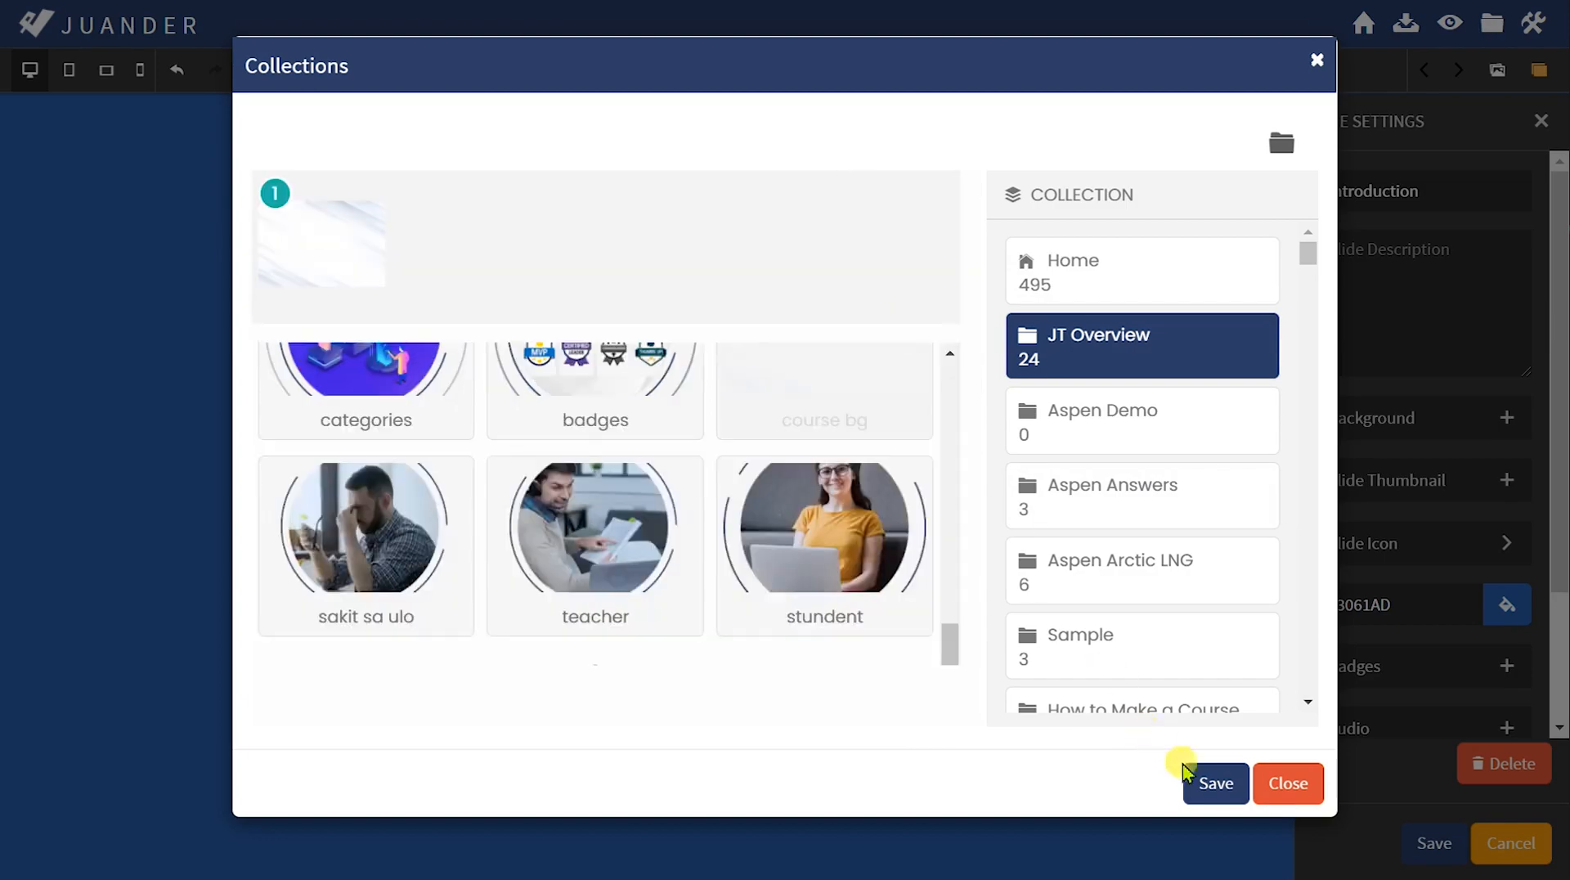
left_click(1198, 779)
left_click(1435, 846)
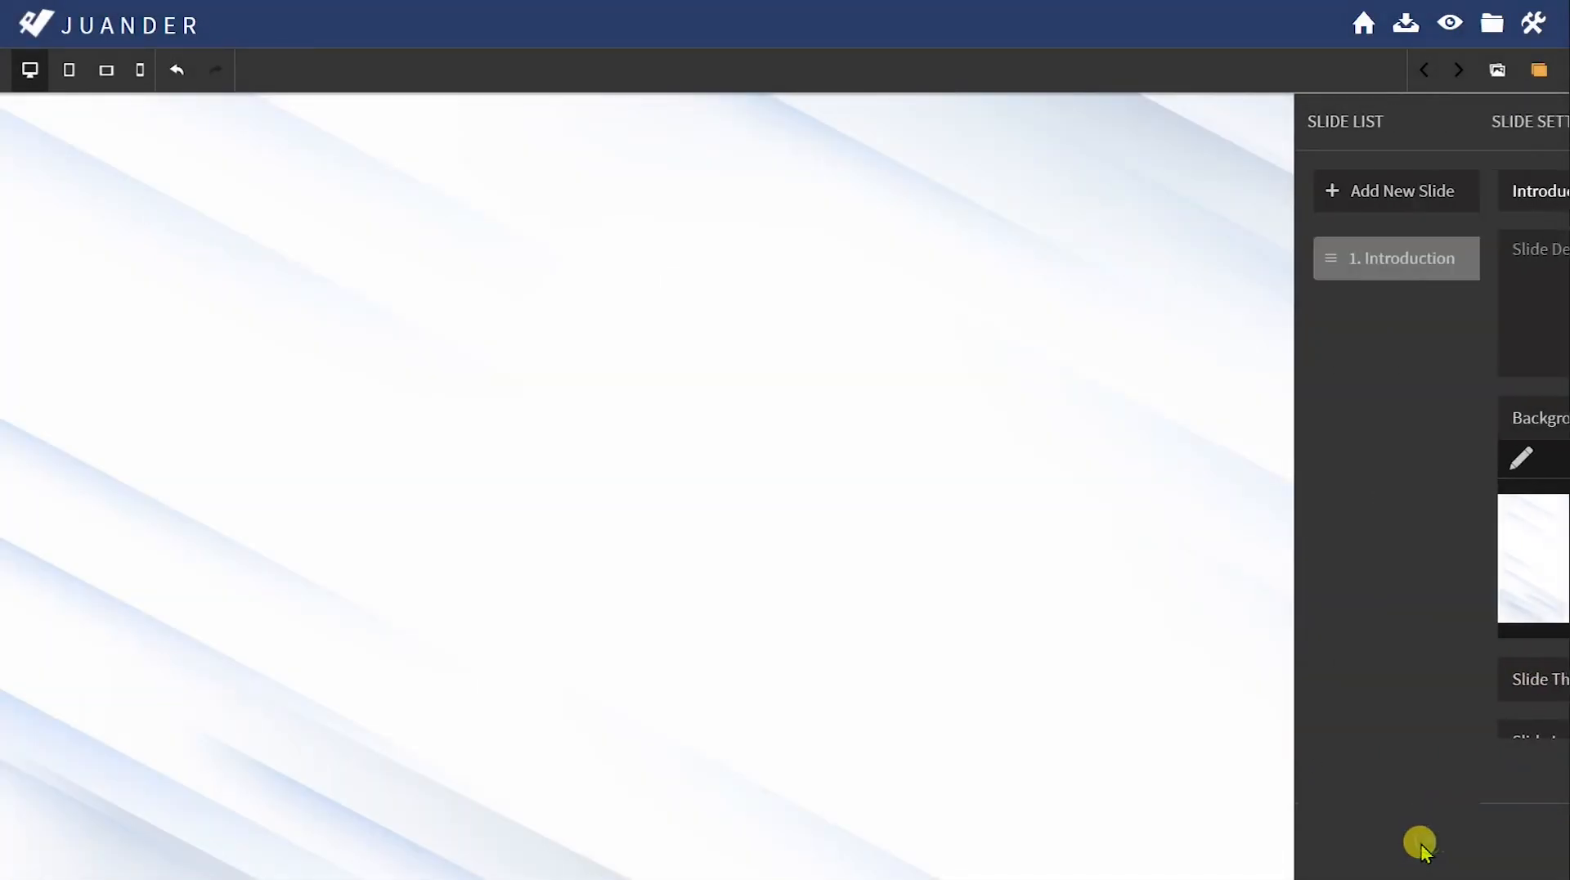
left_click(1022, 478)
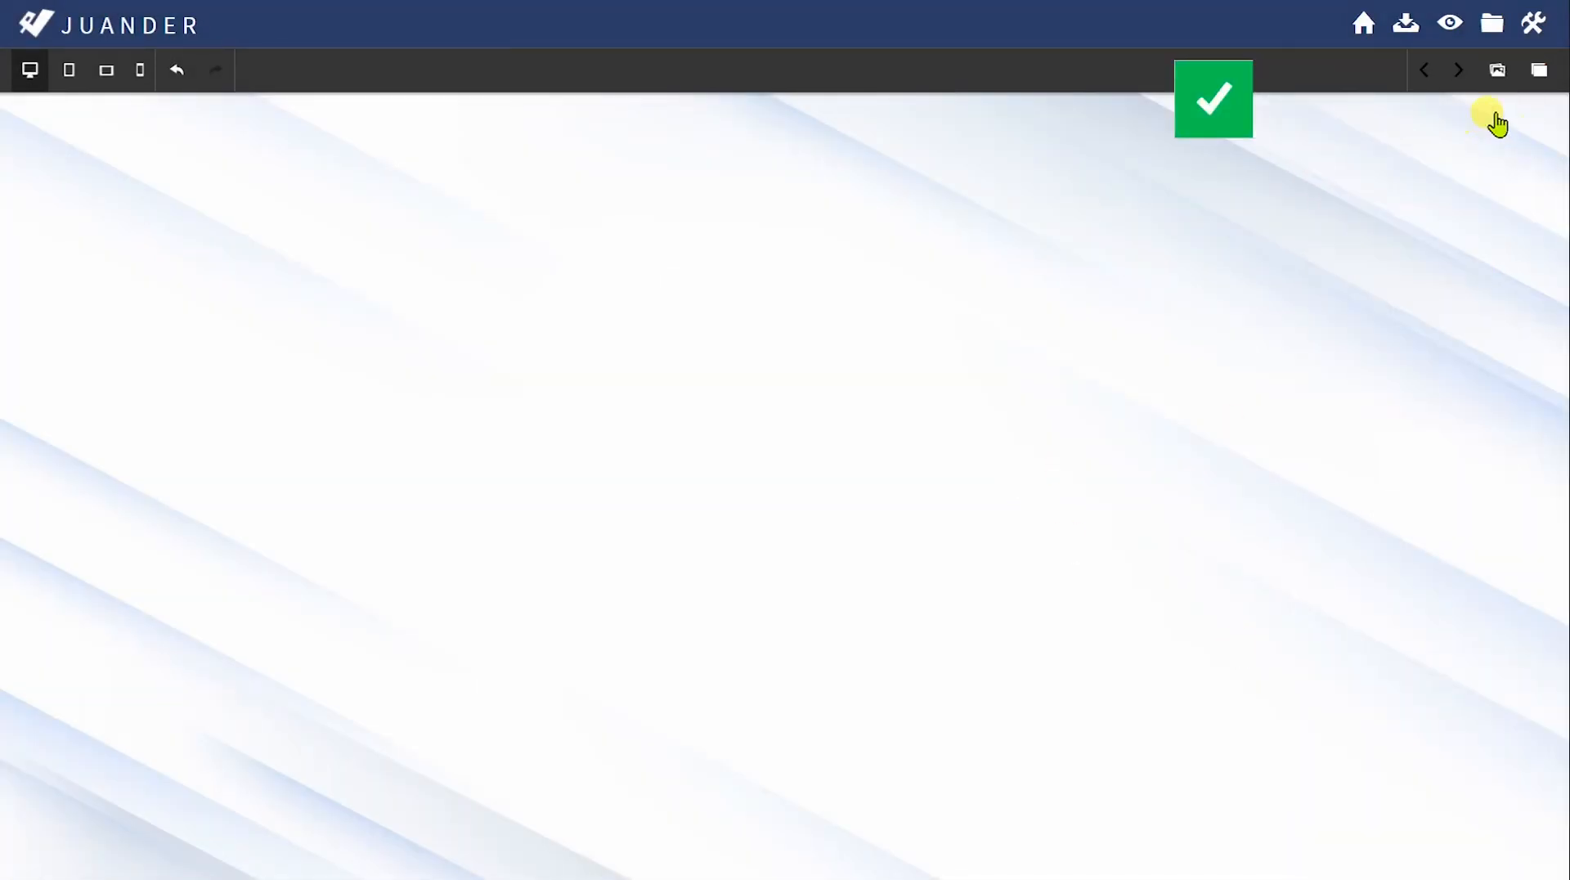
left_click(1538, 69)
left_click(1161, 274)
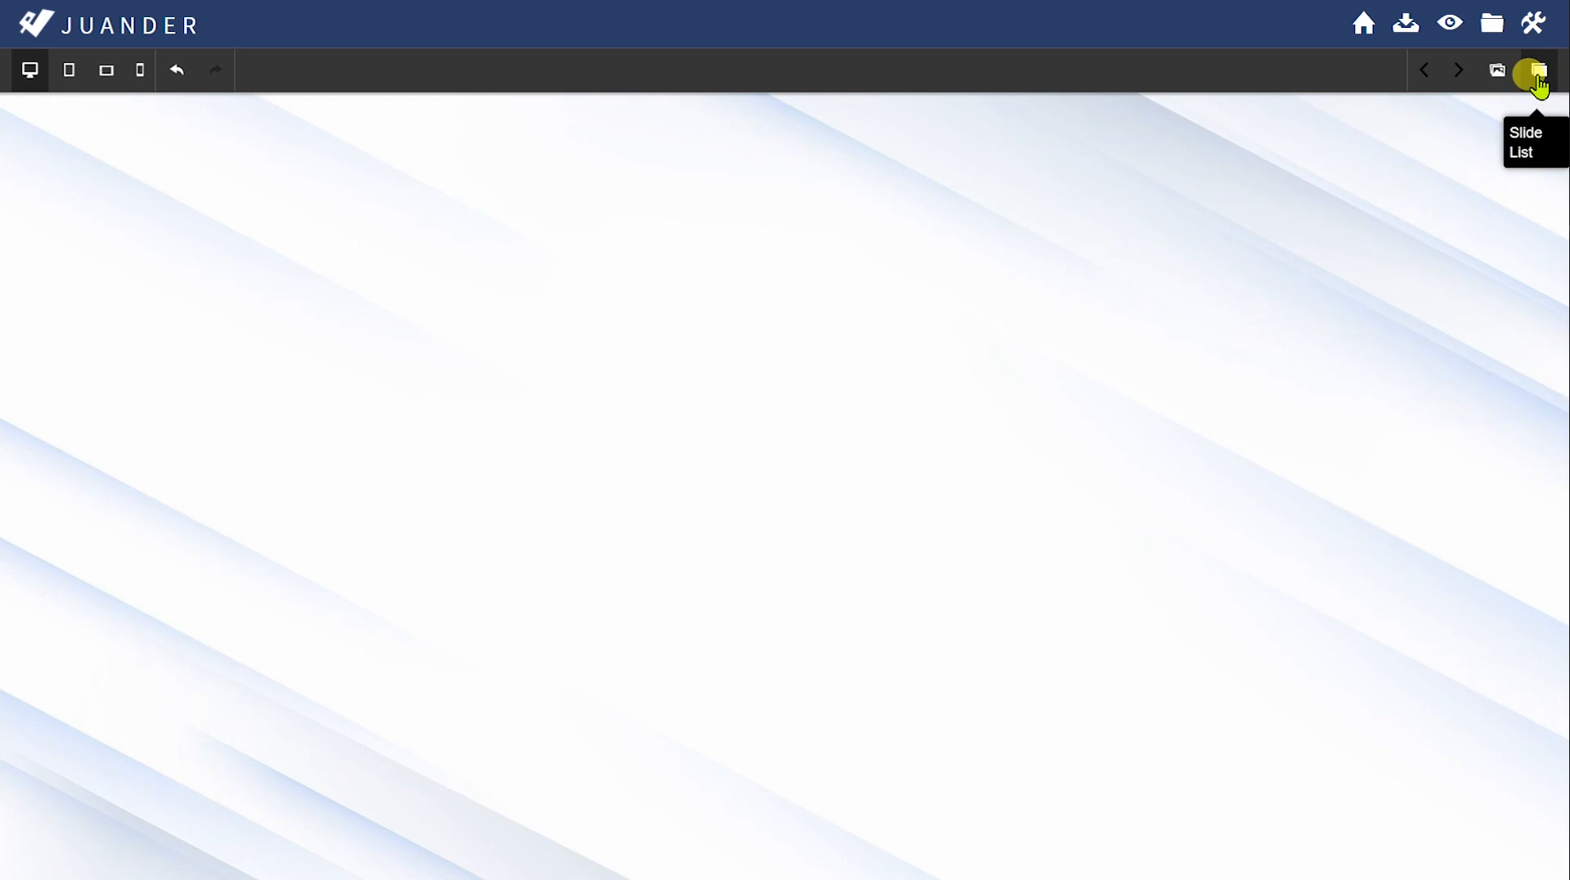
Step: Add a title element to the slide and replace its placeholder text with "Introduction to Juander"
left_click(1497, 82)
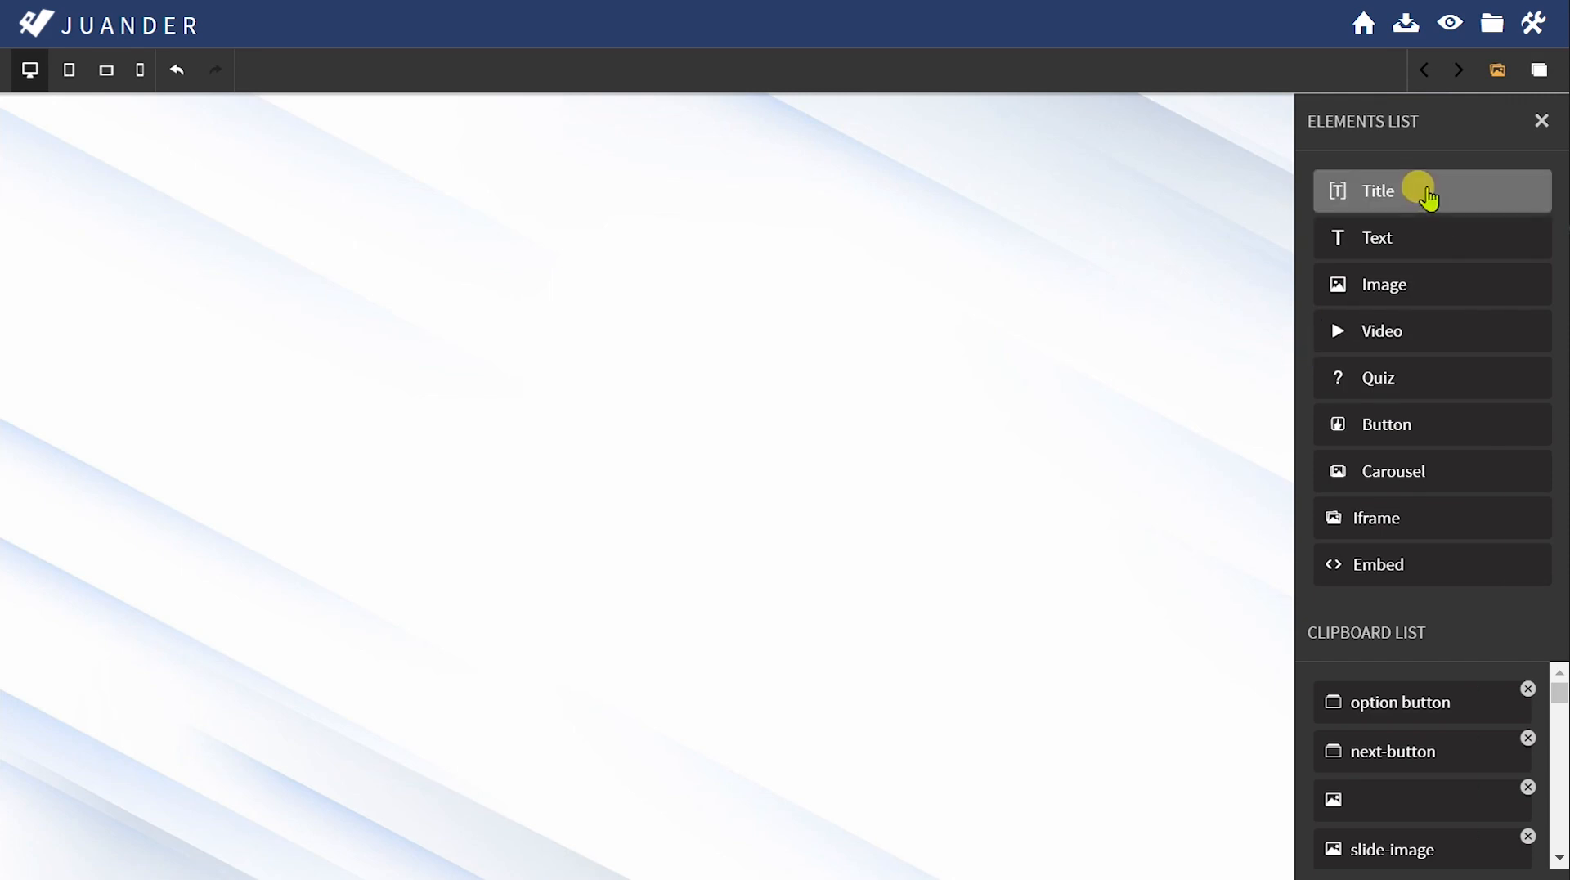
left_click(1399, 199)
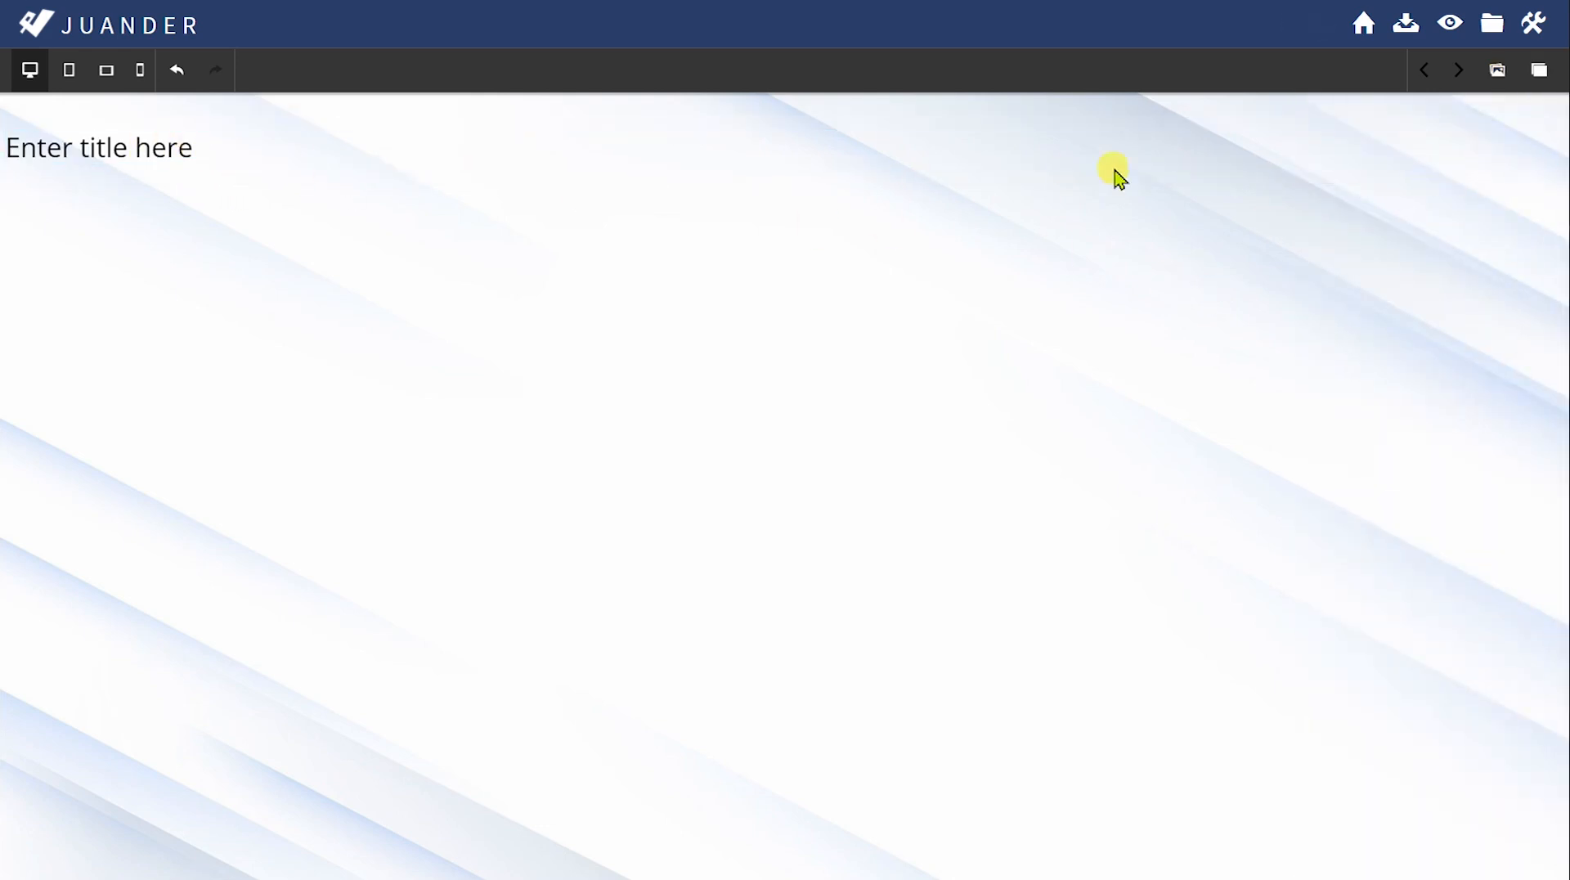
triple_click(87, 147)
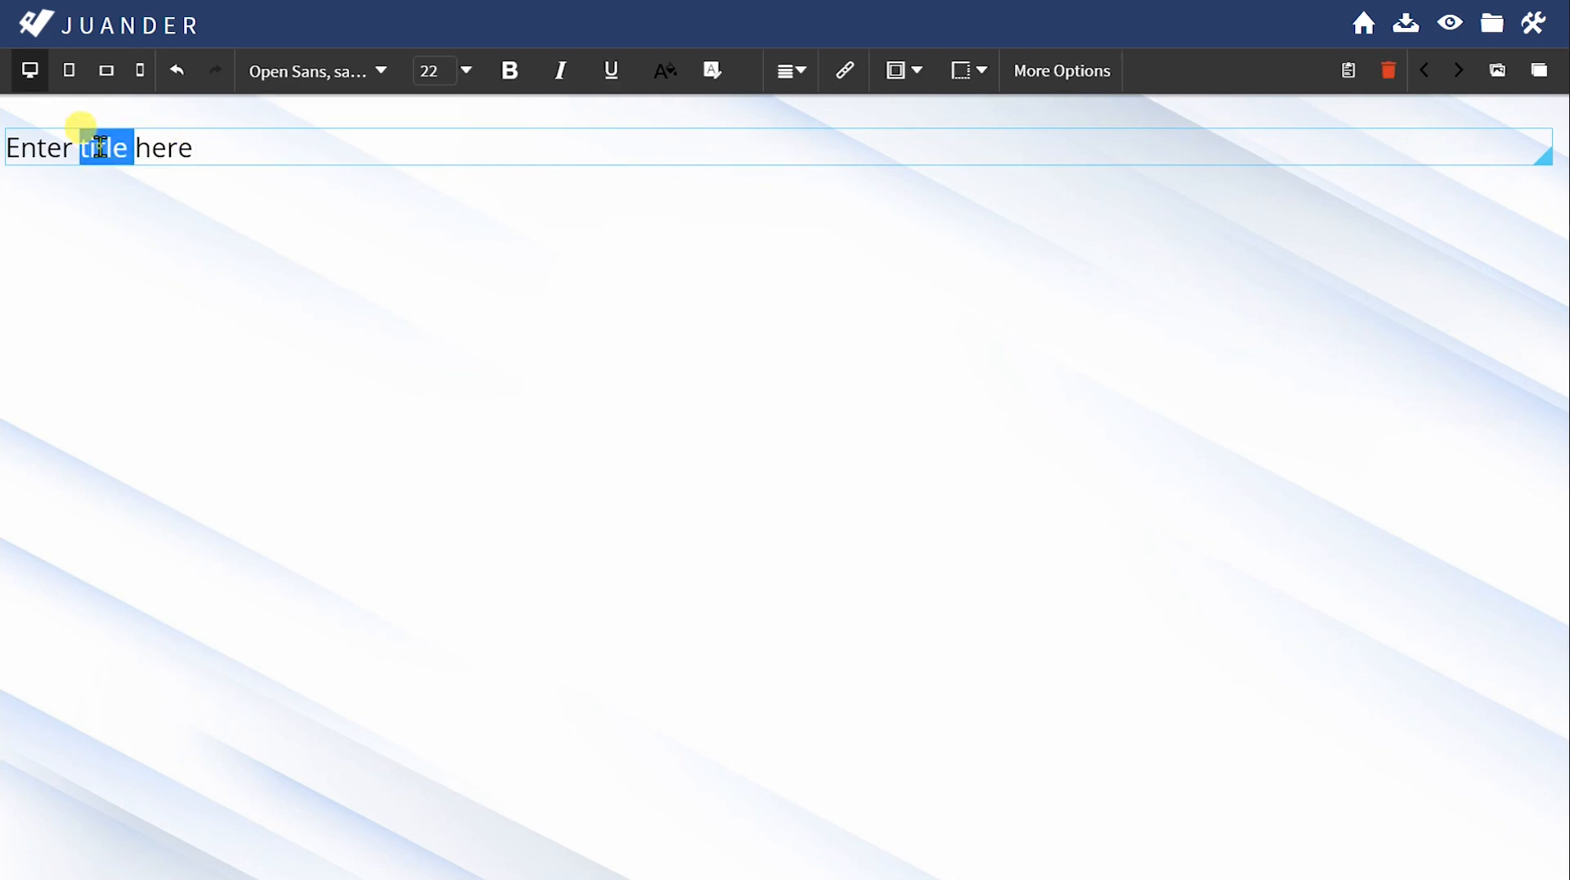
left_click(155, 179)
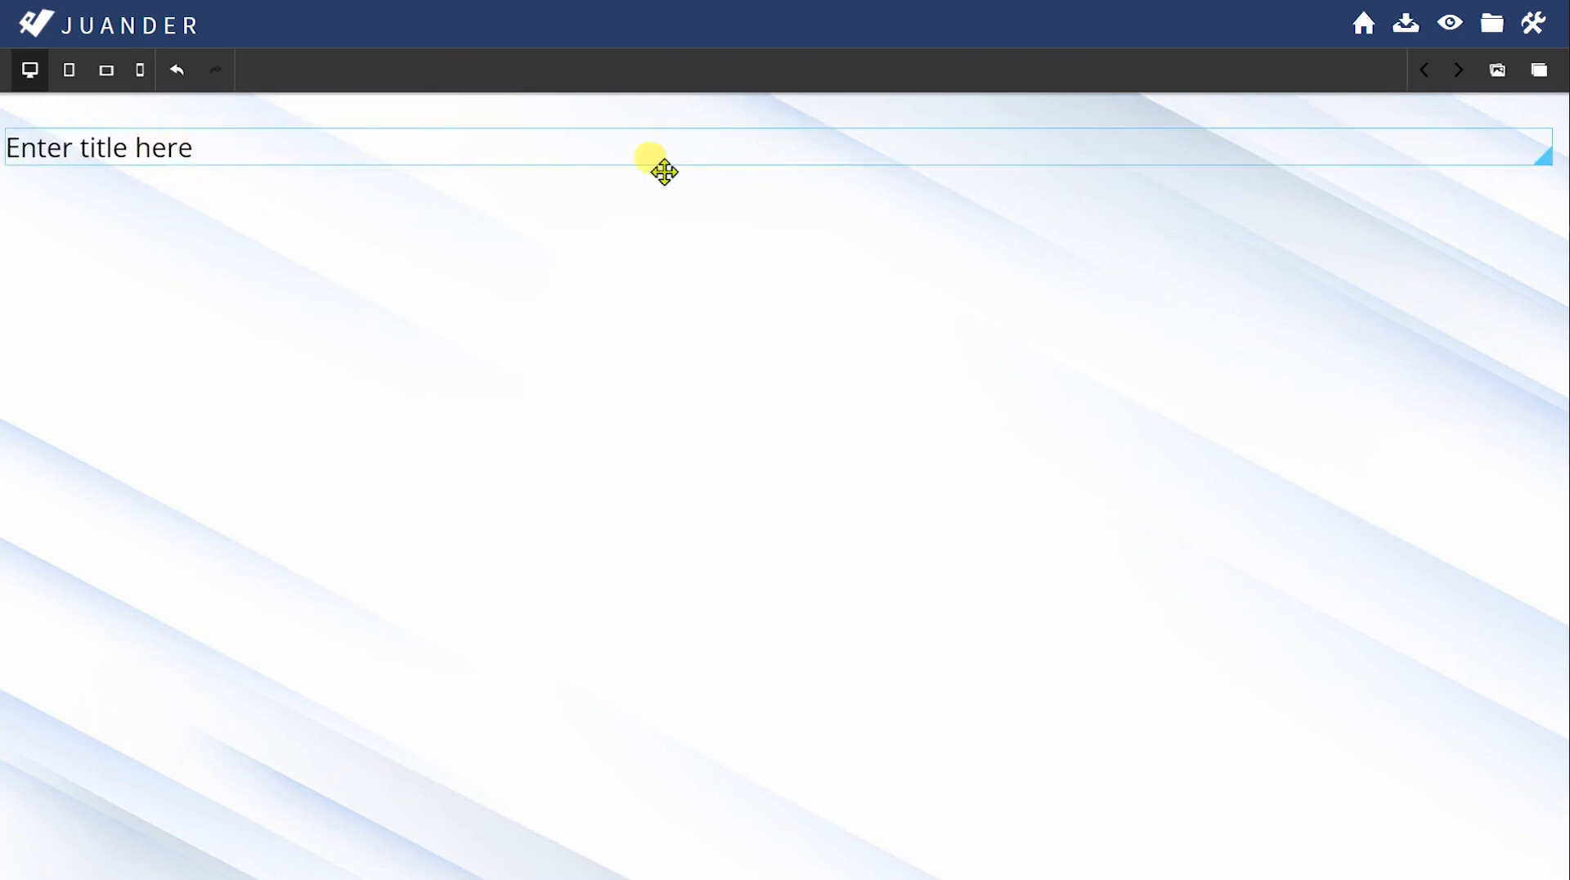
left_click(152, 155)
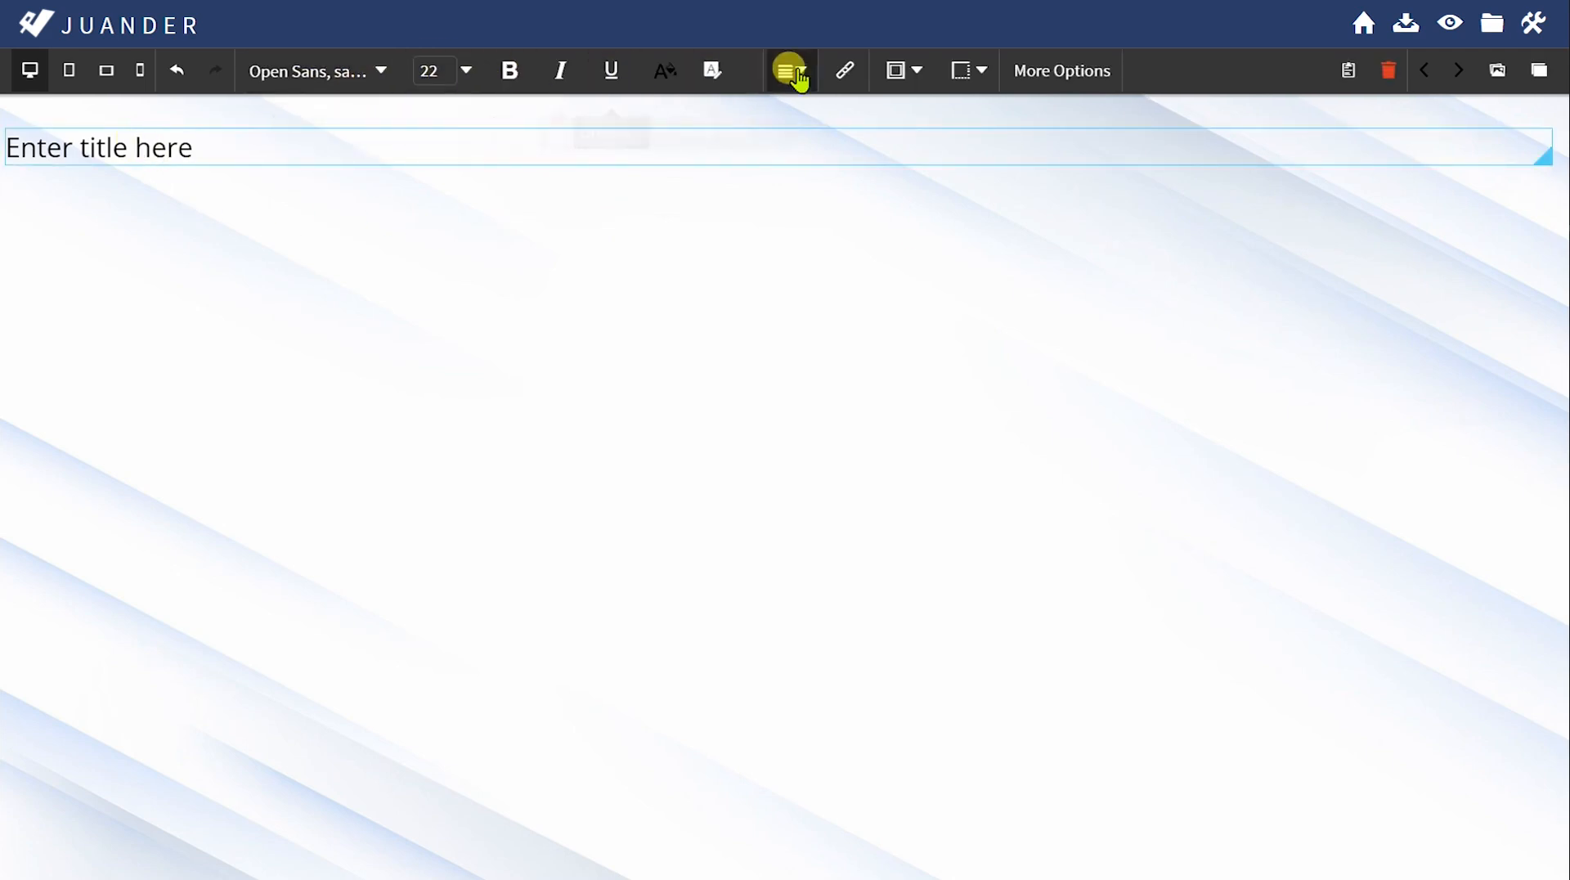
triple_click(152, 147)
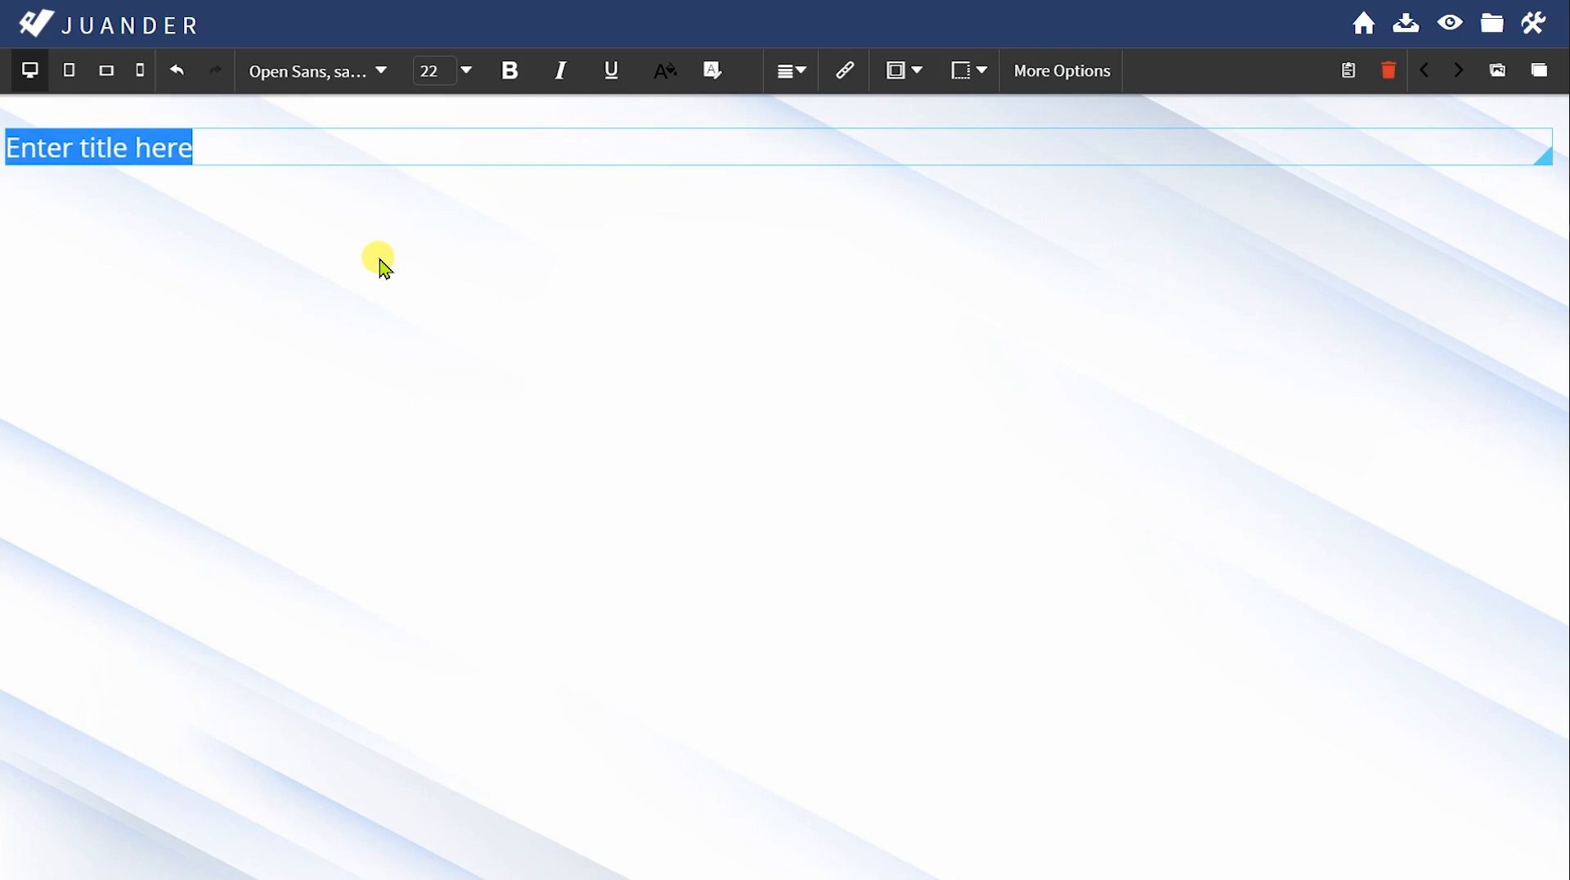
key("BackSpace")
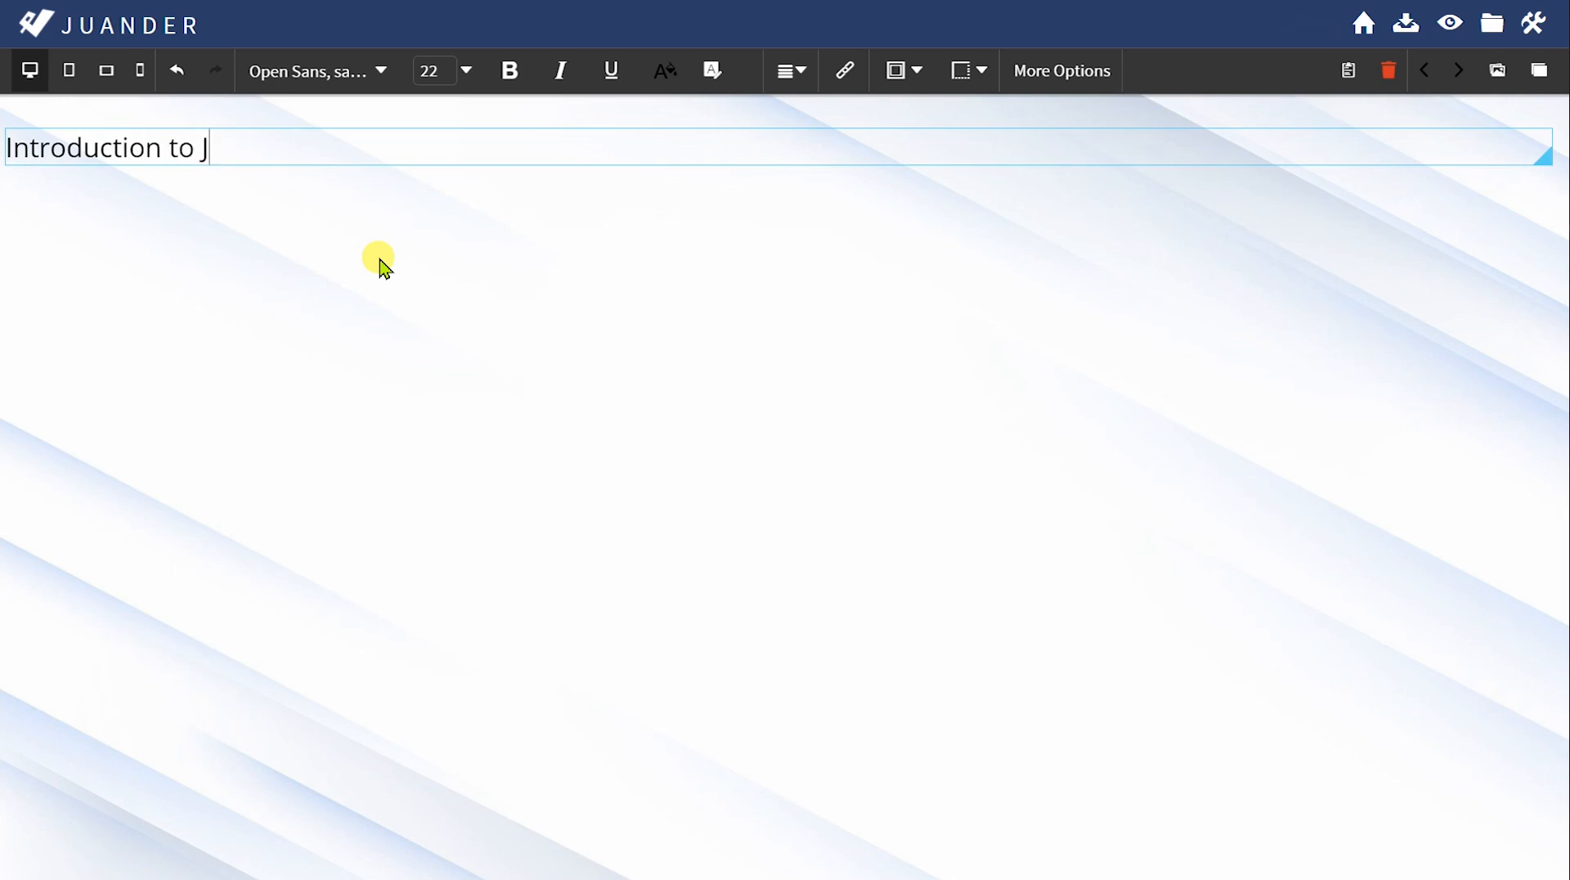
Step: Narrow the title's text box to about two thirds of the slide width
left_click_drag(1541, 161, 283, 151)
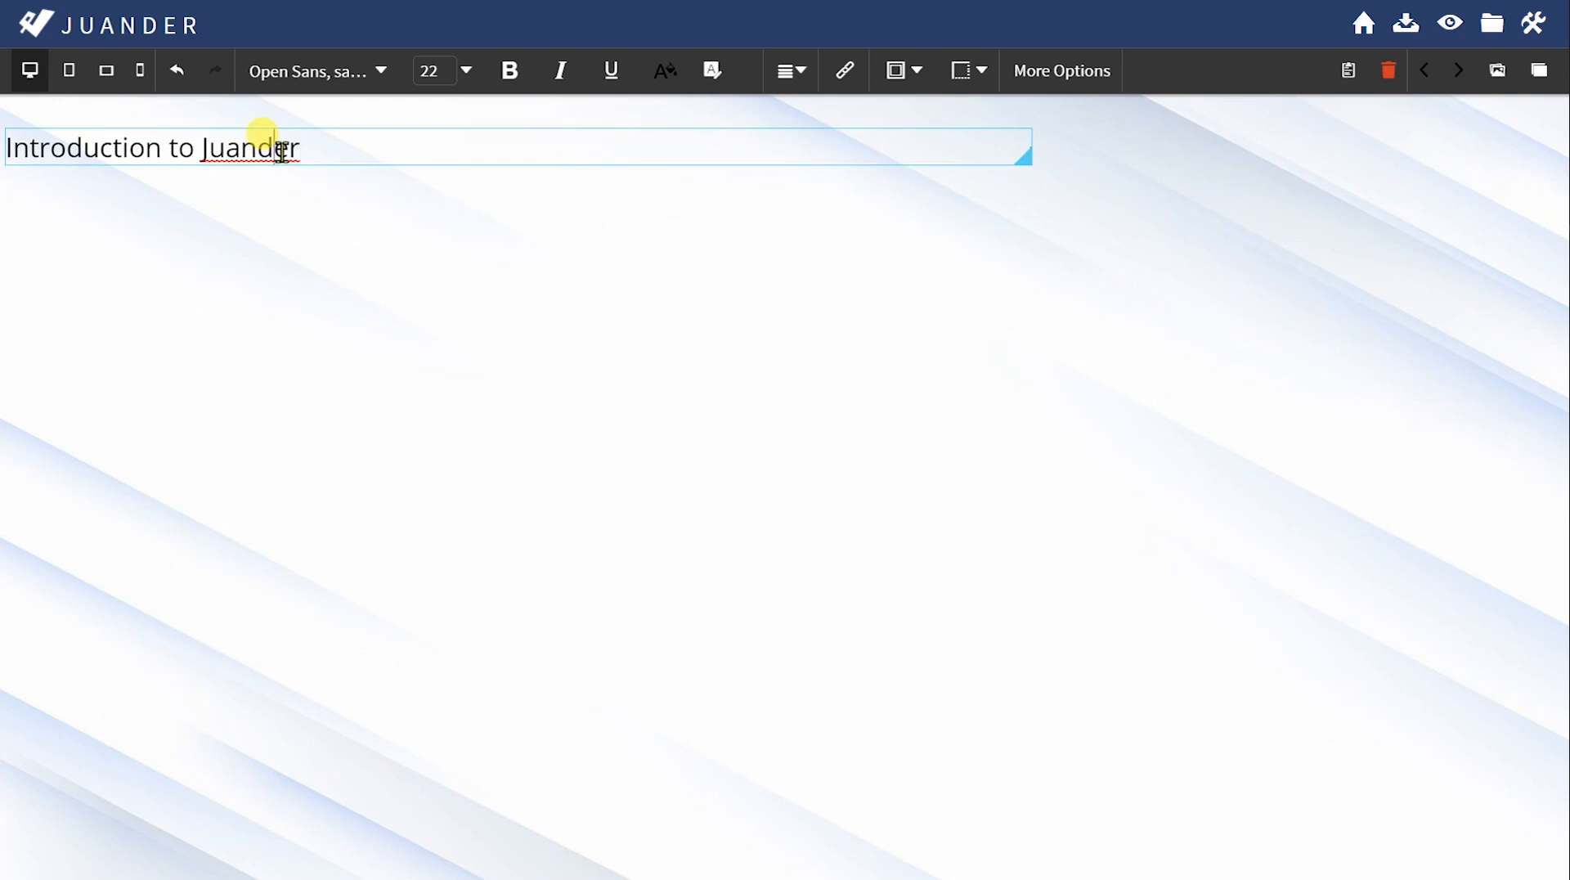
double_click(280, 152)
left_click(364, 210)
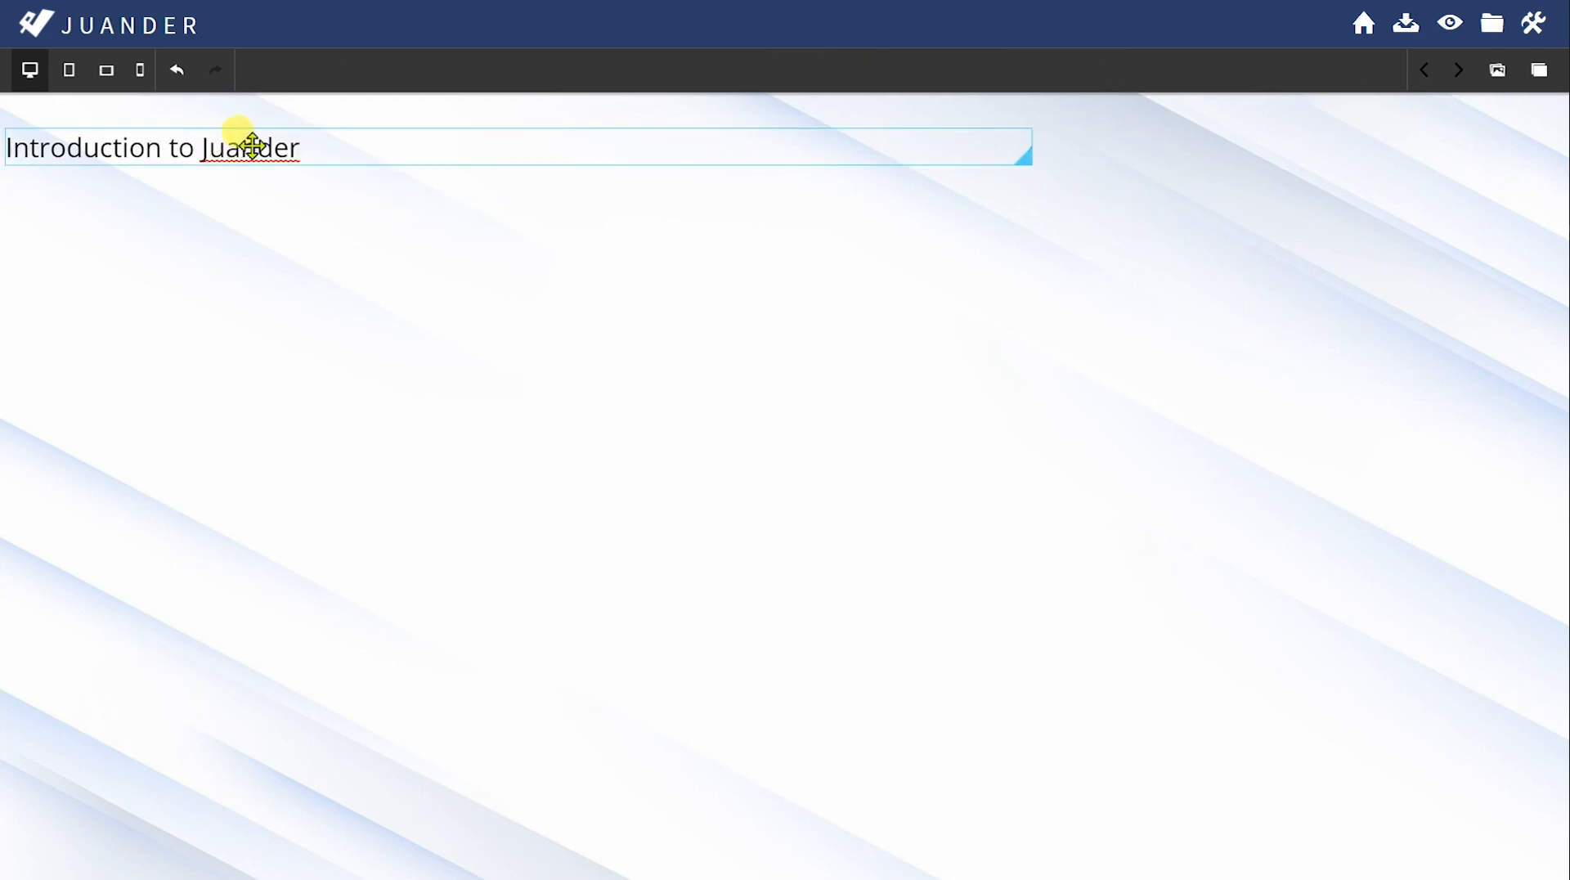
Step: Move the title box slightly lower on the slide and select the word "Juander" in it
left_click_drag(284, 156, 579, 160)
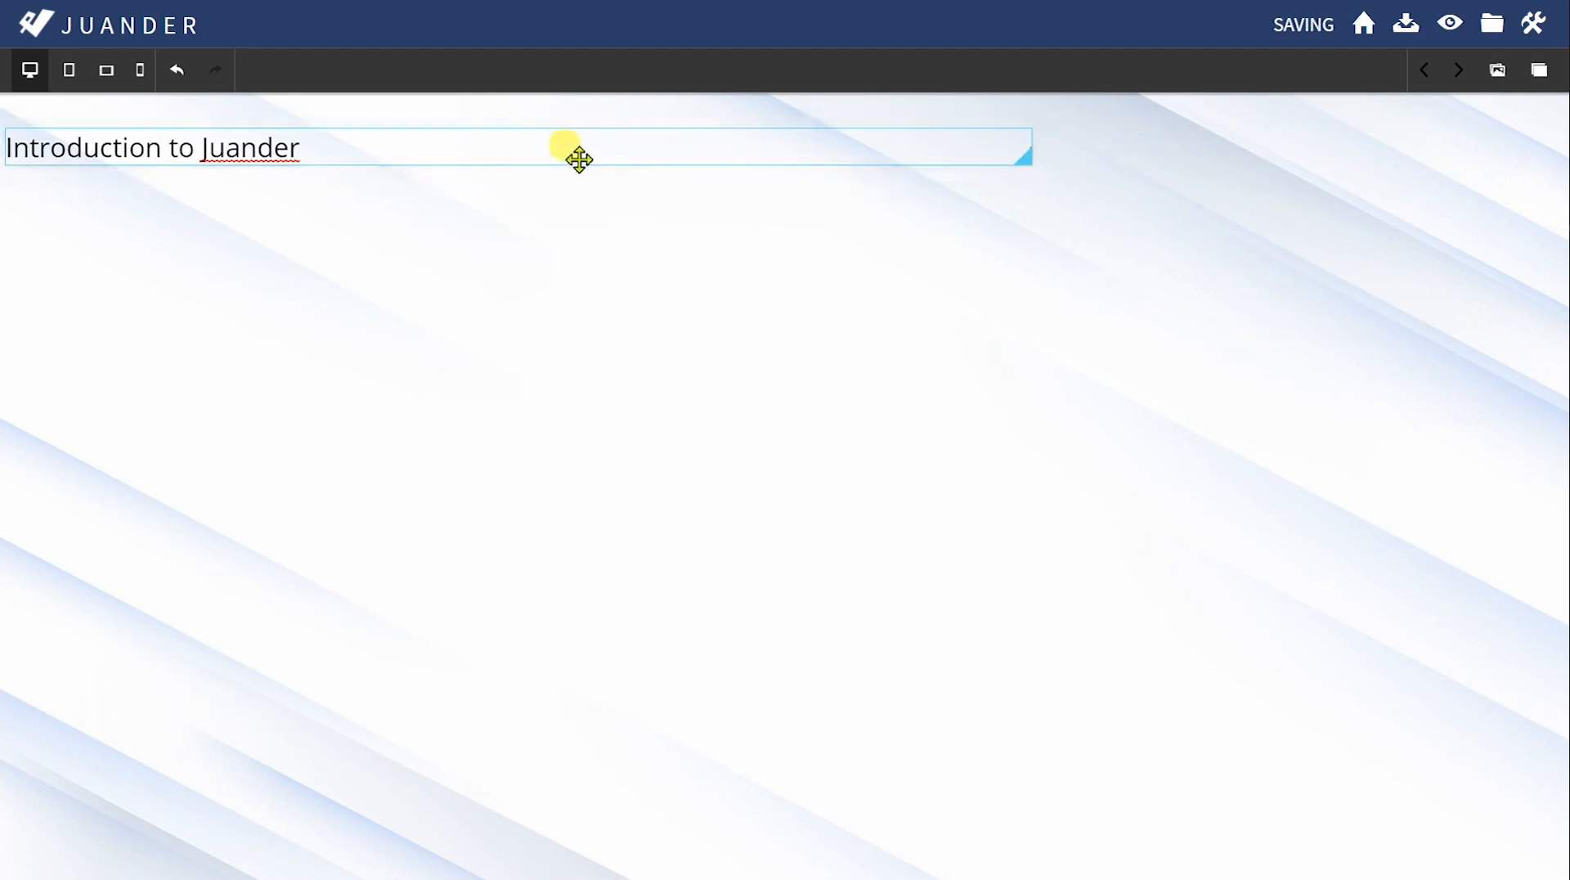
left_click(279, 153)
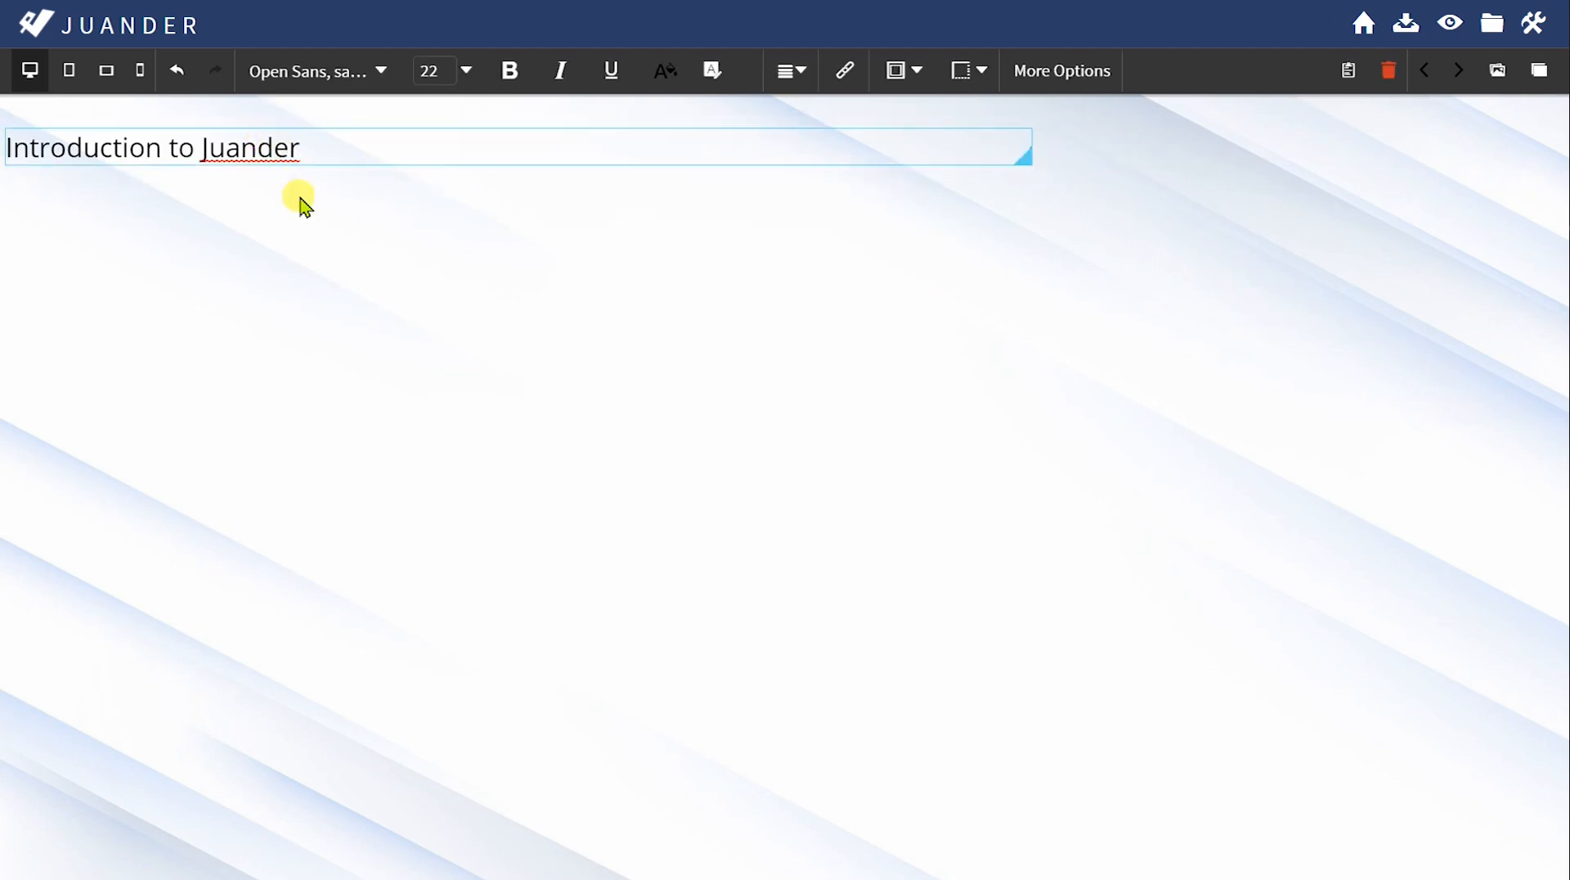
left_click(300, 205)
left_click_drag(273, 155, 309, 230)
double_click(294, 222)
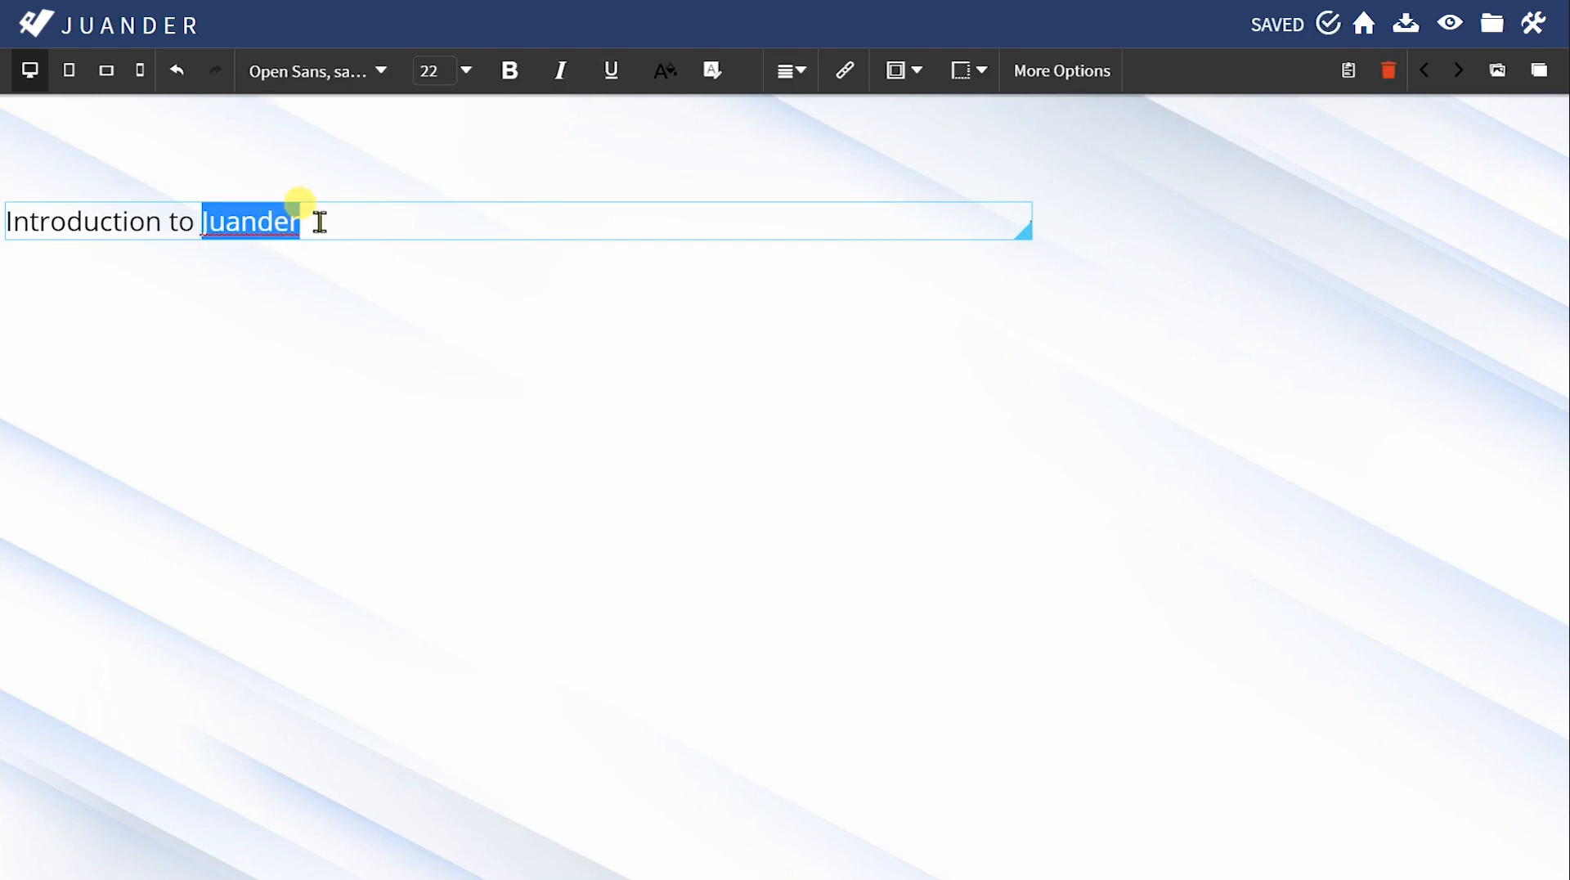
Step: Make the whole "Introduction to Juander" title bold and set its font to Rubik
left_click_drag(340, 220, 3, 220)
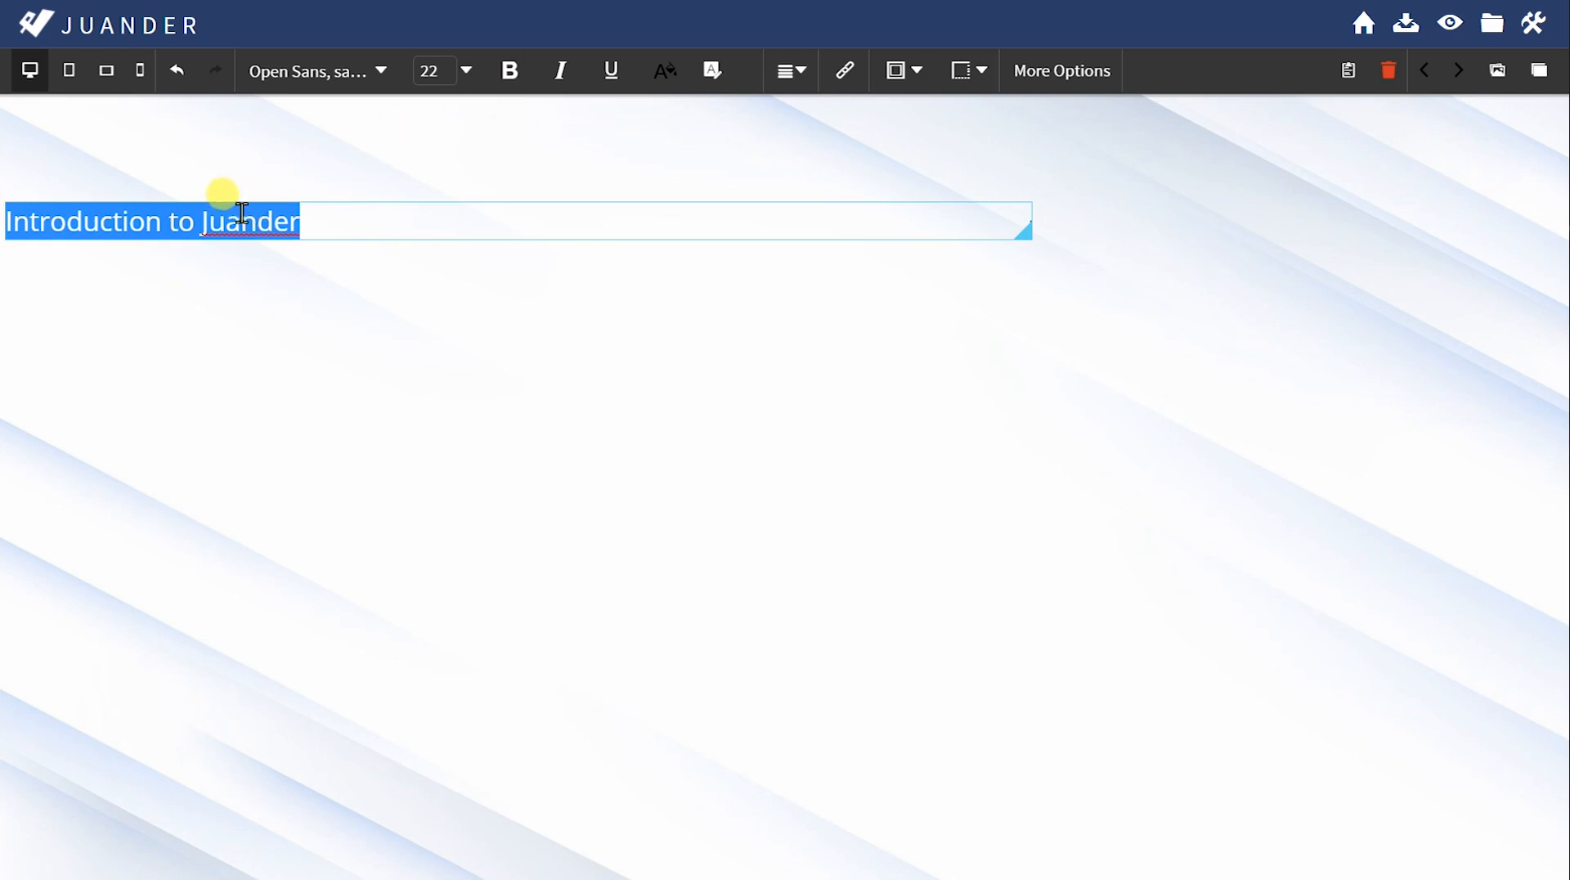
left_click(511, 68)
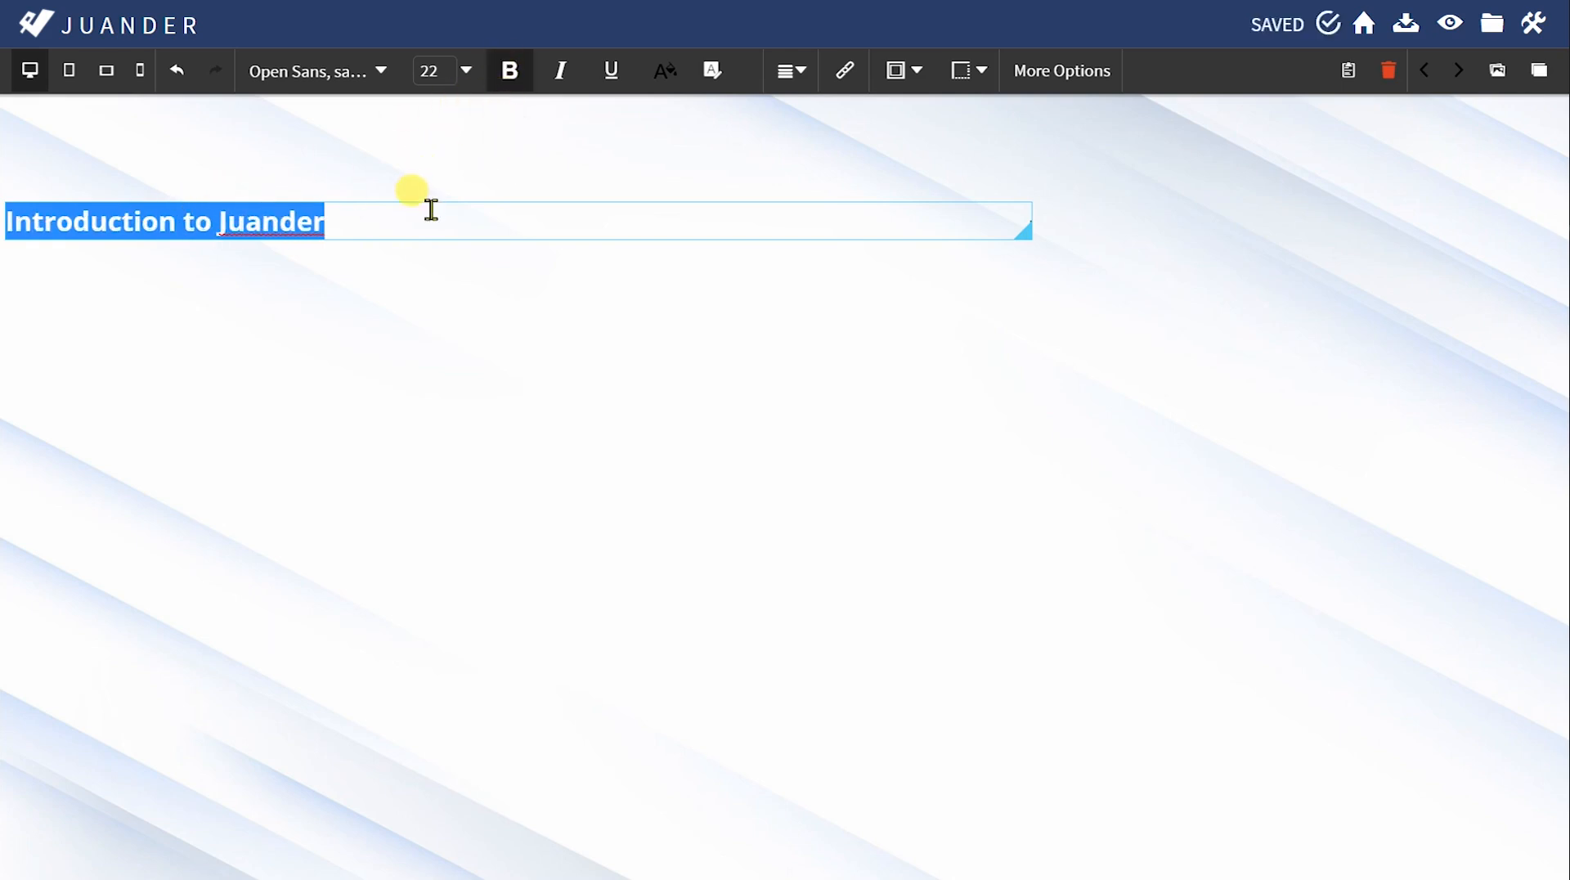
left_click(378, 72)
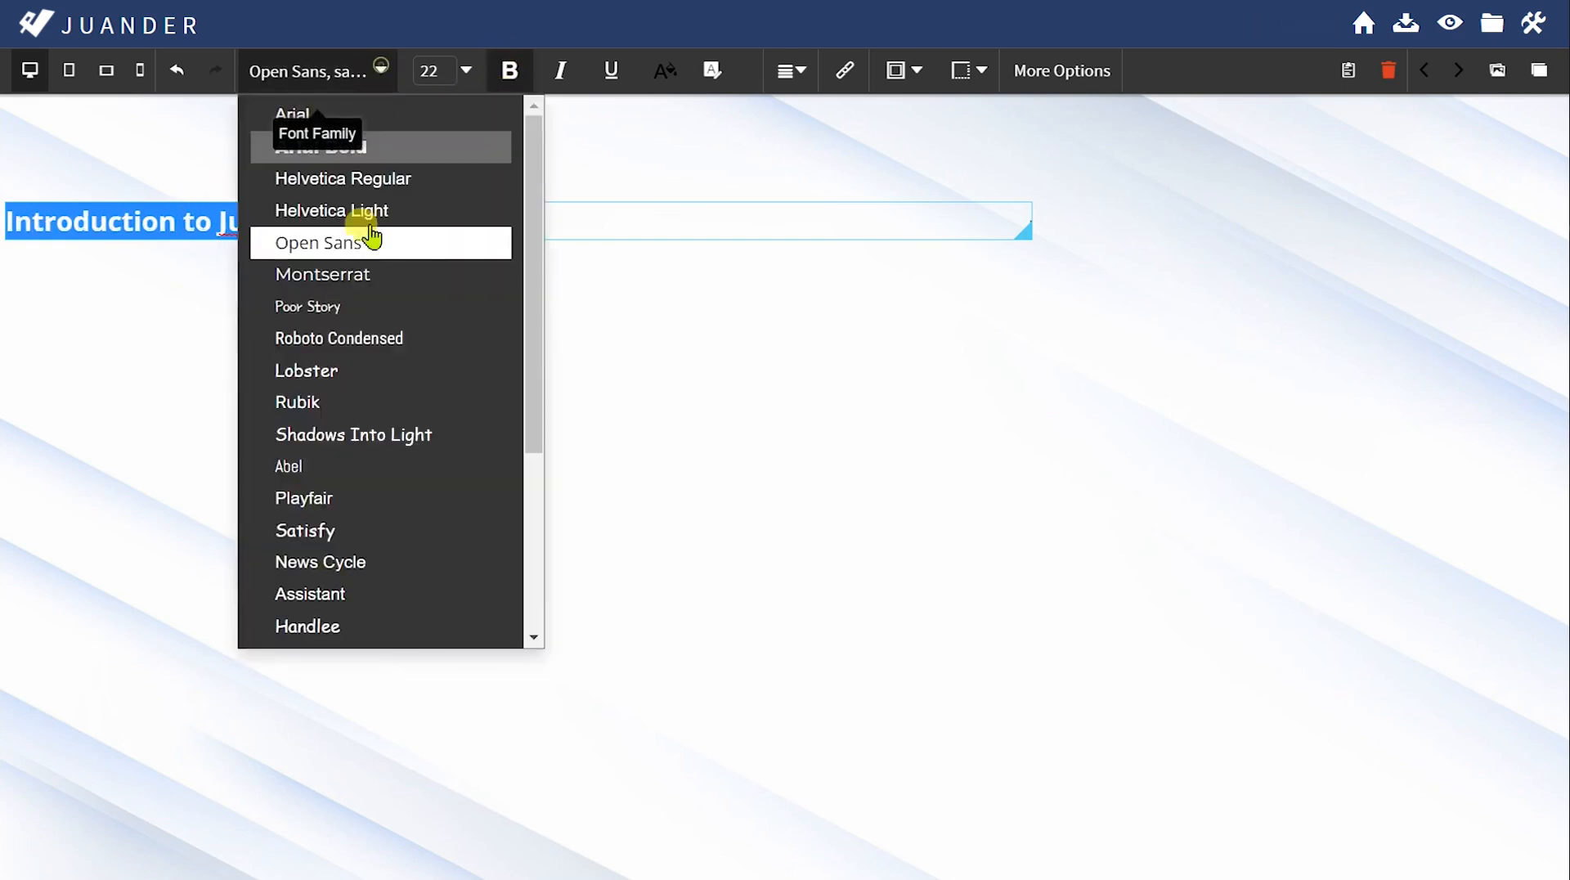
left_click(383, 409)
left_click(384, 378)
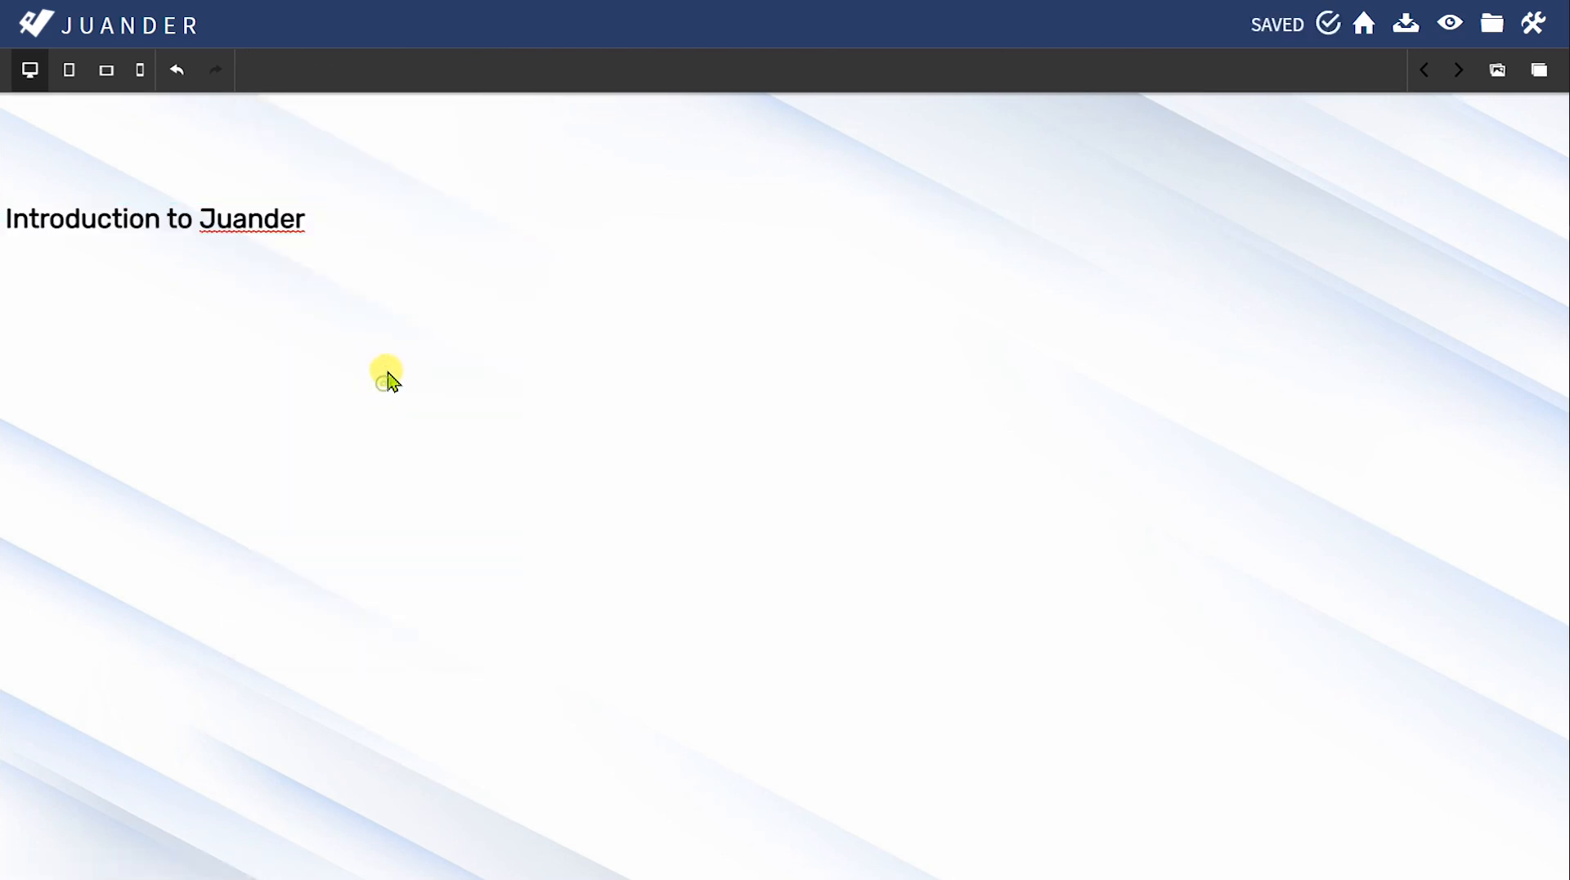
Step: Center-align the title text and move its box up, horizontally centered near the slide's upper edge
left_click(266, 211)
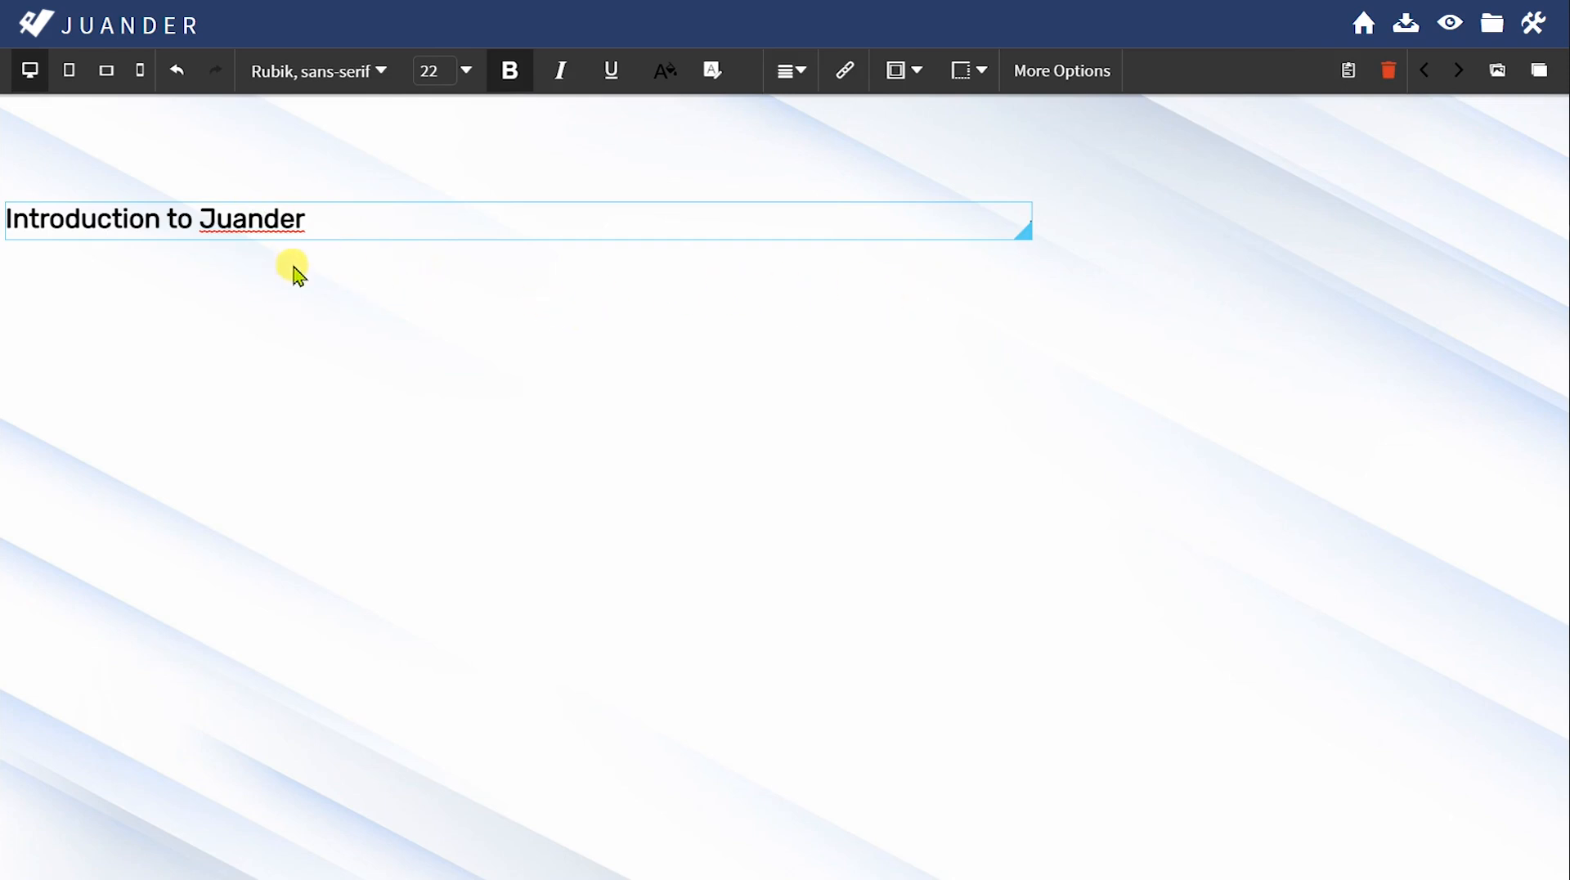
key("ctrl+a")
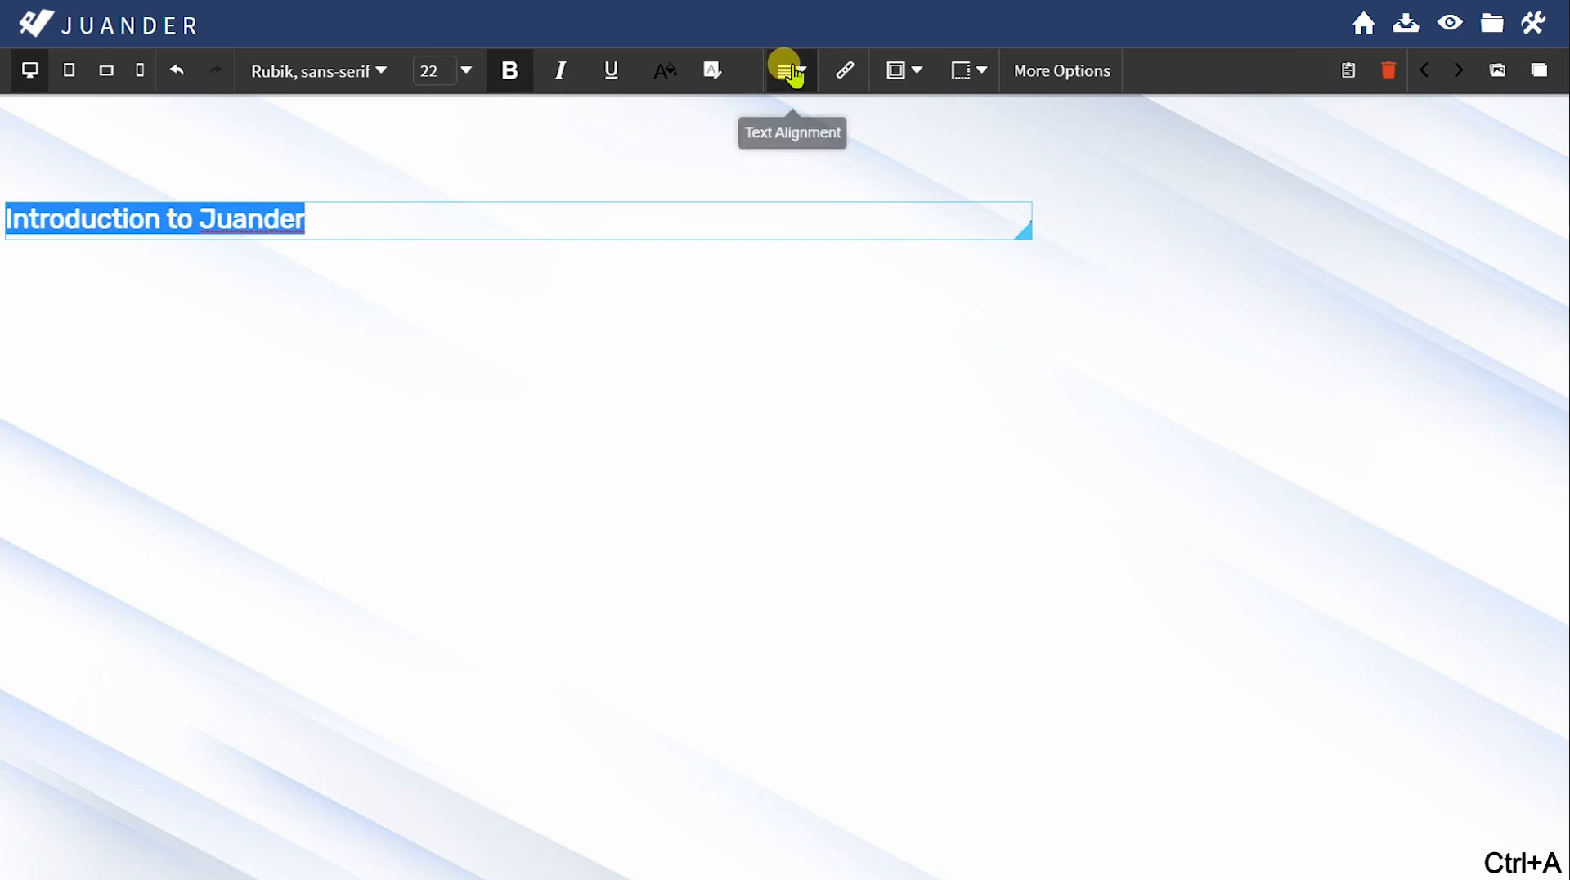
left_click(790, 71)
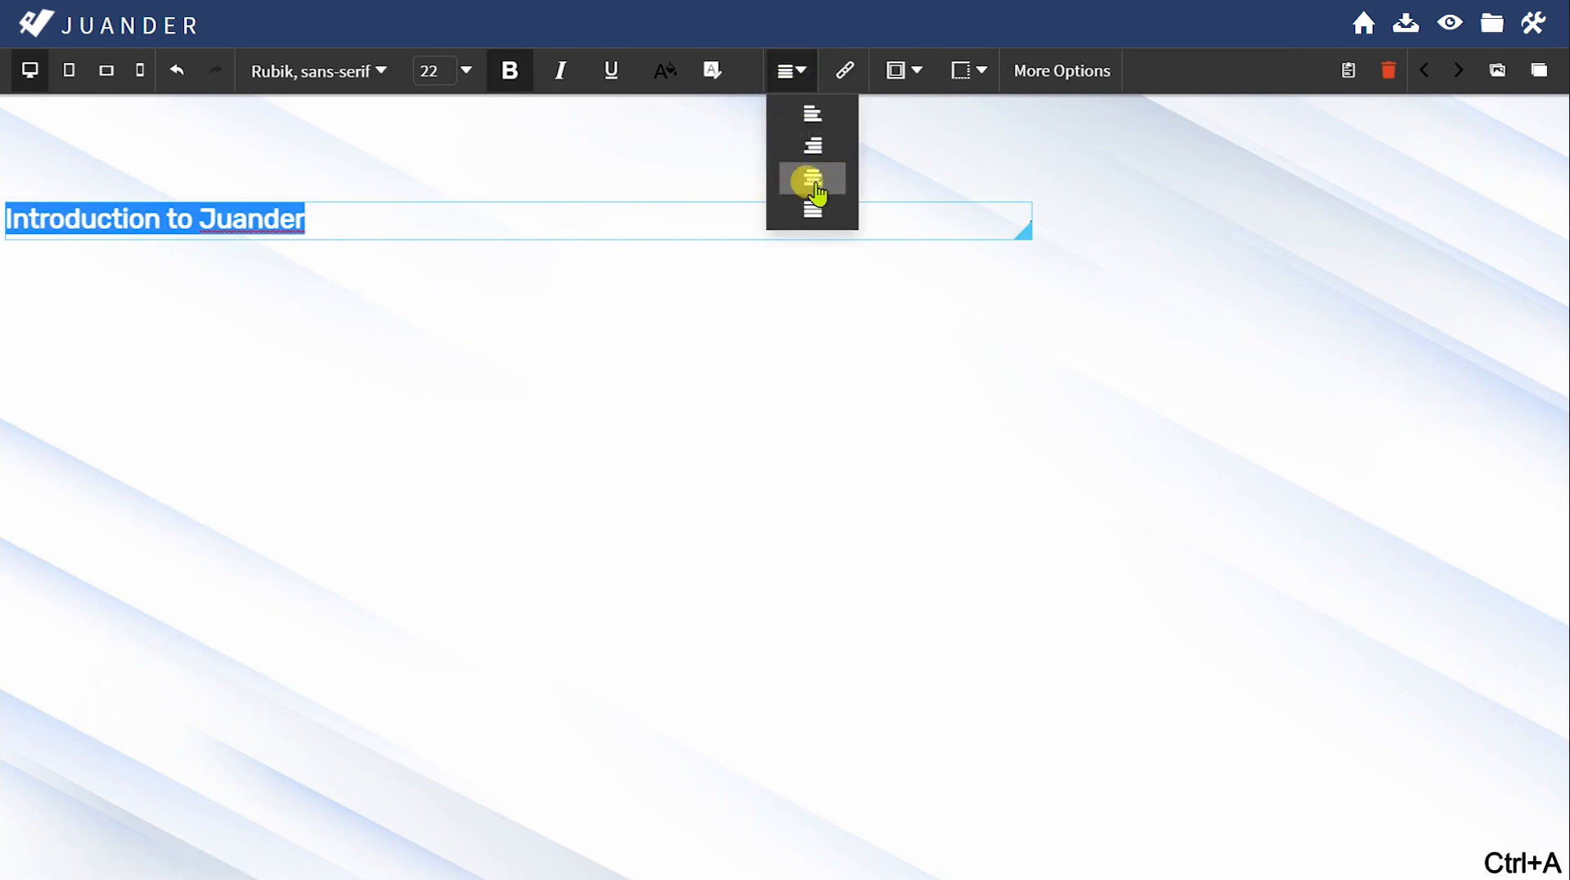
left_click(809, 181)
left_click(595, 266)
left_click_drag(596, 217, 852, 150)
left_click(832, 300)
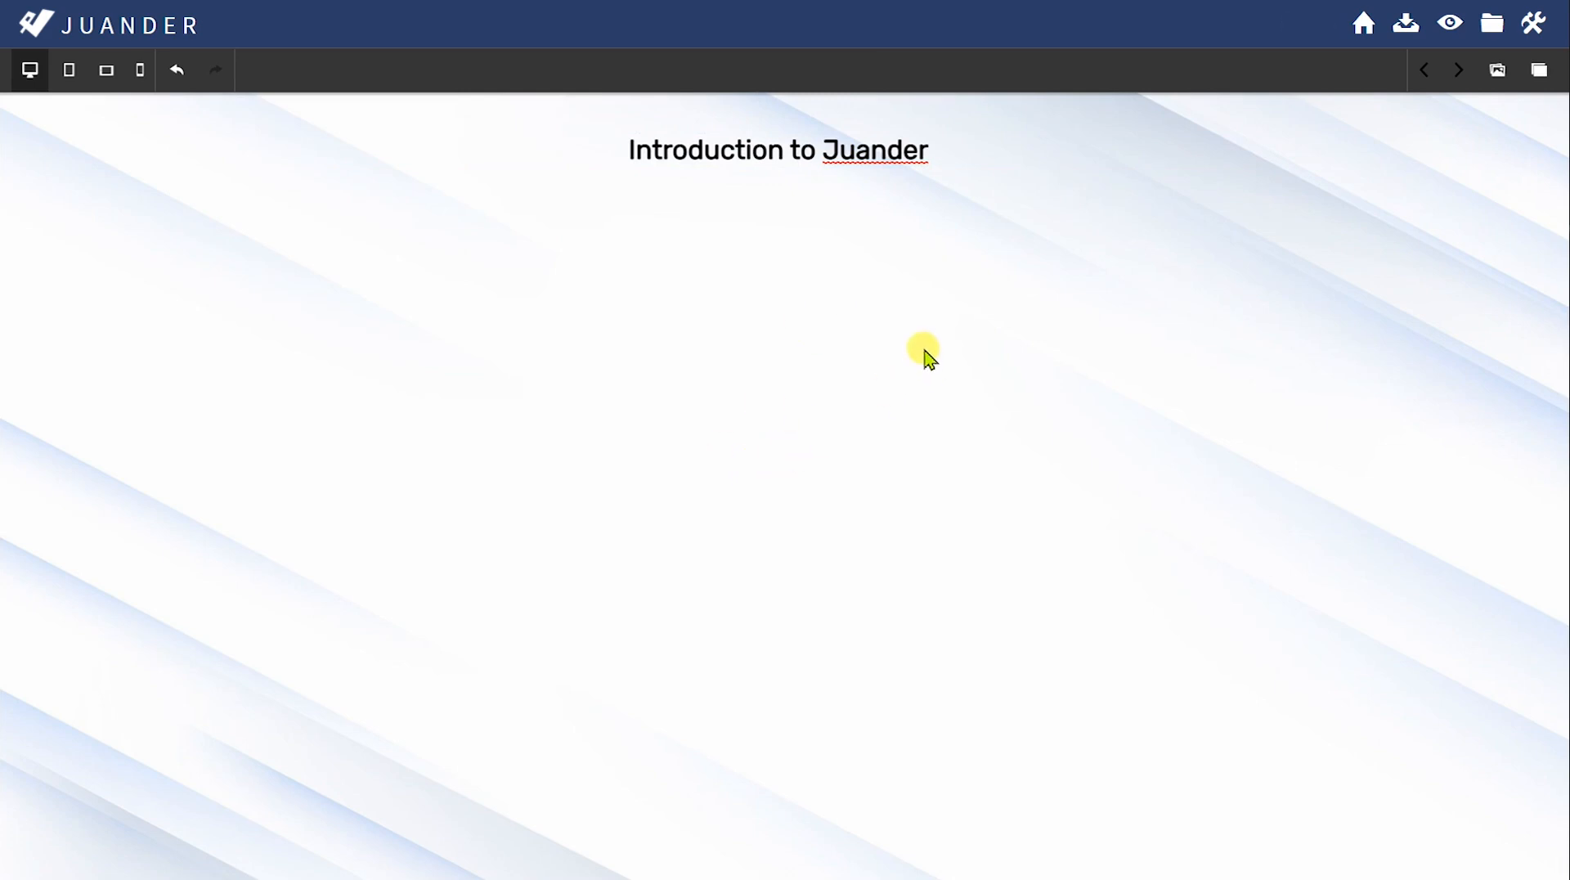
Step: Add a text element with its placeholder paragraph beneath the title and widen its box to about two thirds of the slide
left_click(1497, 70)
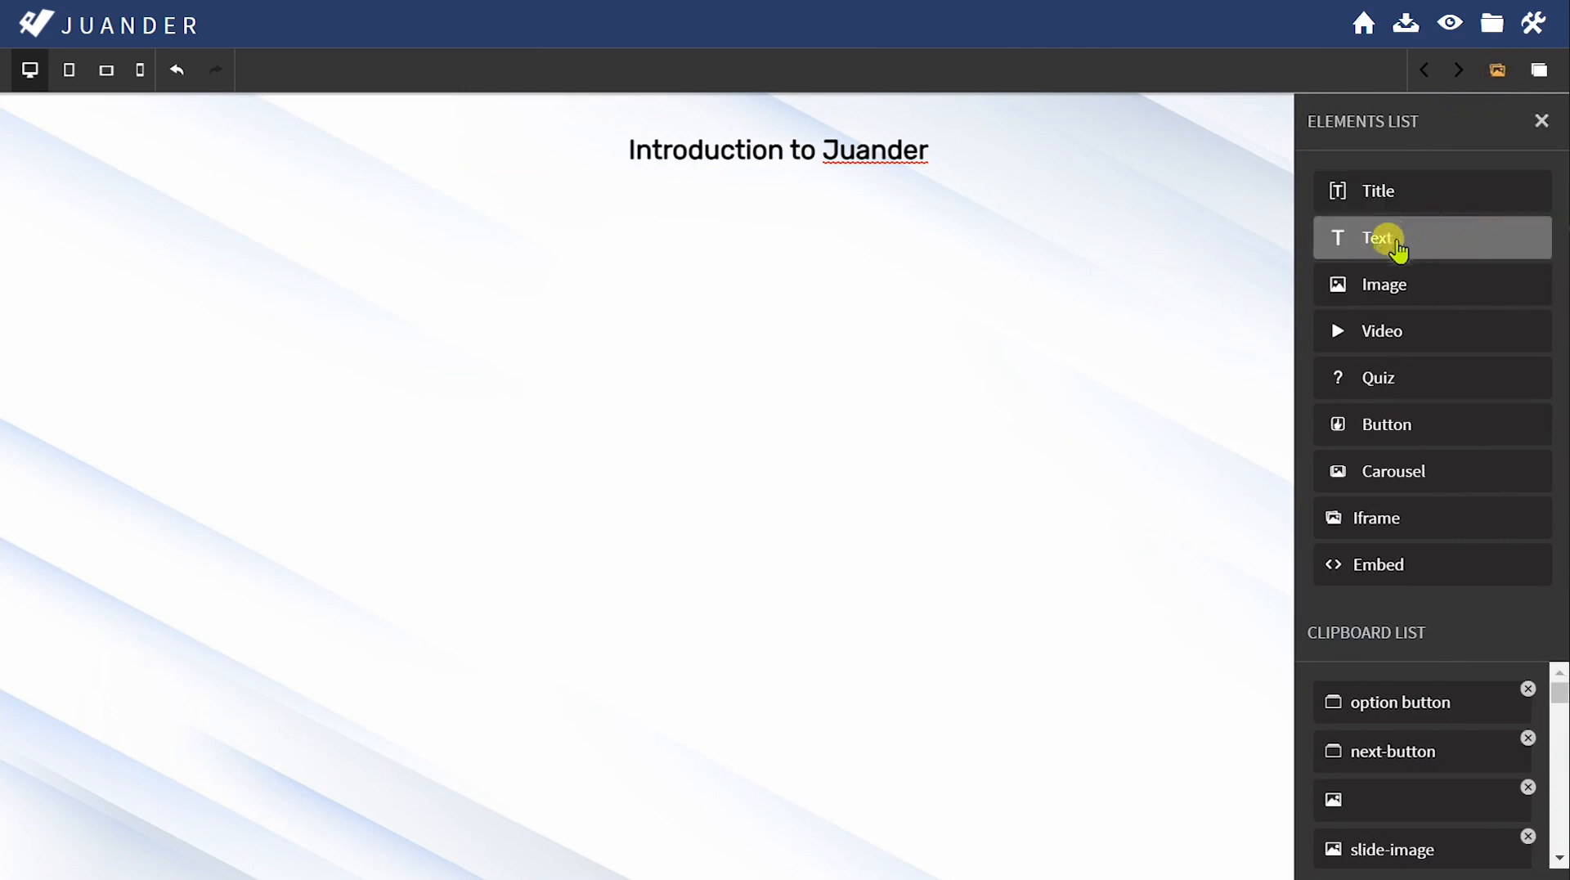
left_click(1380, 245)
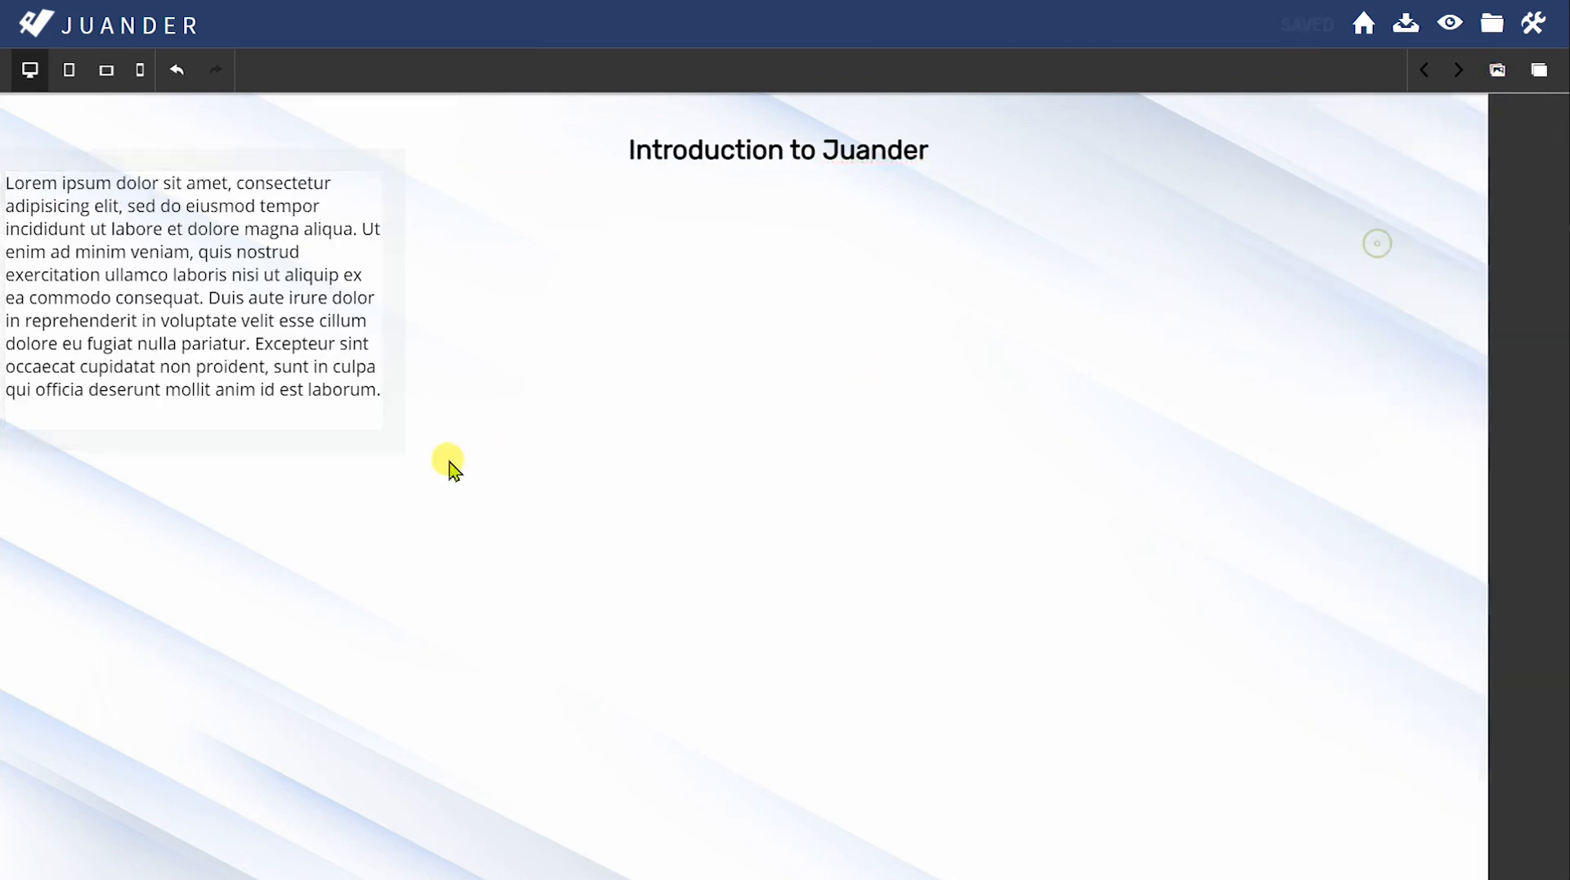
left_click_drag(378, 424, 1010, 450)
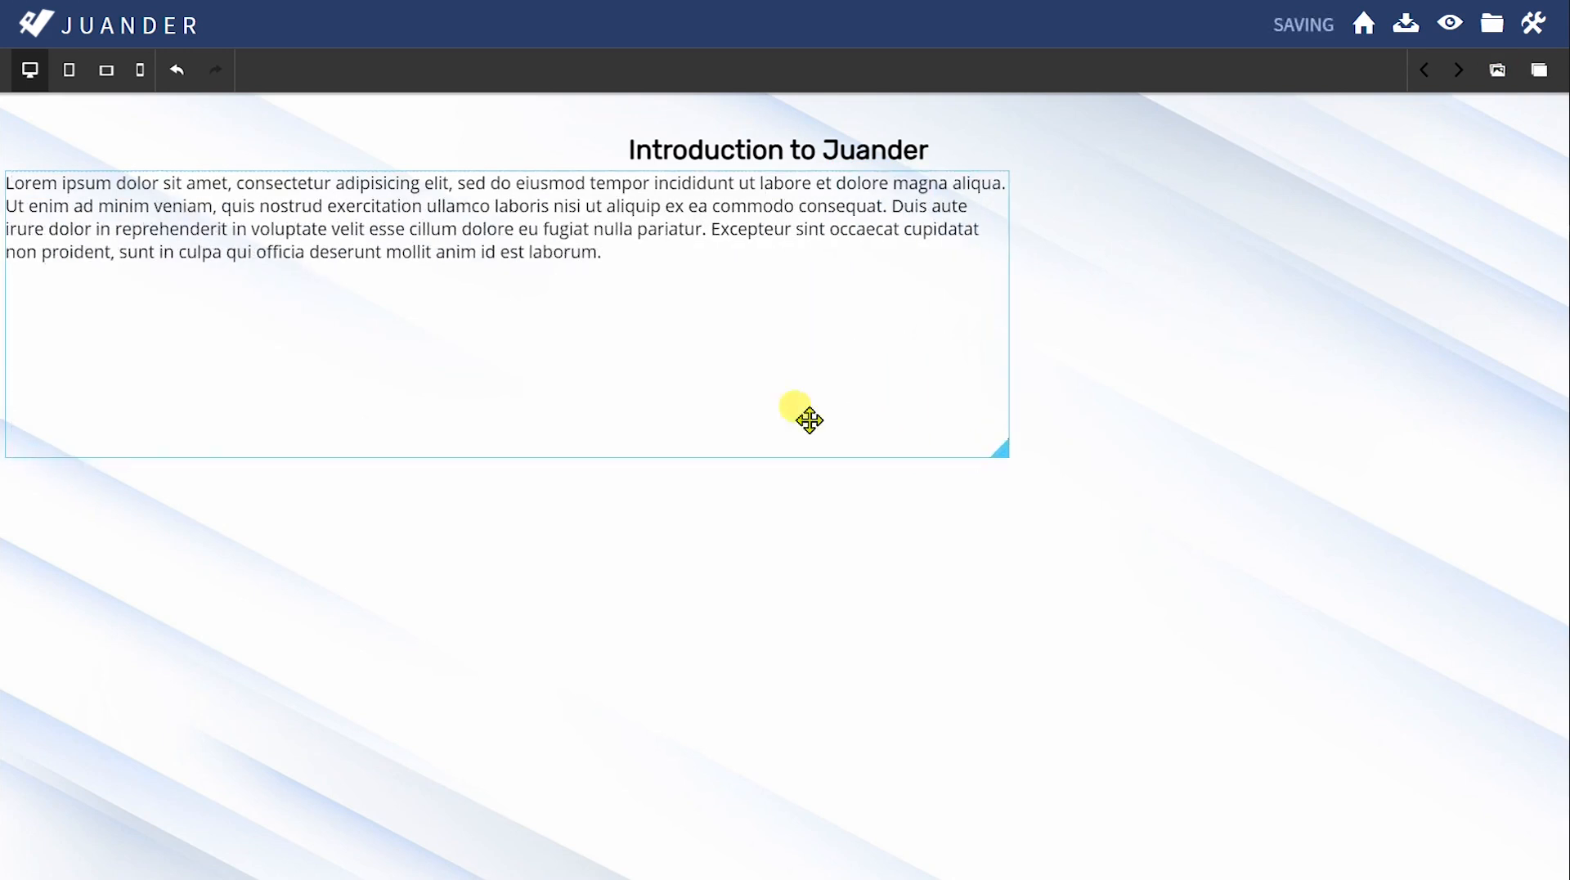
left_click(740, 227)
key("ctrl+a")
left_click(756, 282)
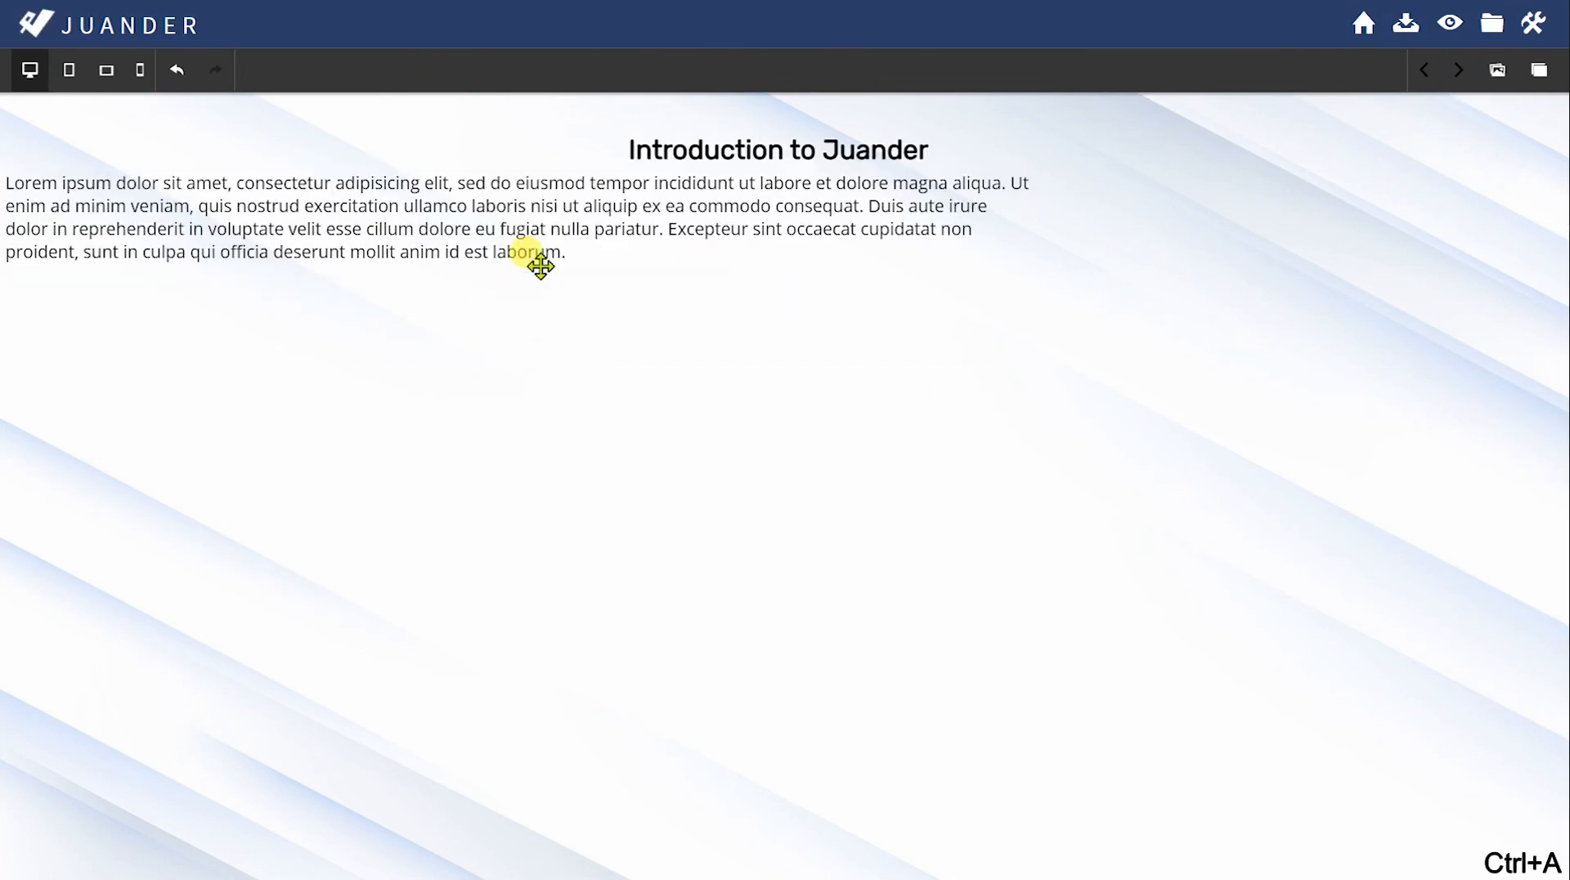
double_click(539, 250)
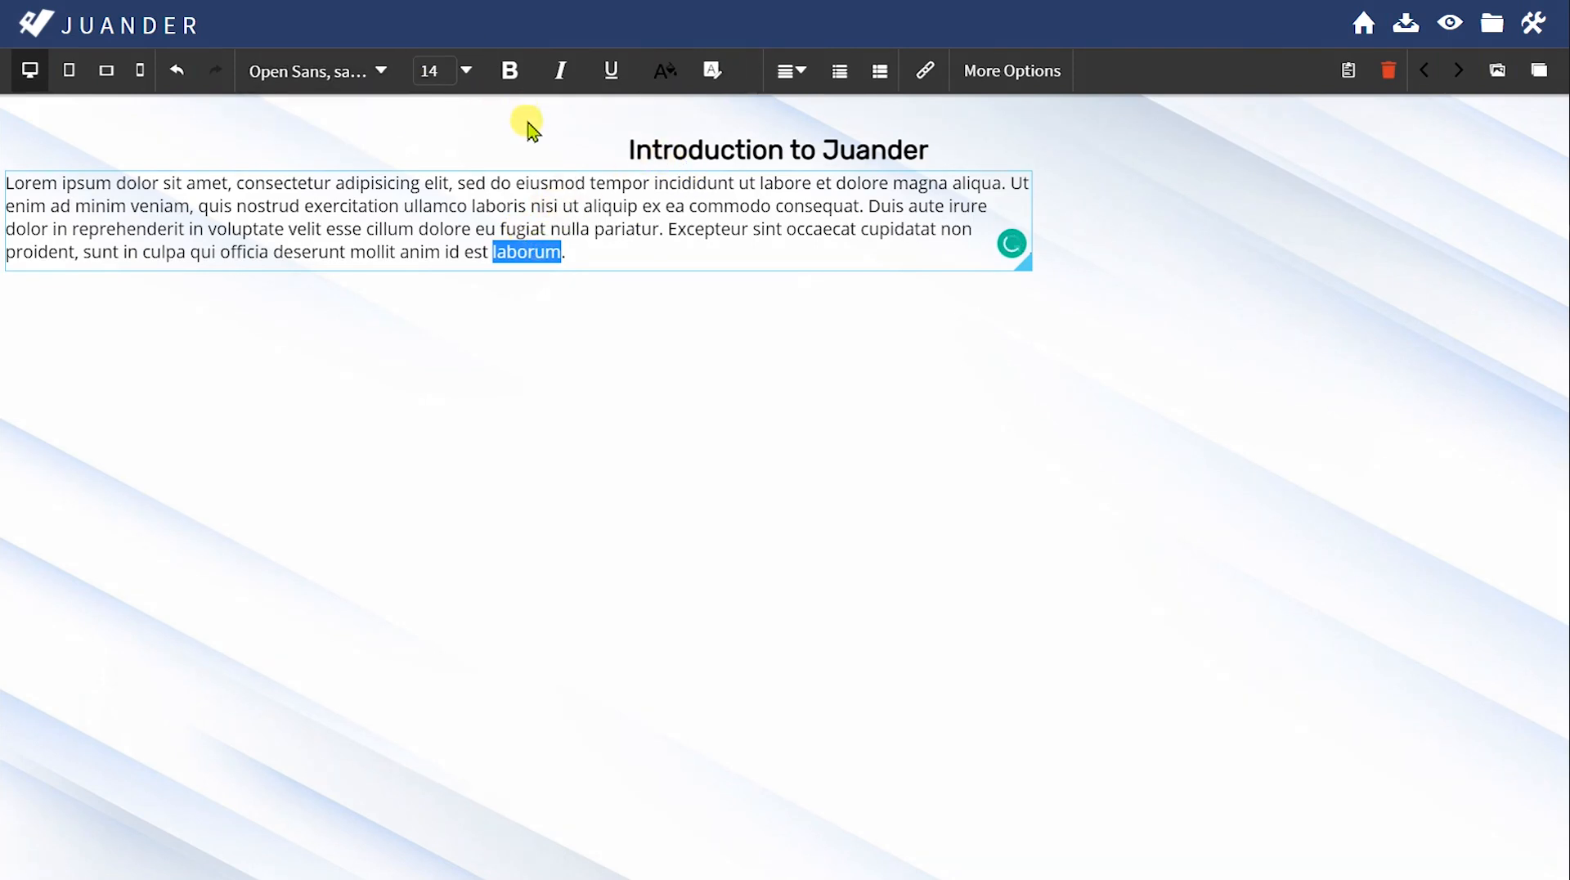
left_click(569, 347)
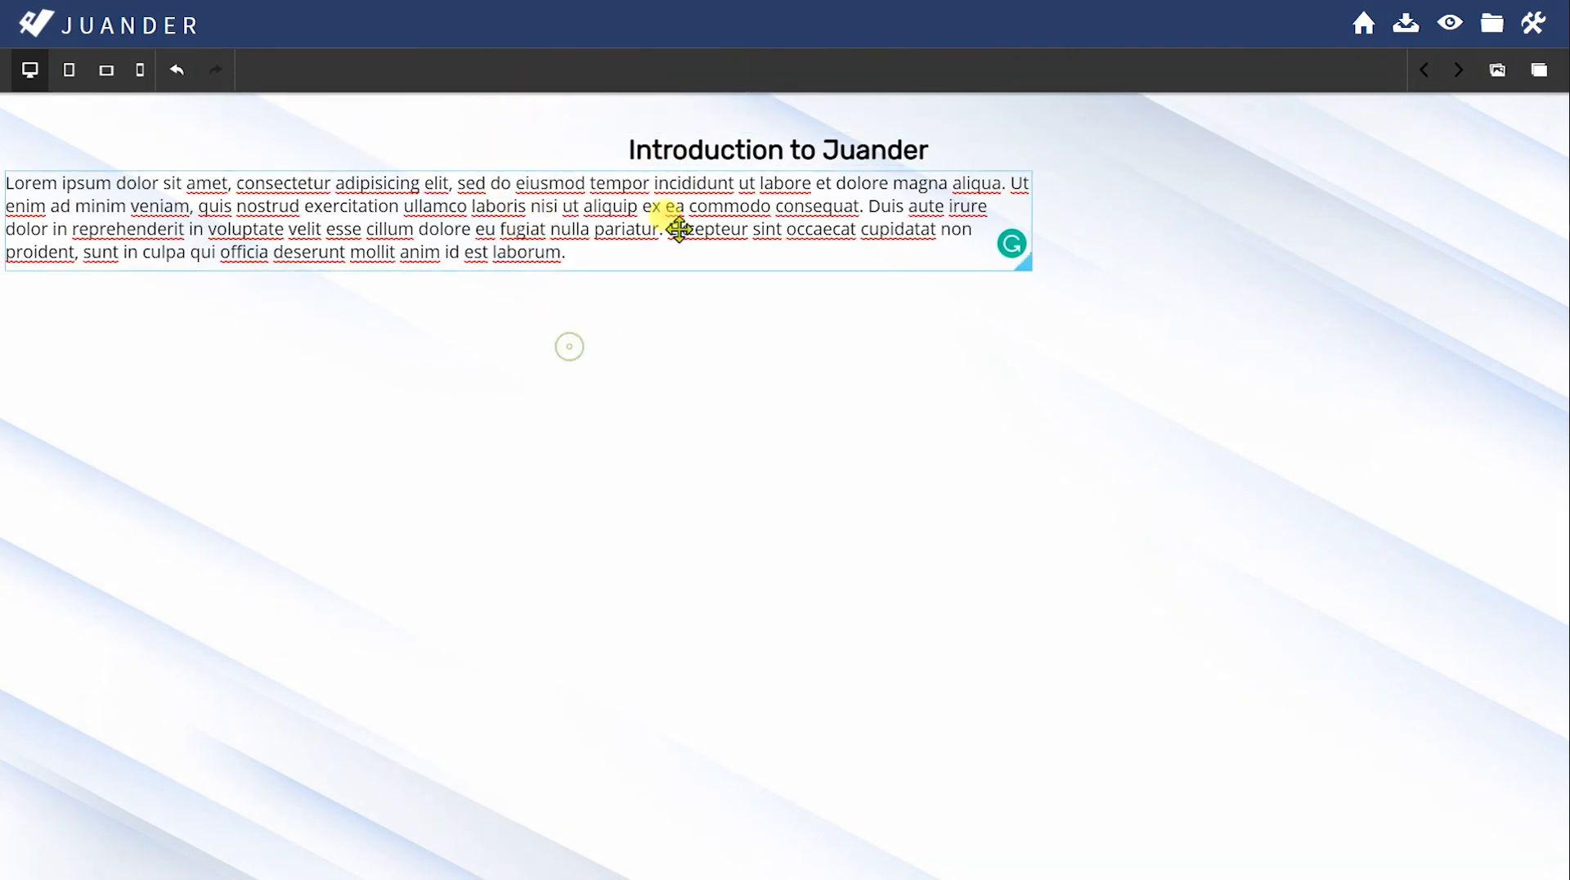
Step: Left-align the title text and move its box to the slide's left edge, above the paragraph
double_click(734, 146)
left_click(789, 70)
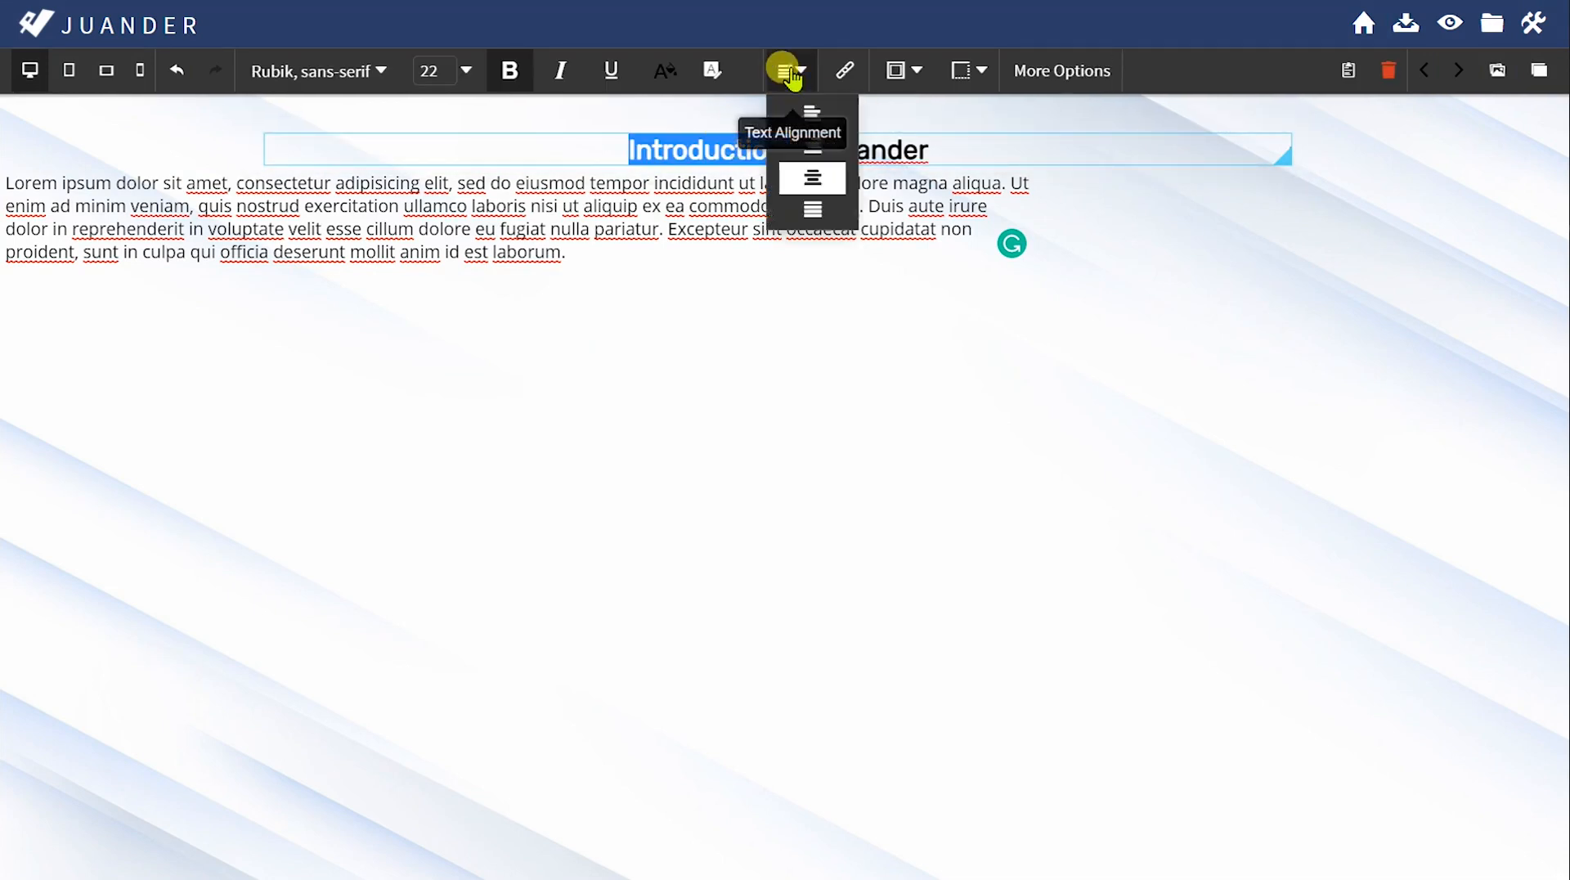
left_click(812, 143)
left_click(649, 350)
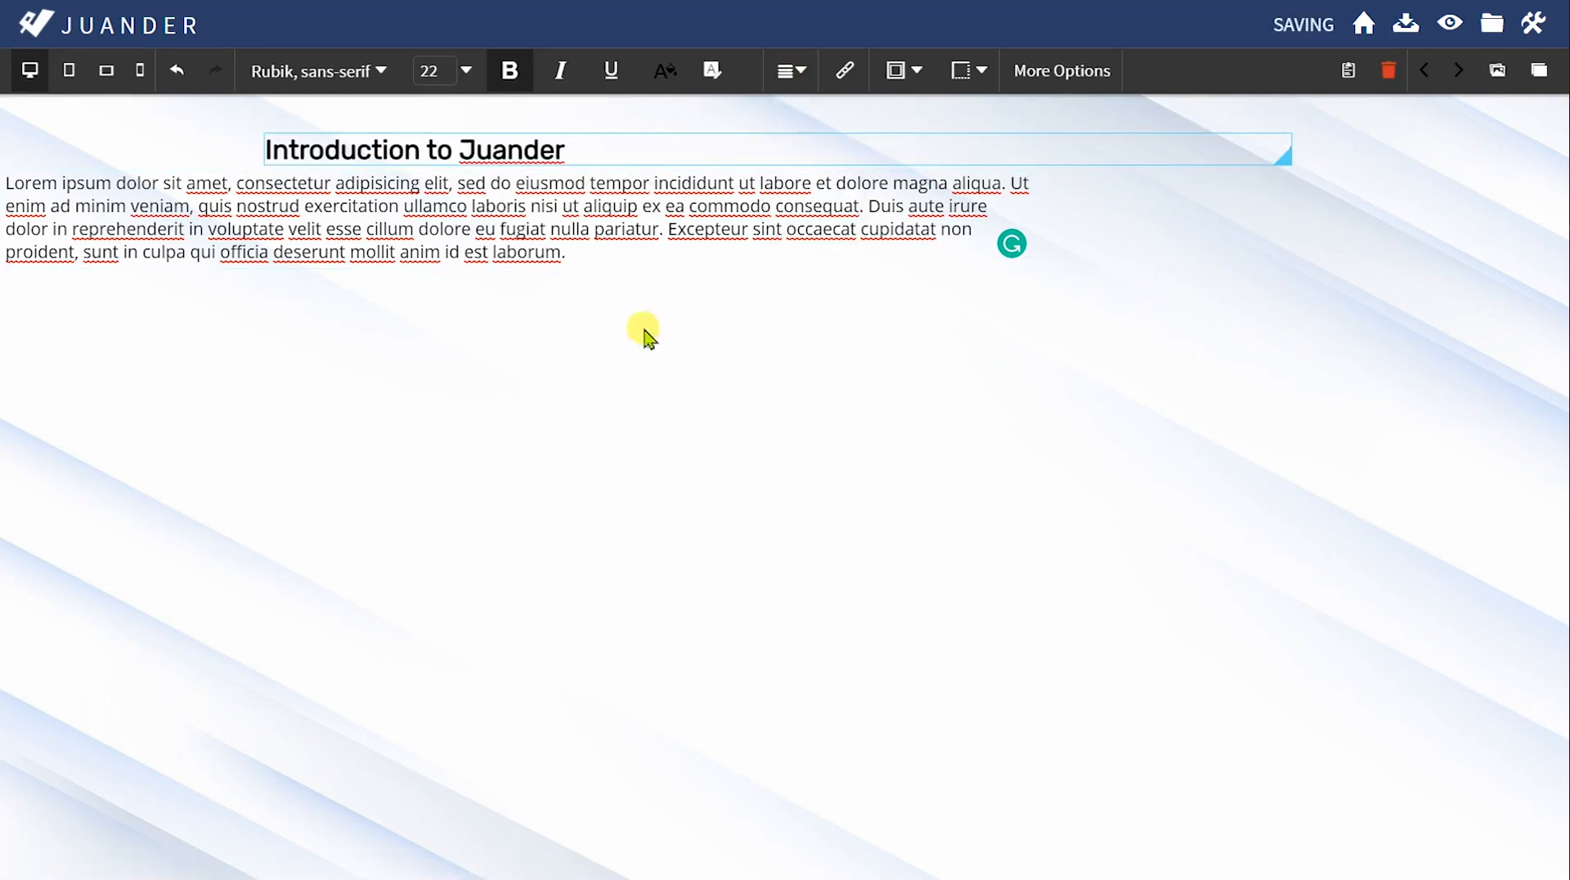
left_click_drag(501, 151, 246, 152)
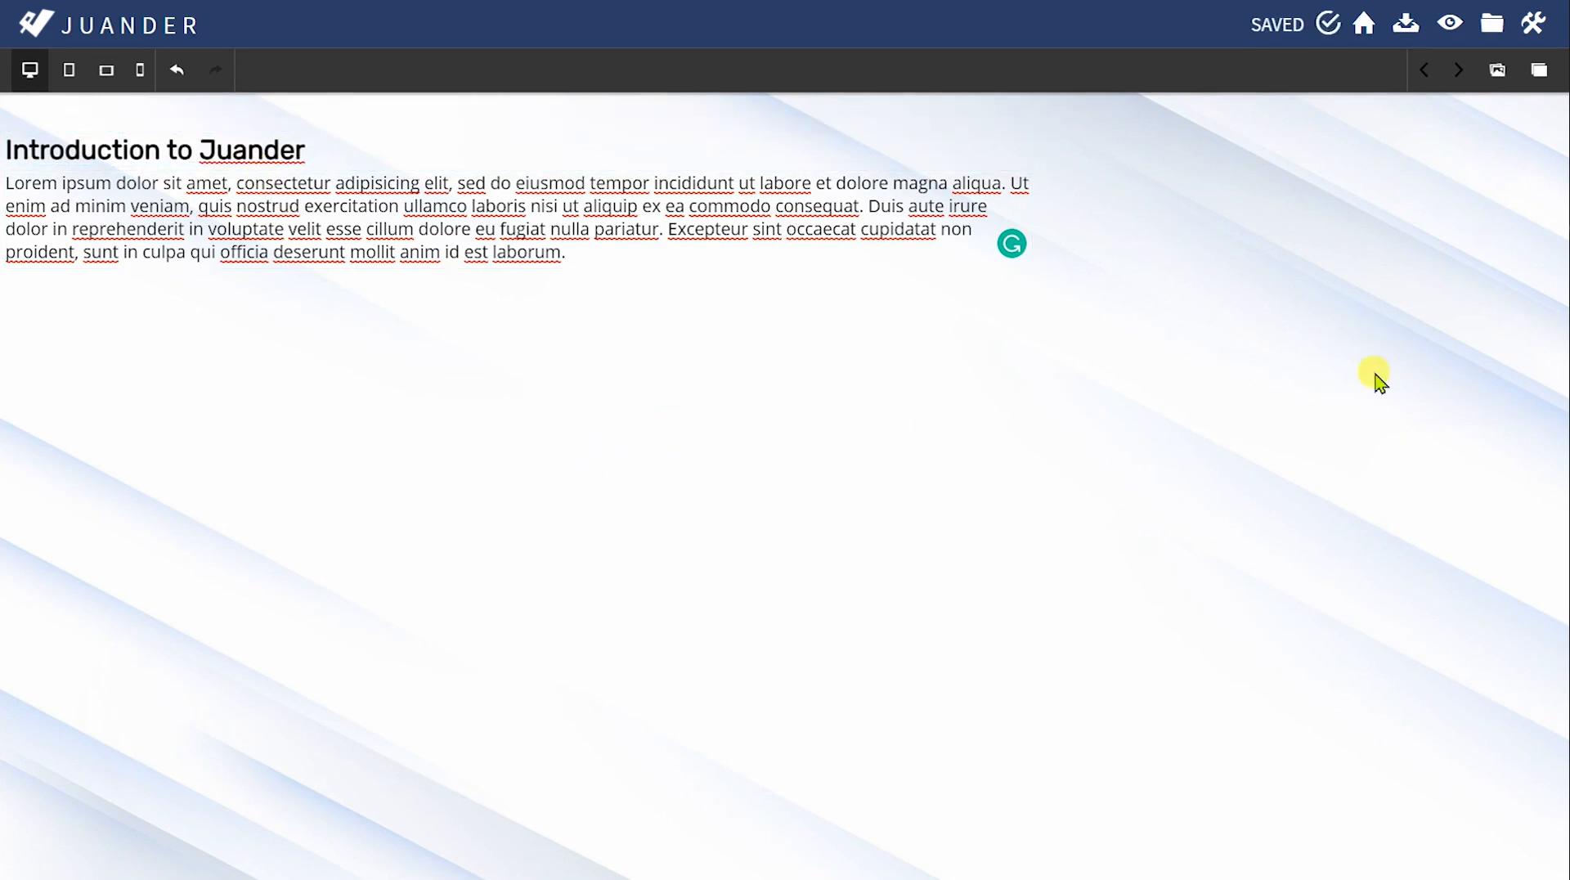
Step: Add an image element below the paragraph and browse the JT Overview collection in its assets library
left_click(1494, 72)
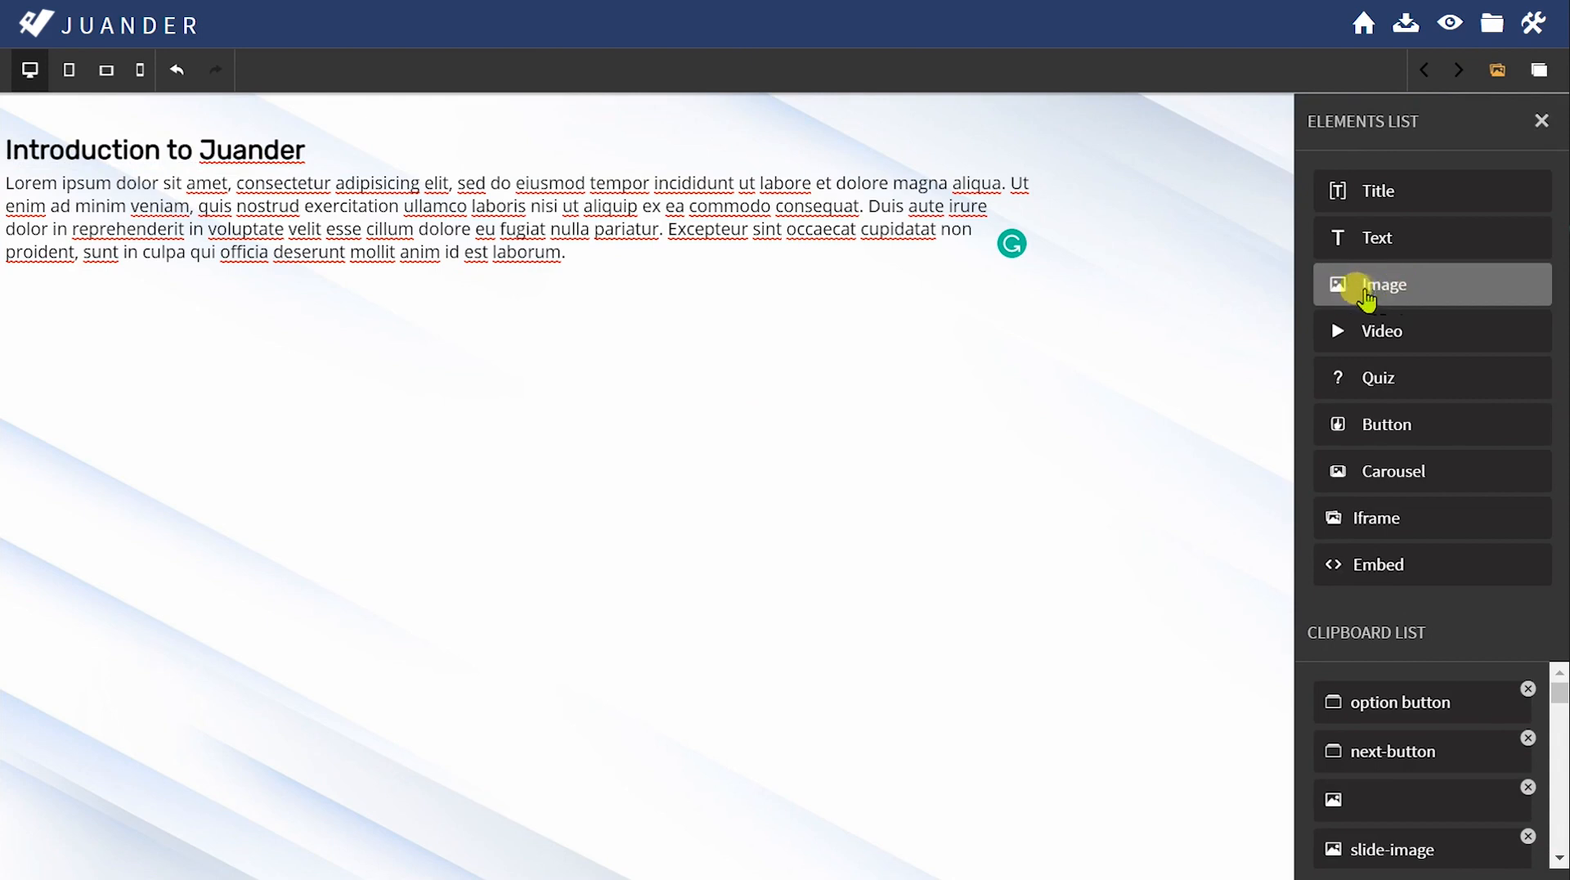
left_click(1380, 290)
left_click(428, 467)
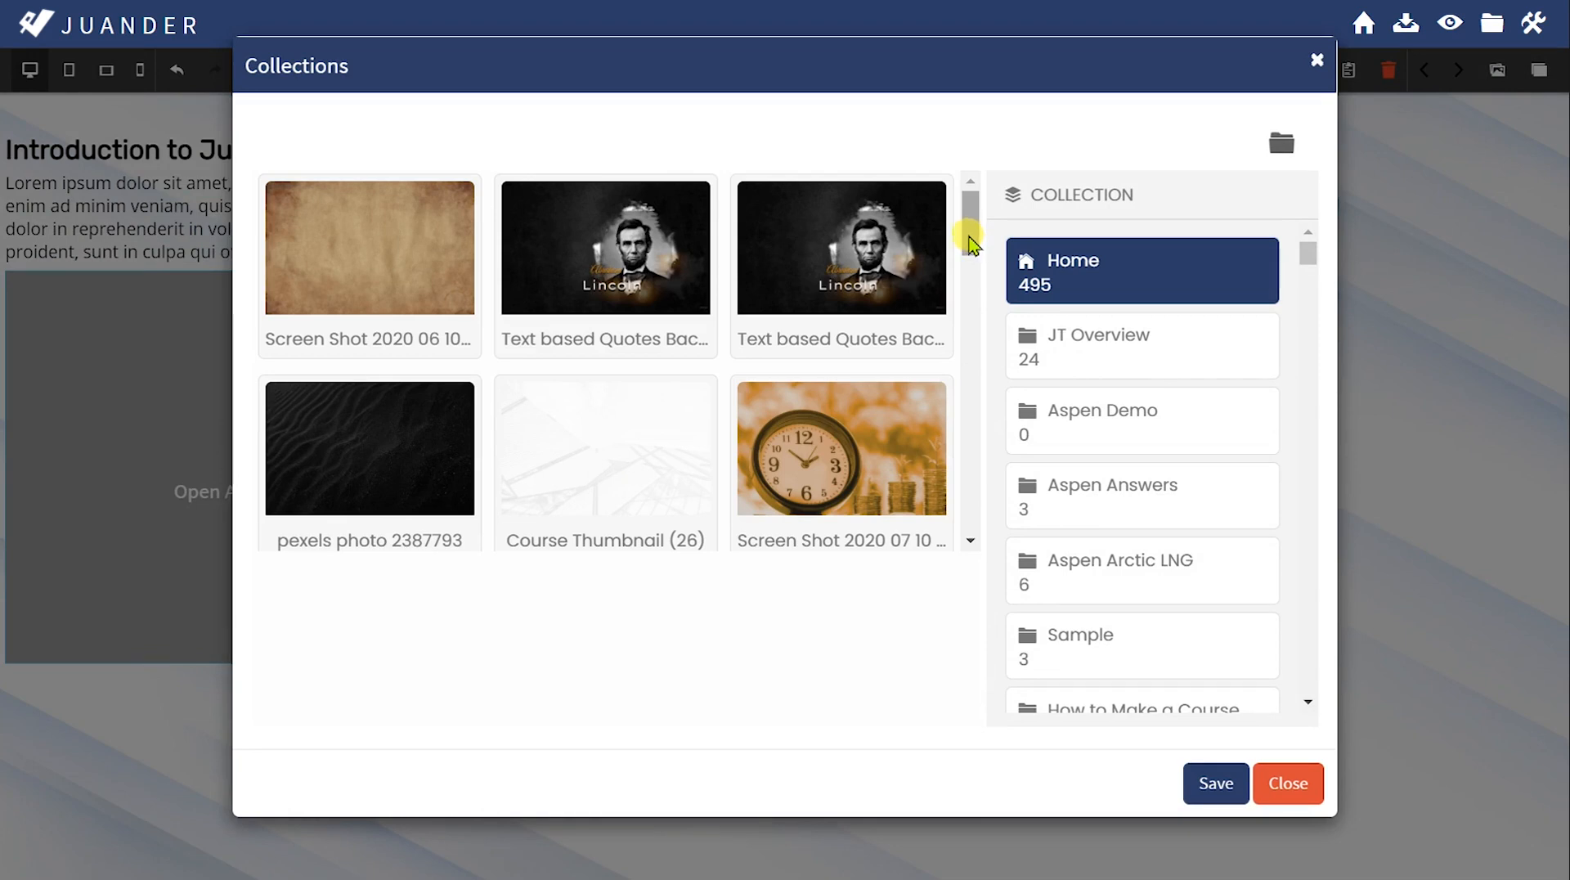
left_click(1086, 340)
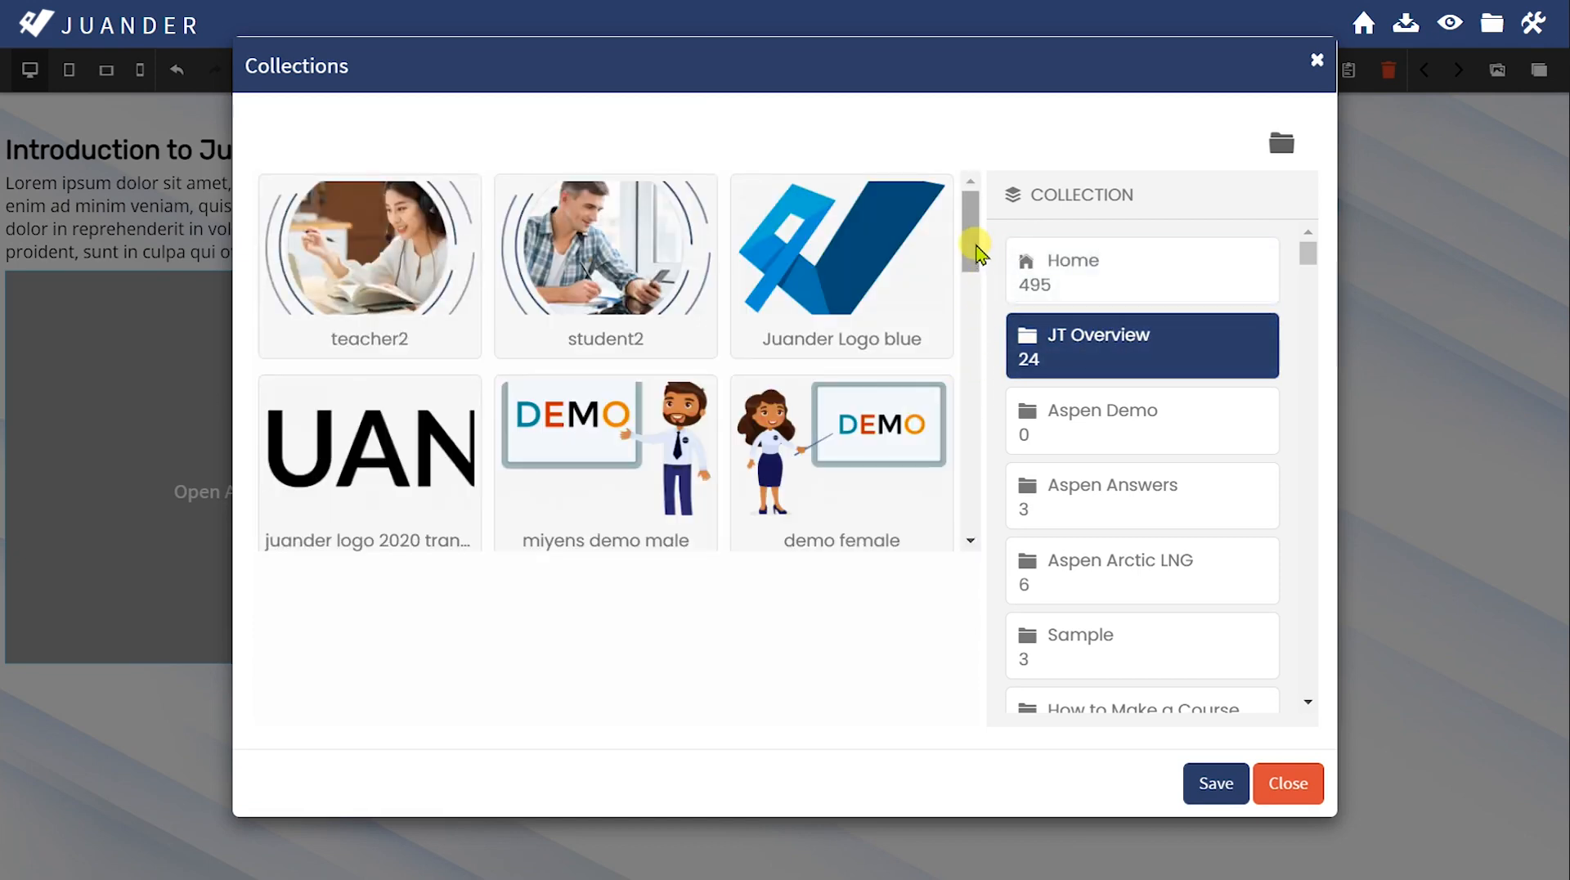
mouse_move(973, 252)
left_mouse_down()
mouse_move(978, 536)
mouse_move(974, 242)
left_mouse_up()
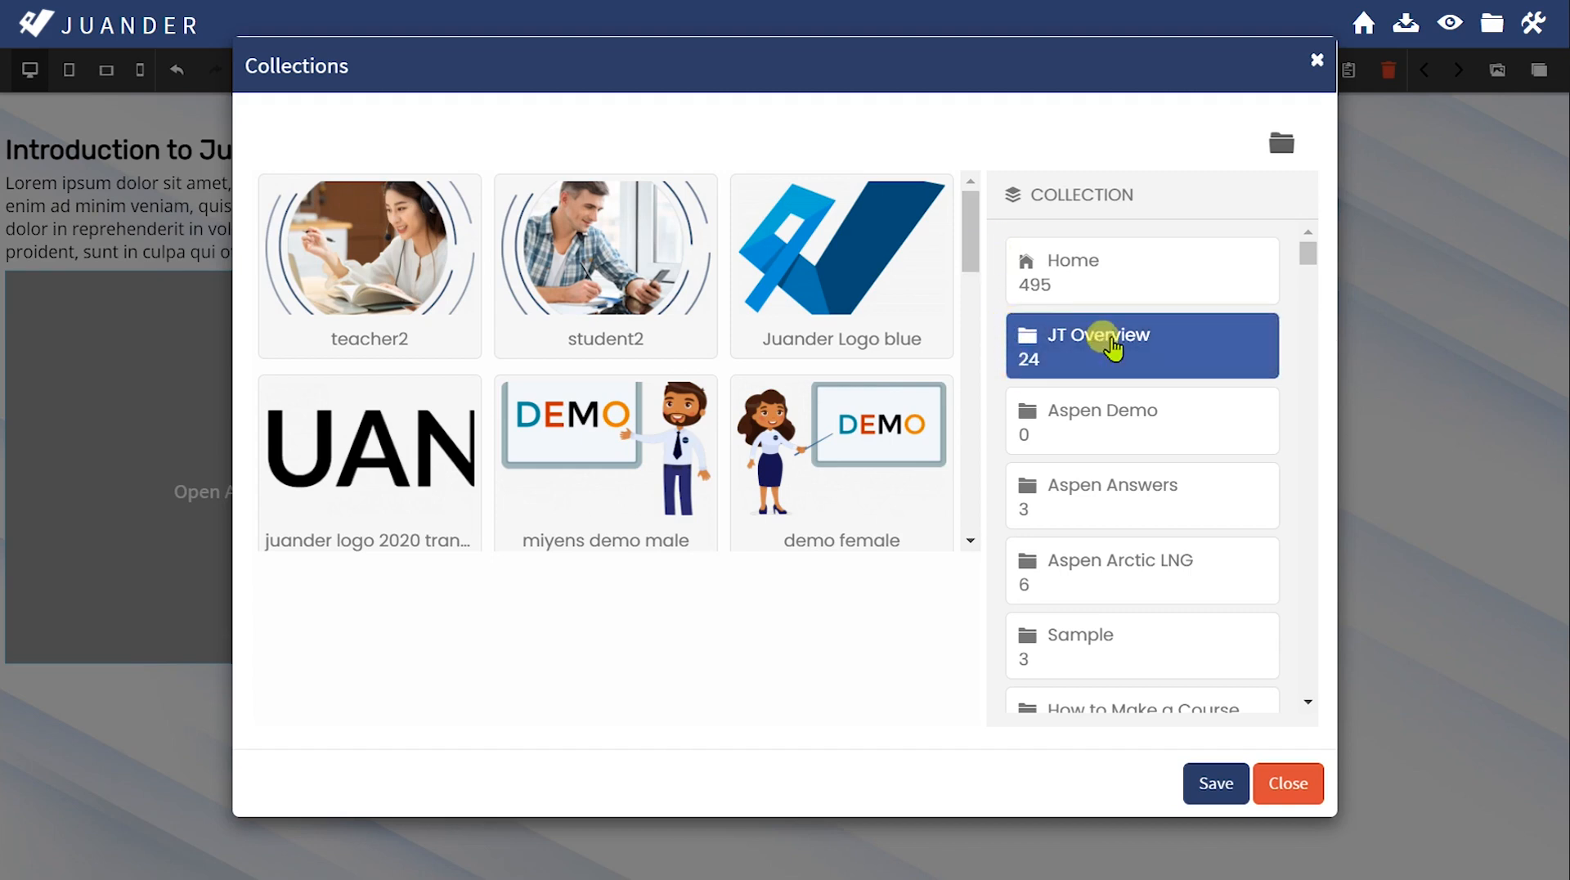
Step: Open the full asset manager and start a new asset upload with JT Overview as the destination collection
left_click(1280, 145)
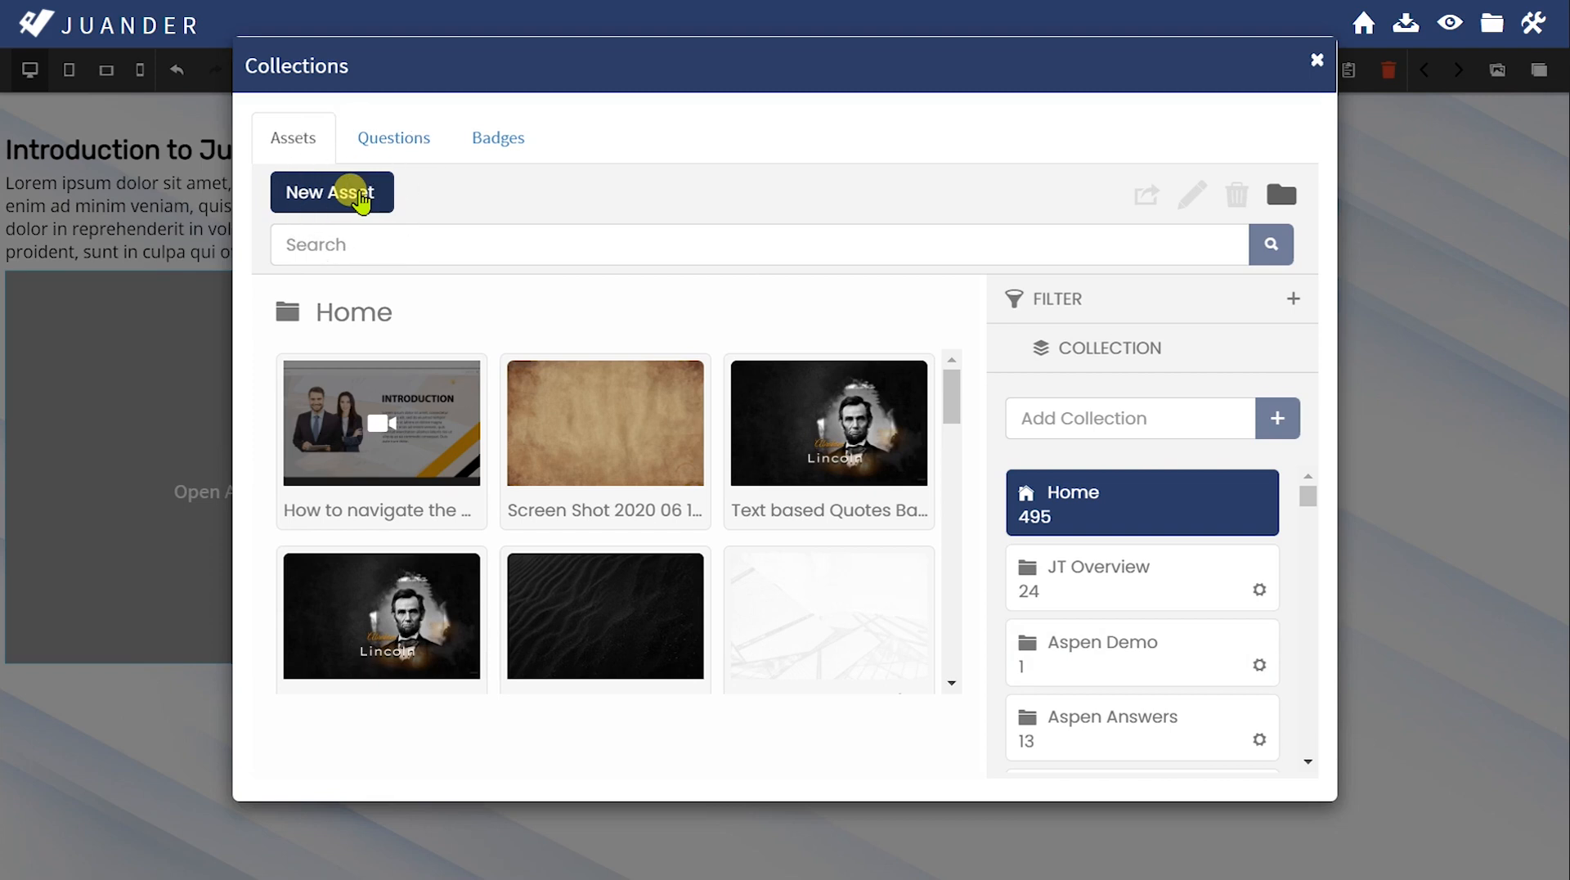
left_click(360, 196)
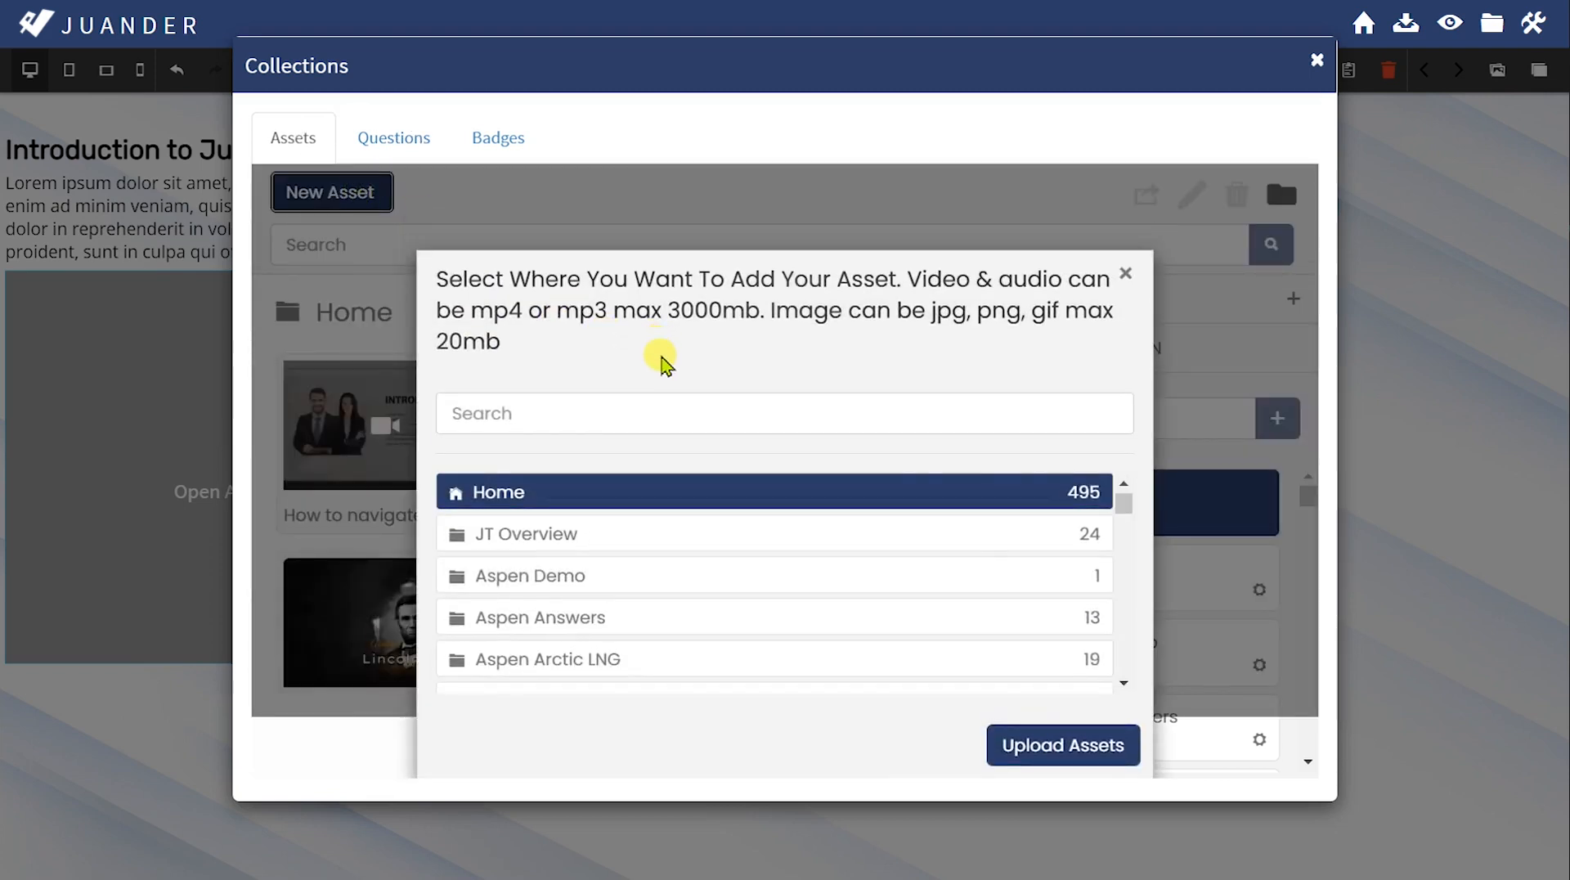
left_click(533, 537)
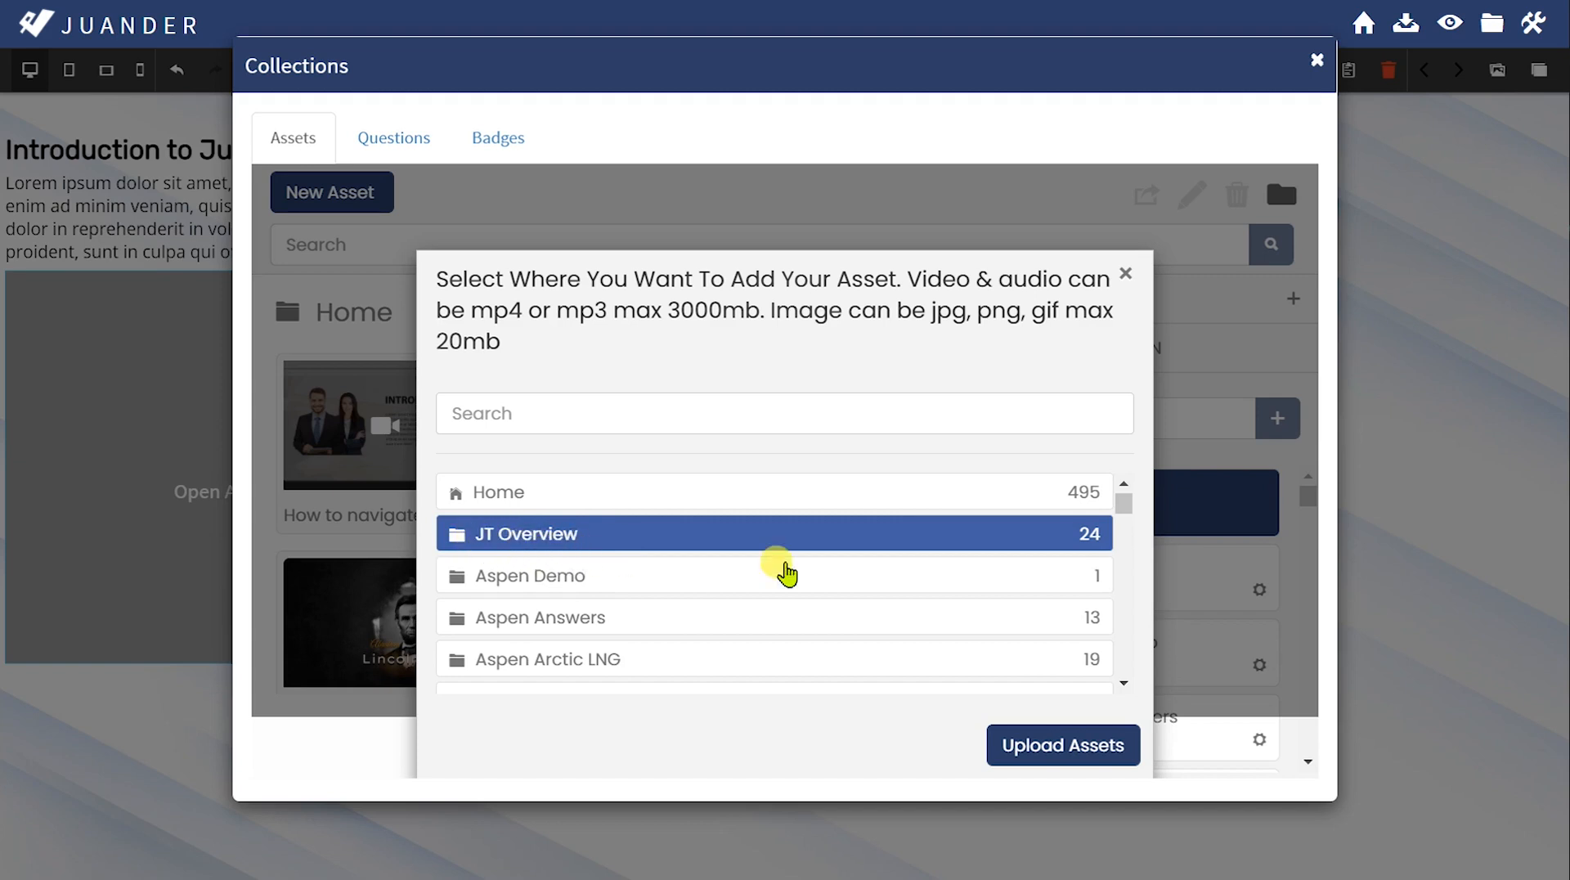
left_click(1032, 748)
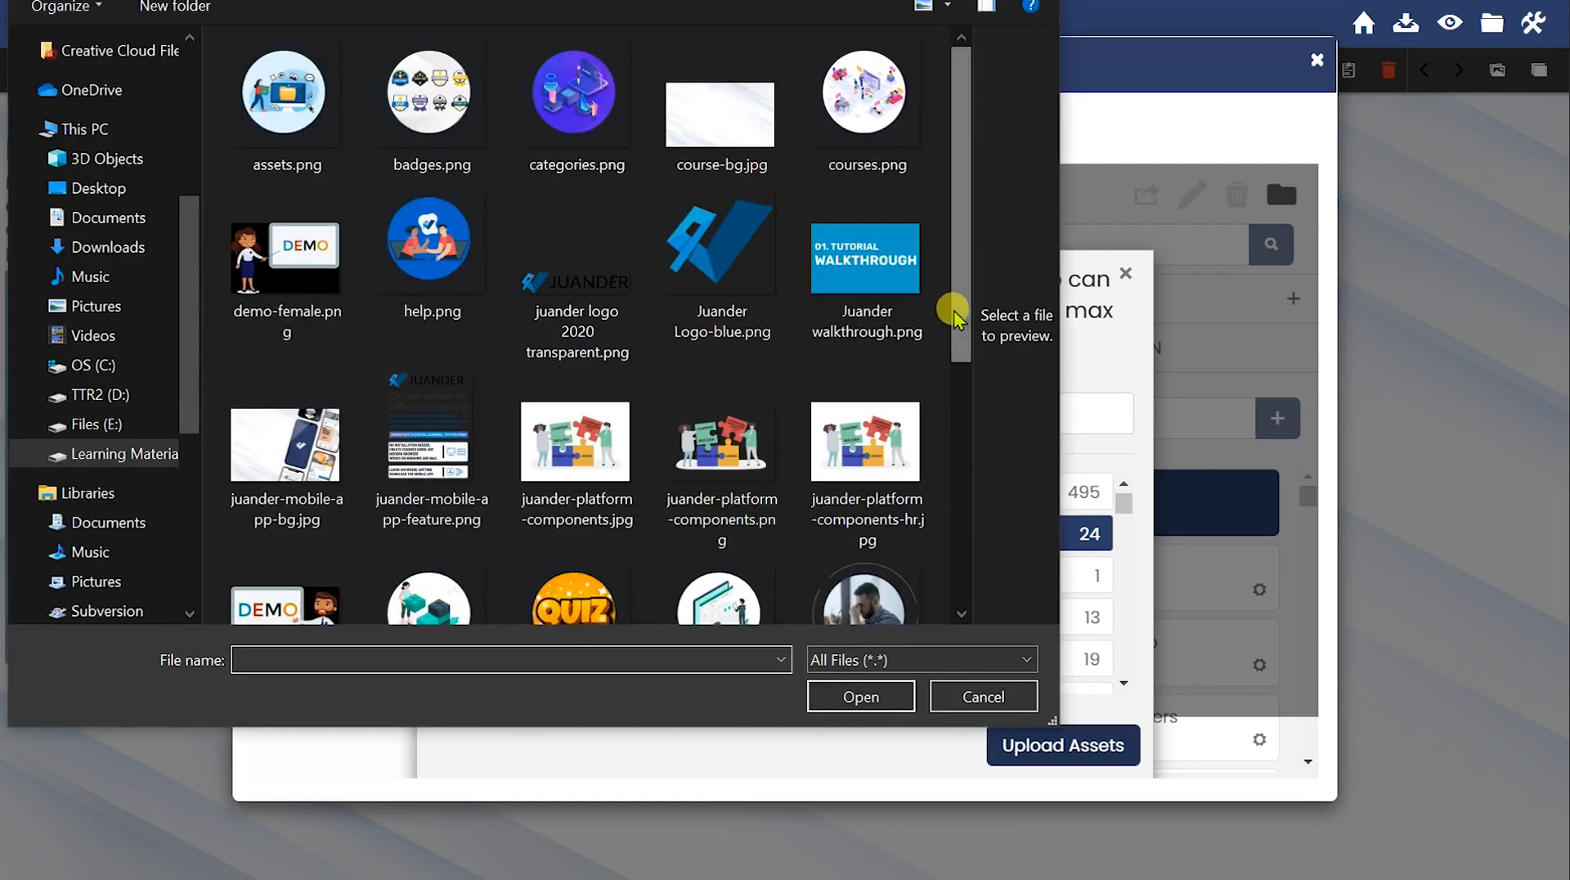
Step: Upload help.png, categories.png, courses.png and sample course tn.png from the local folder as assets
left_click_drag(959, 317, 965, 365)
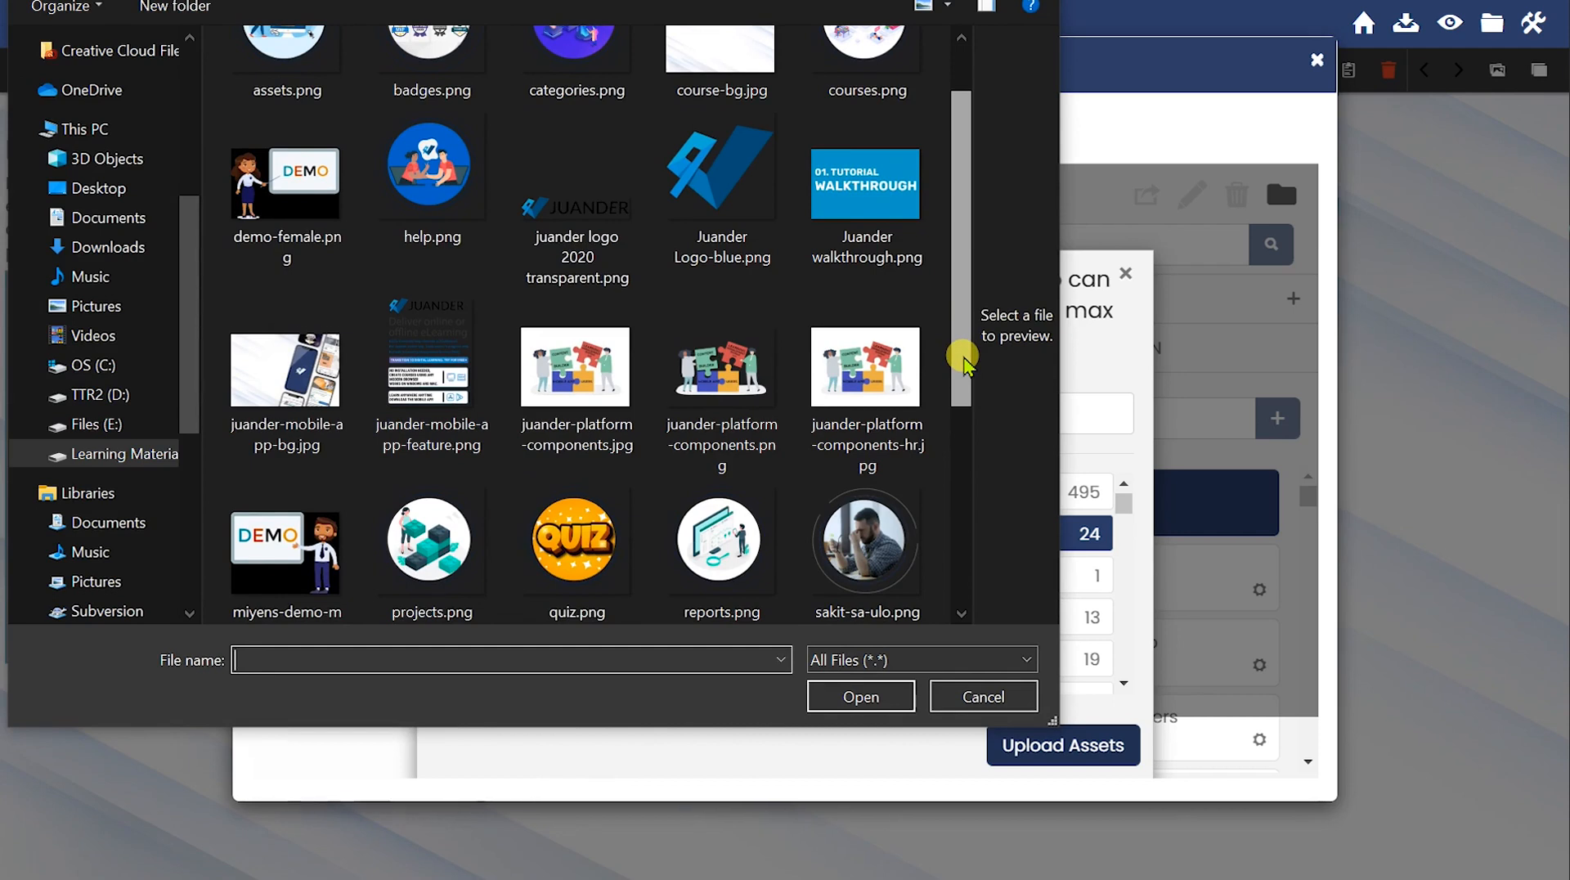
left_click_drag(963, 363, 978, 304)
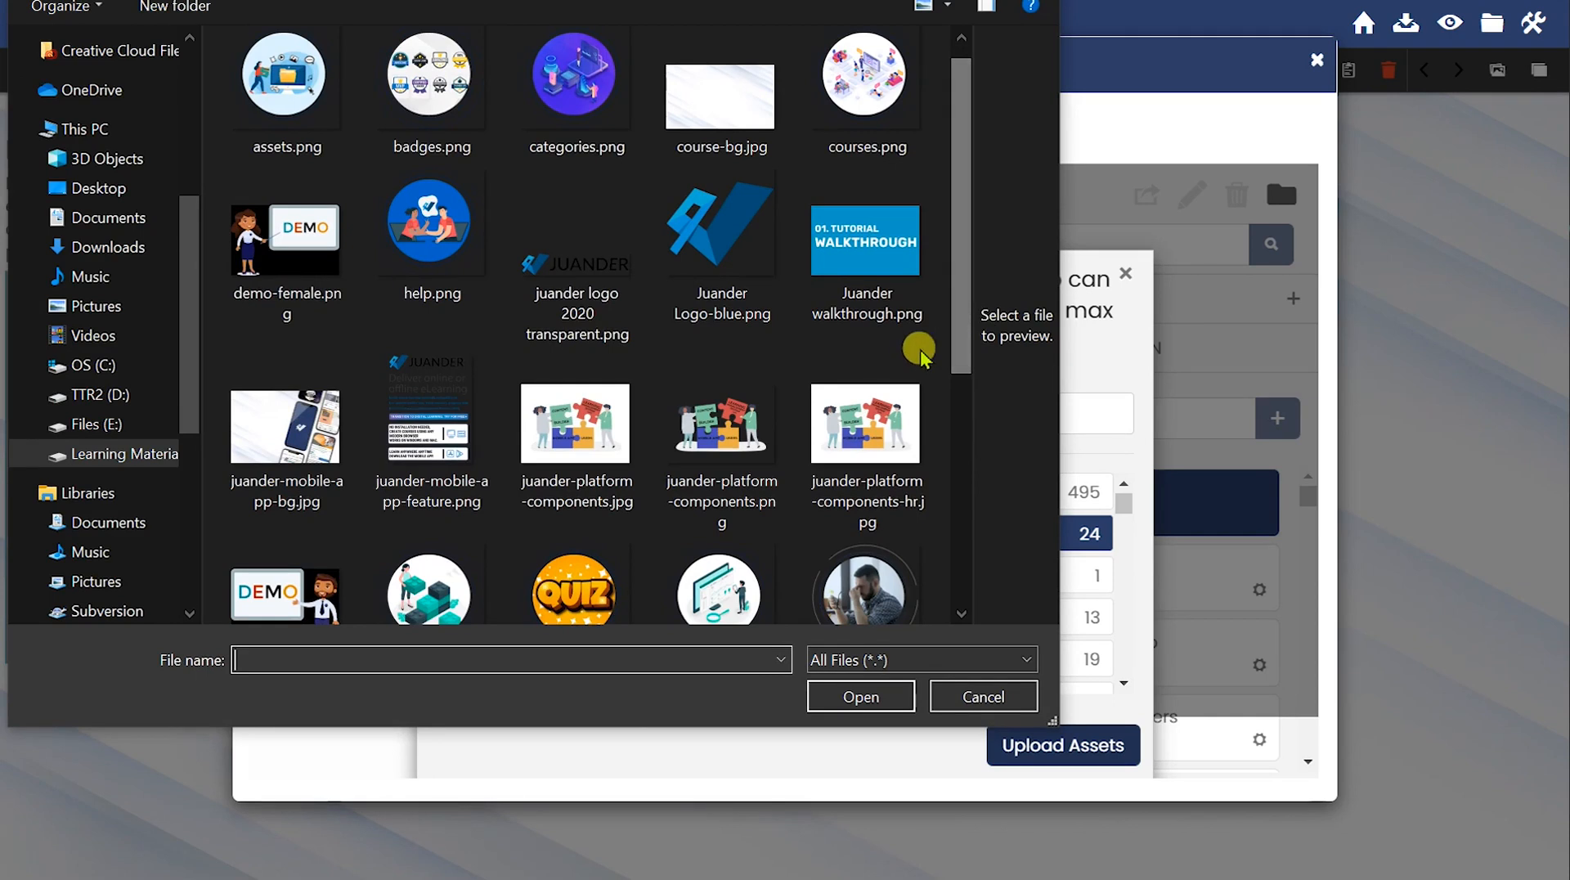
scroll(902, 385, "down", 5)
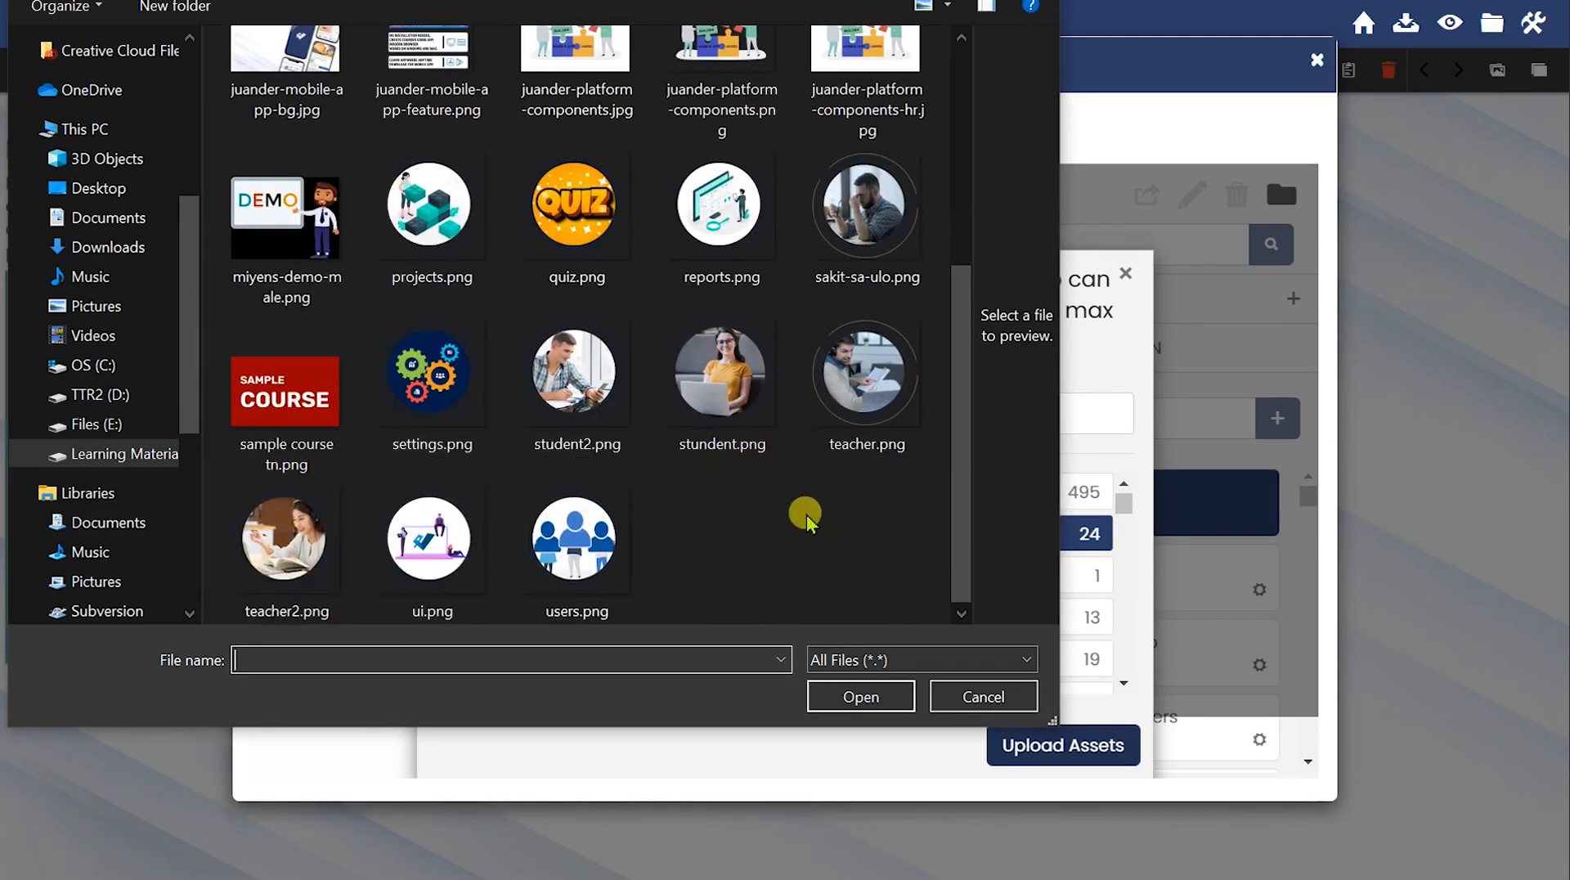
scroll(612, 454, "up", 5)
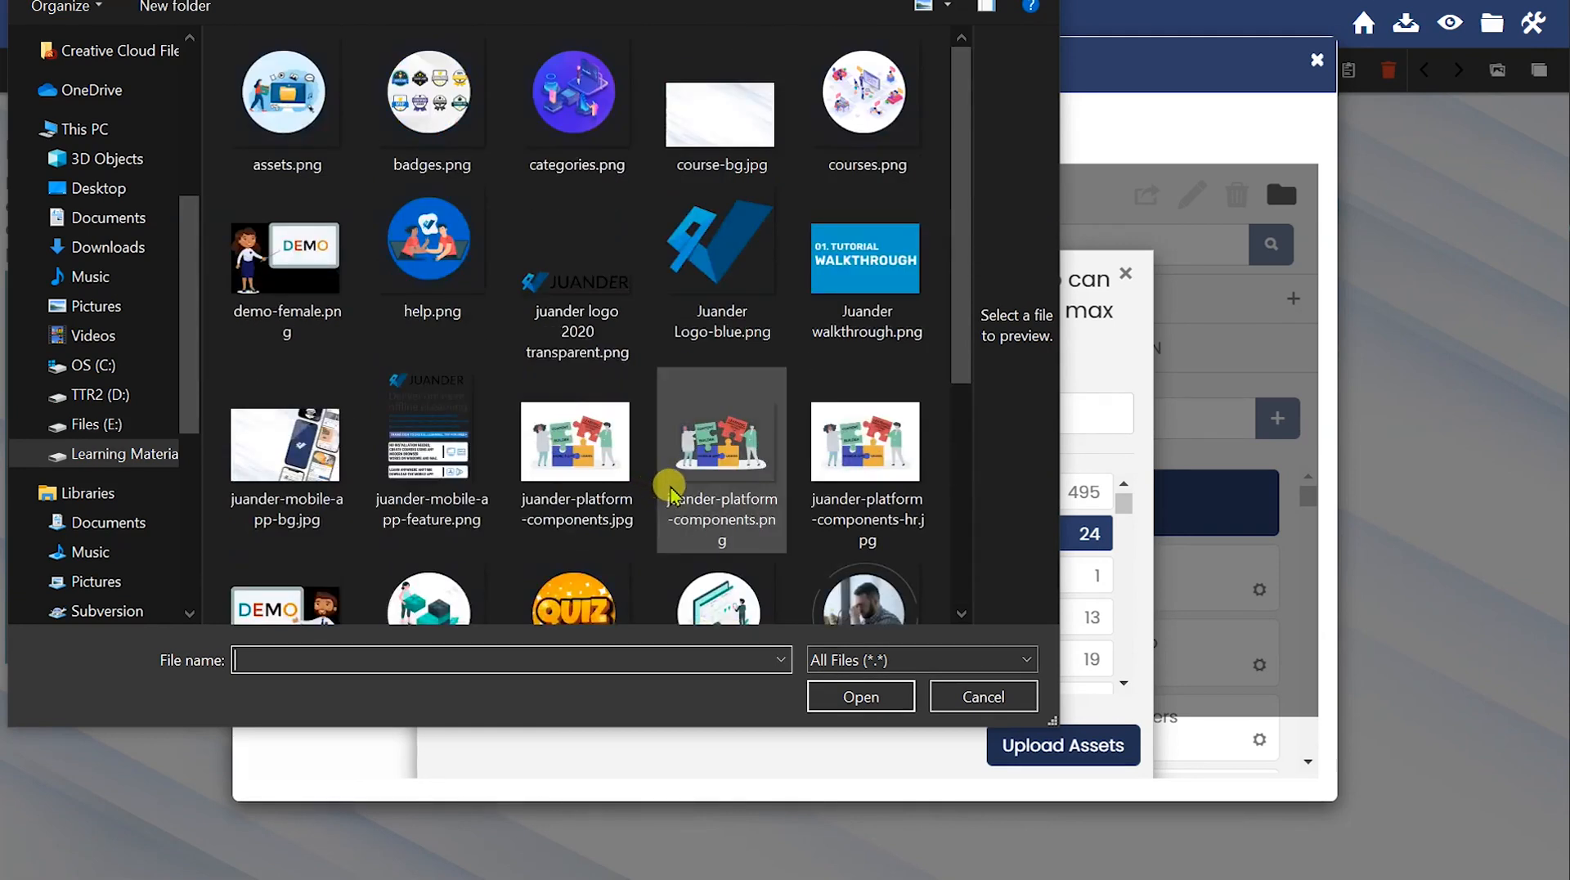
left_click(448, 272)
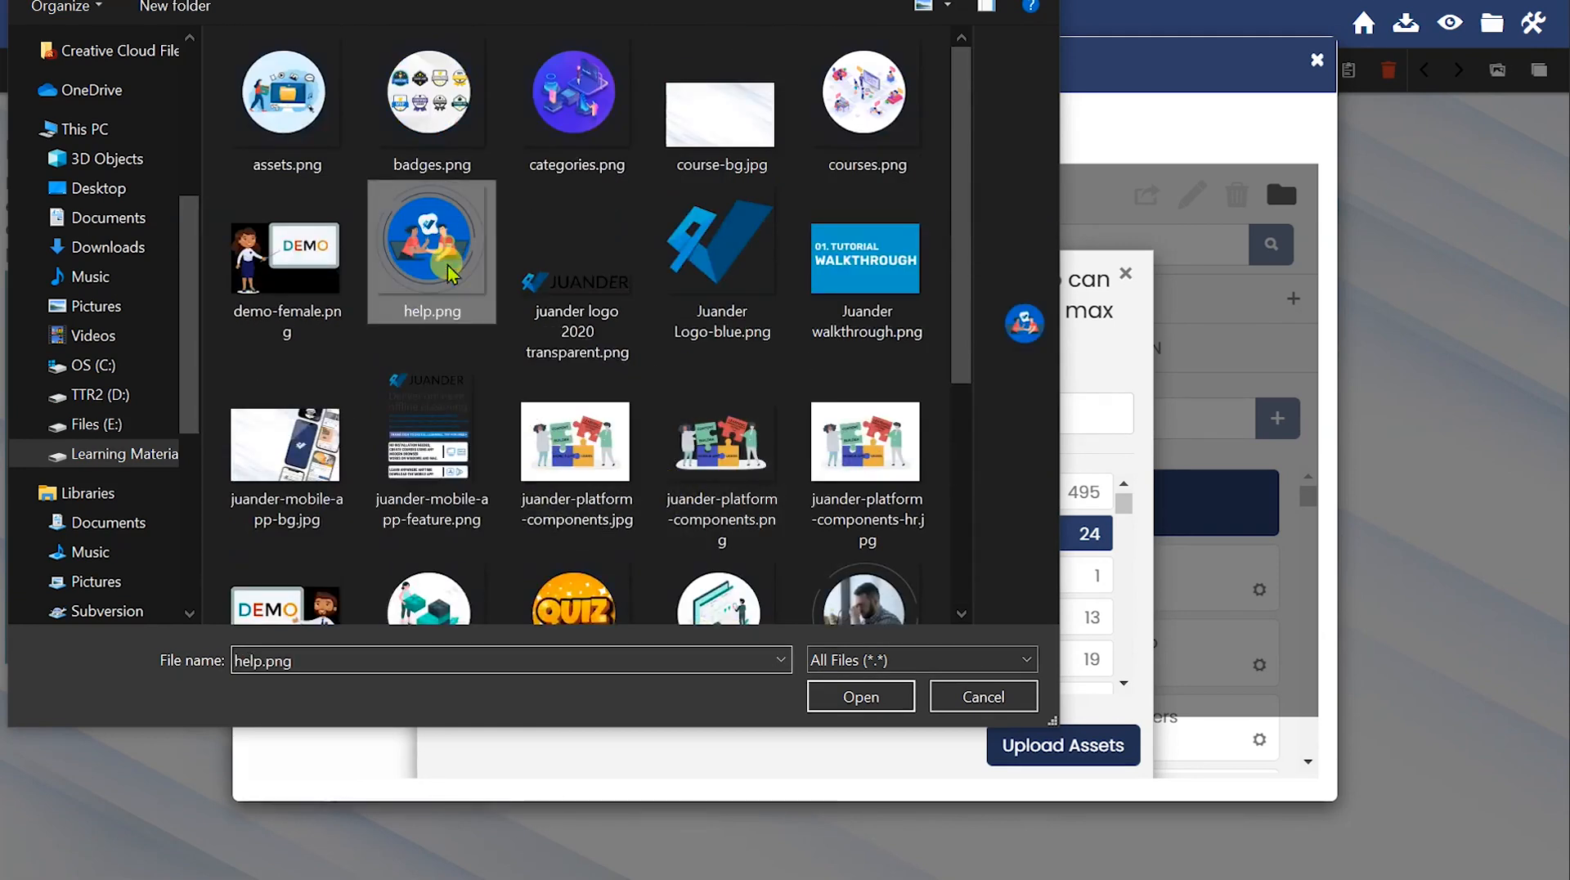
left_click(593, 123, "ctrl")
left_click(852, 123, "ctrl")
scroll(613, 491, "down", 5)
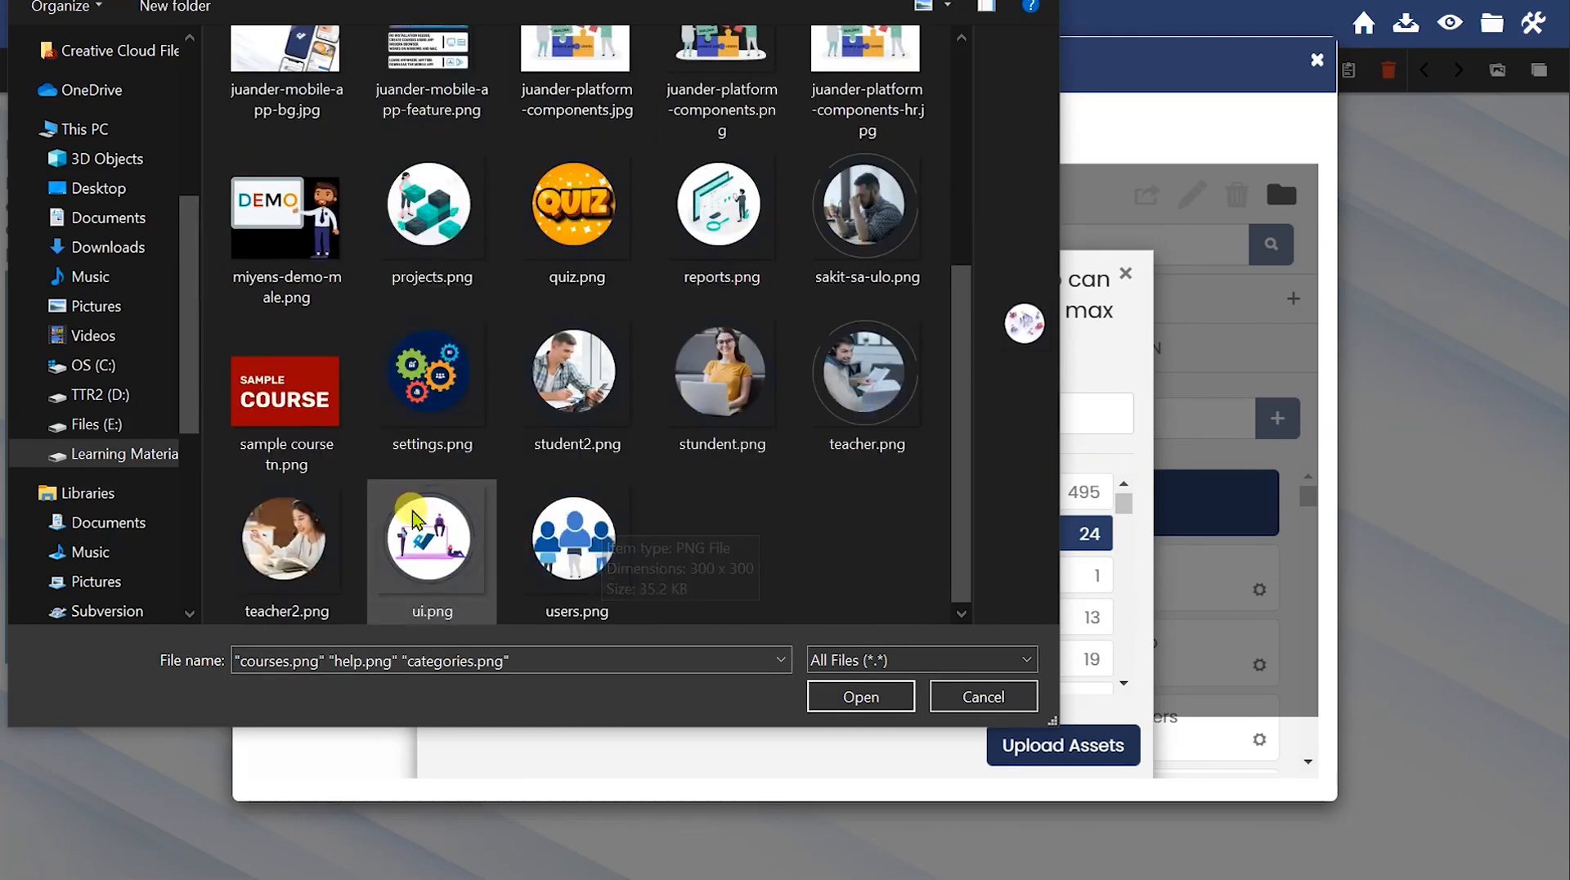
left_click(307, 410, "ctrl")
left_click(875, 696)
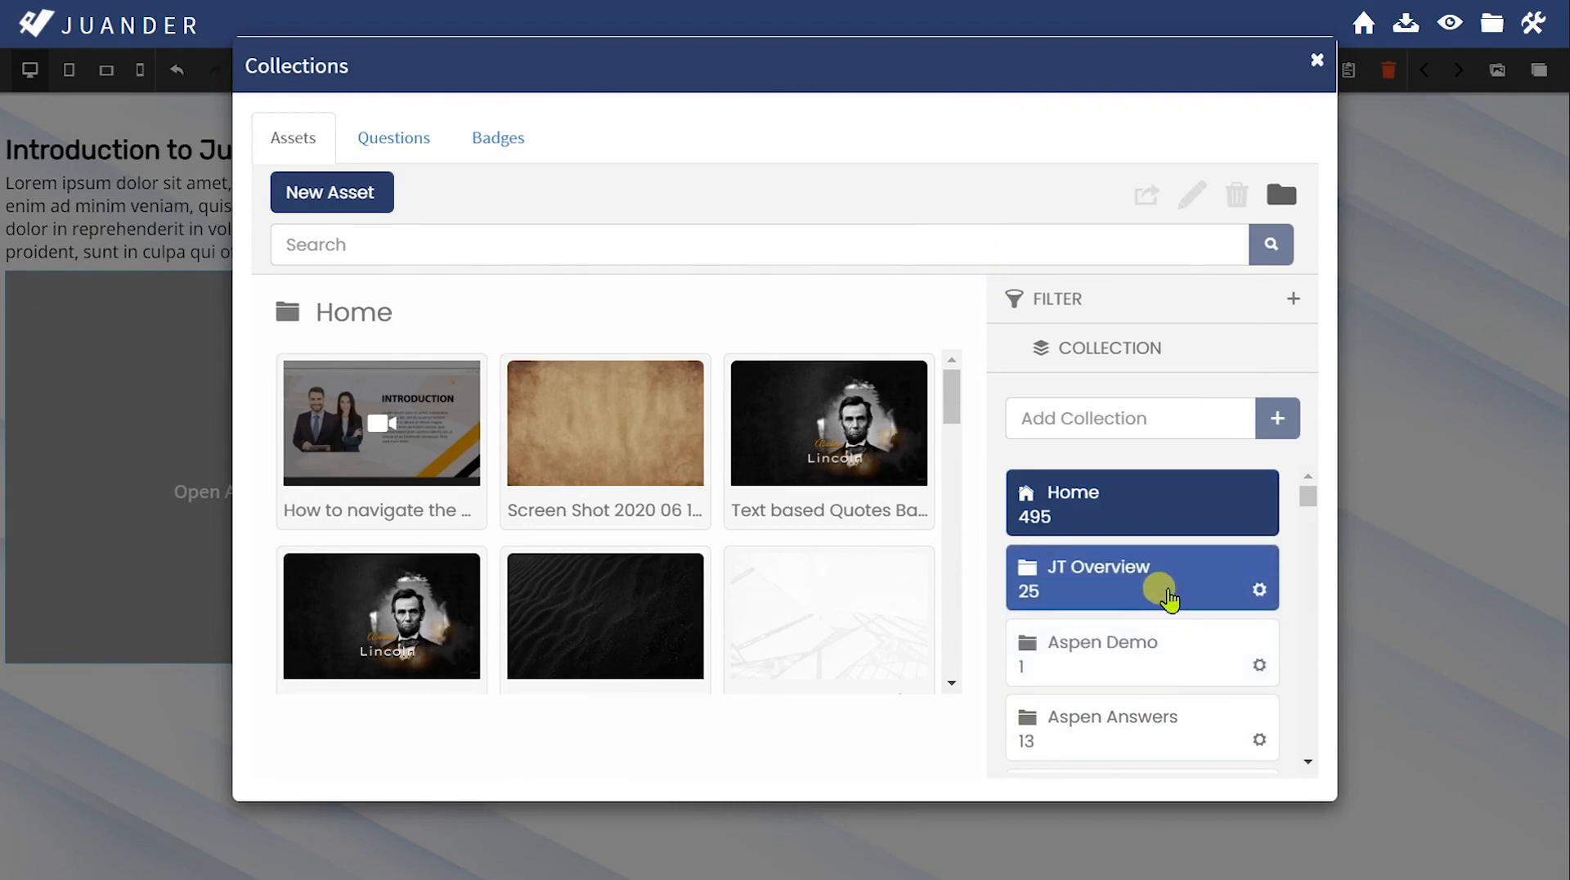
Step: View the JT Overview collection, close the asset manager, and move the image placeholder slightly lower beneath the paragraph
left_click(1169, 599)
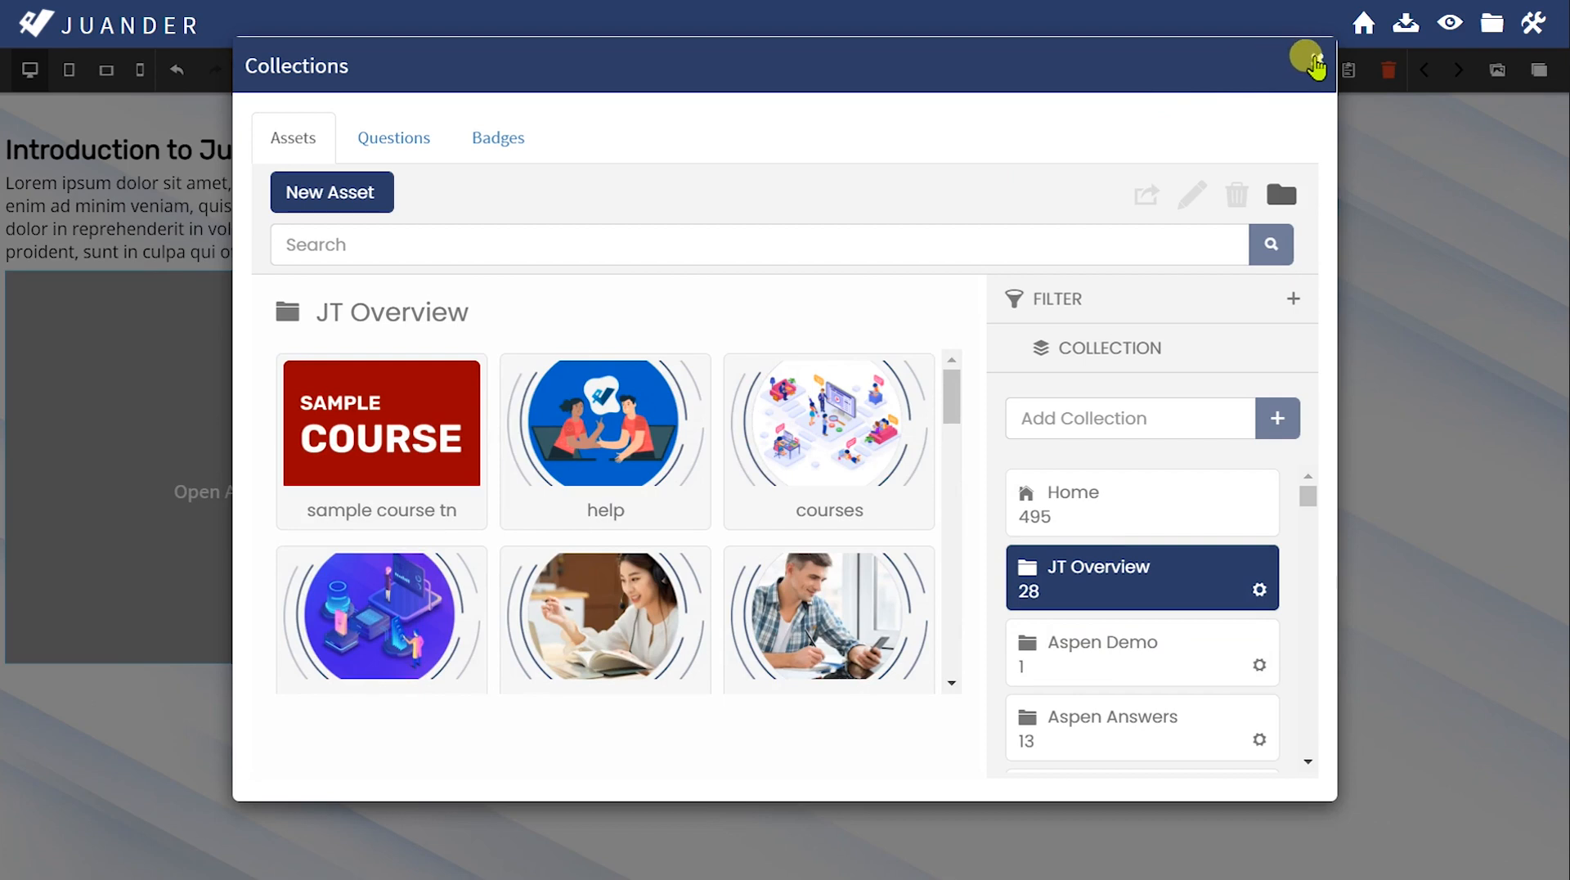
left_click(1313, 63)
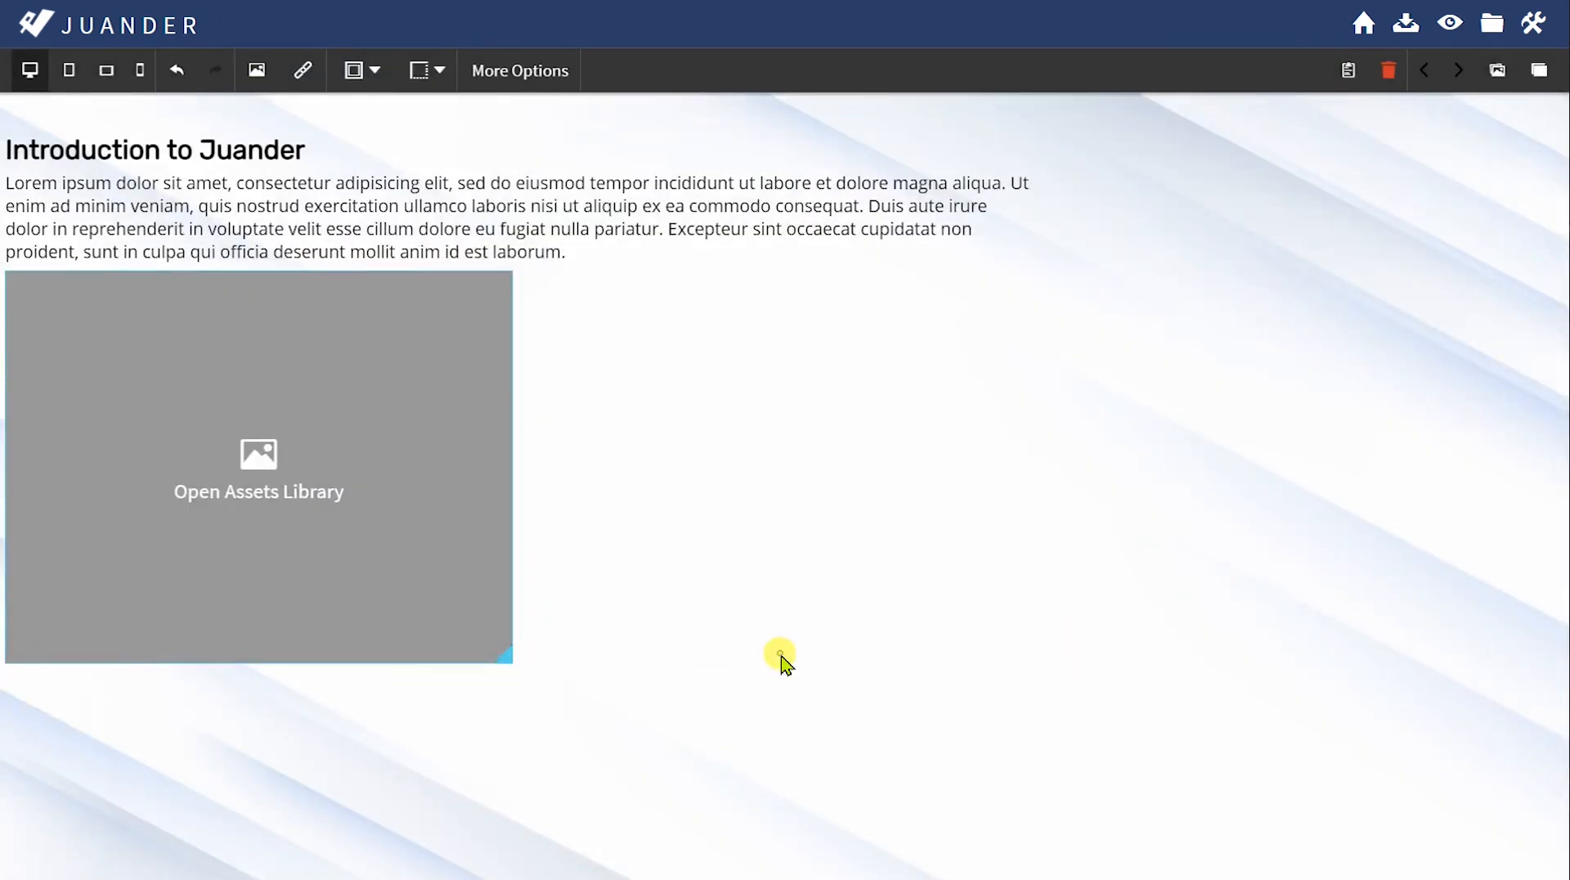
left_click_drag(459, 505, 464, 543)
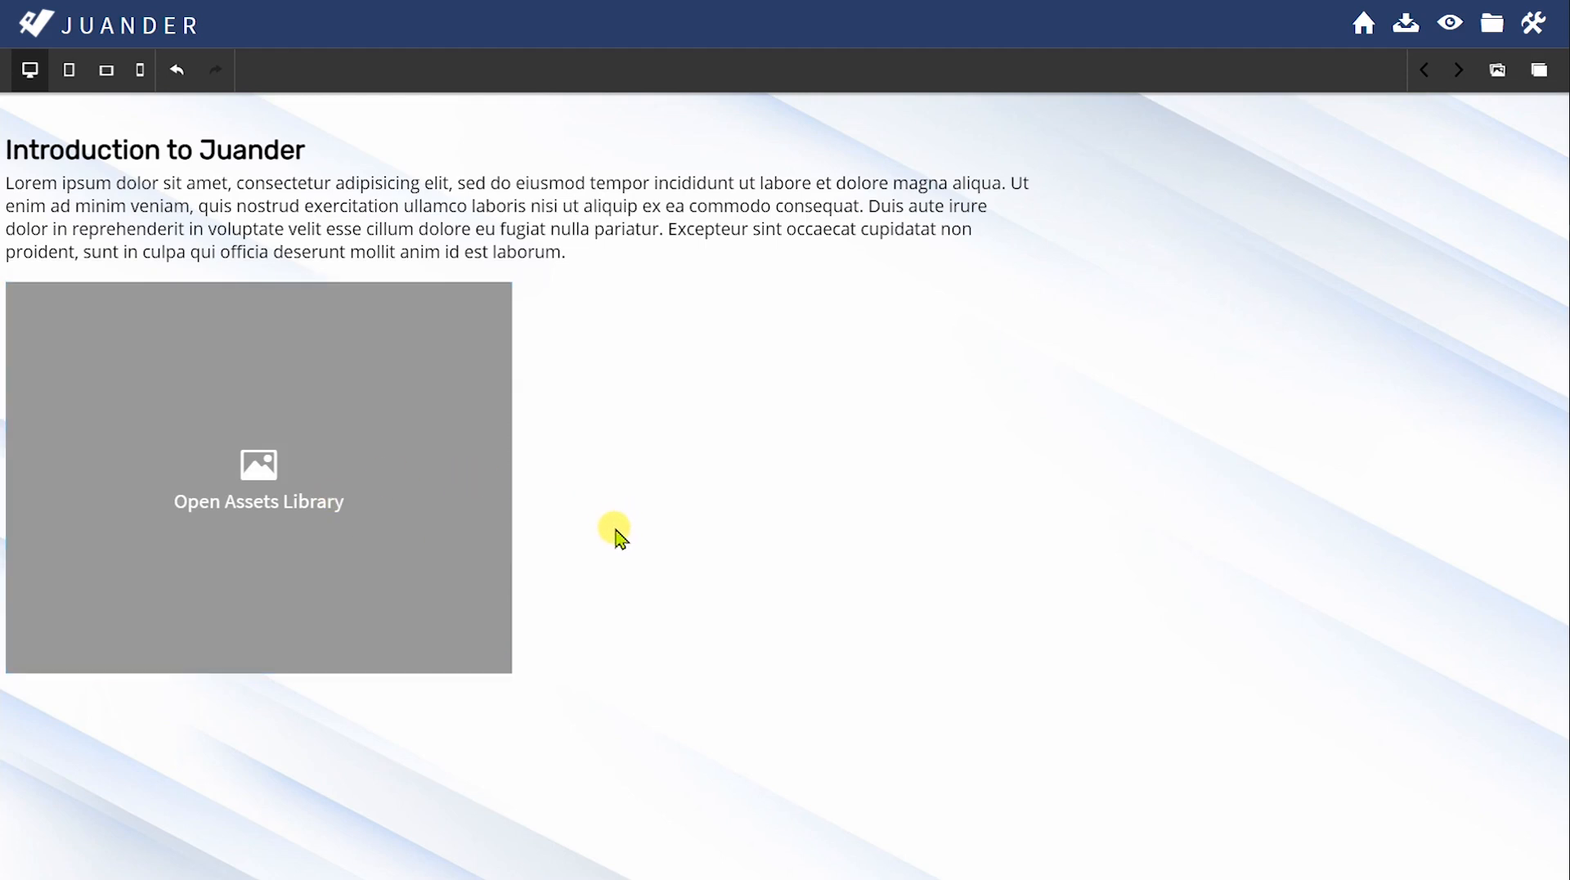
left_click(426, 533)
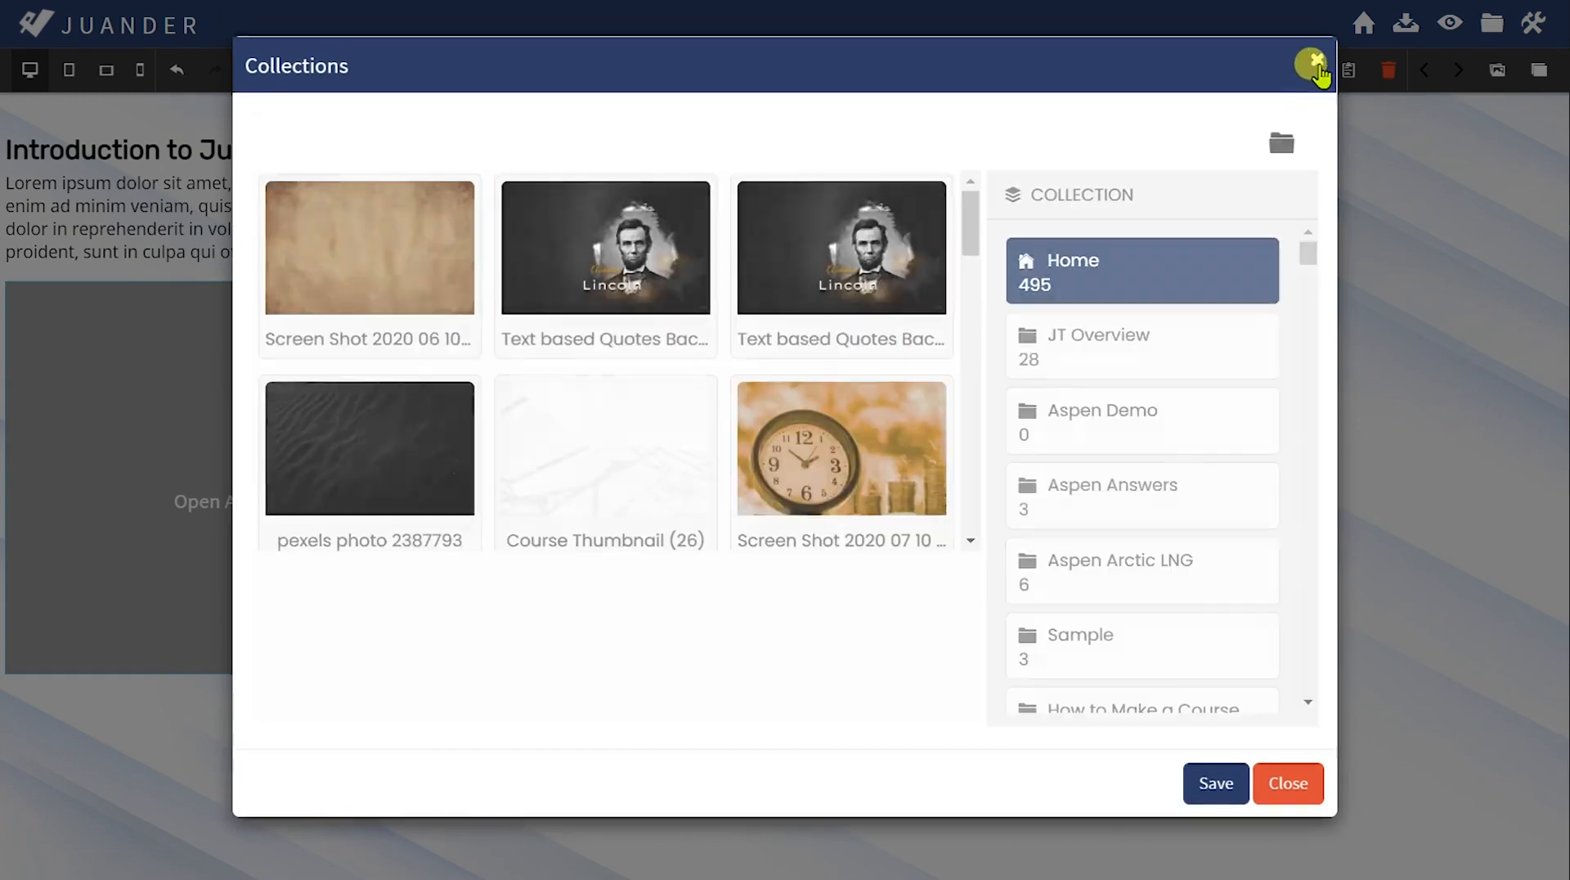
left_click(1314, 62)
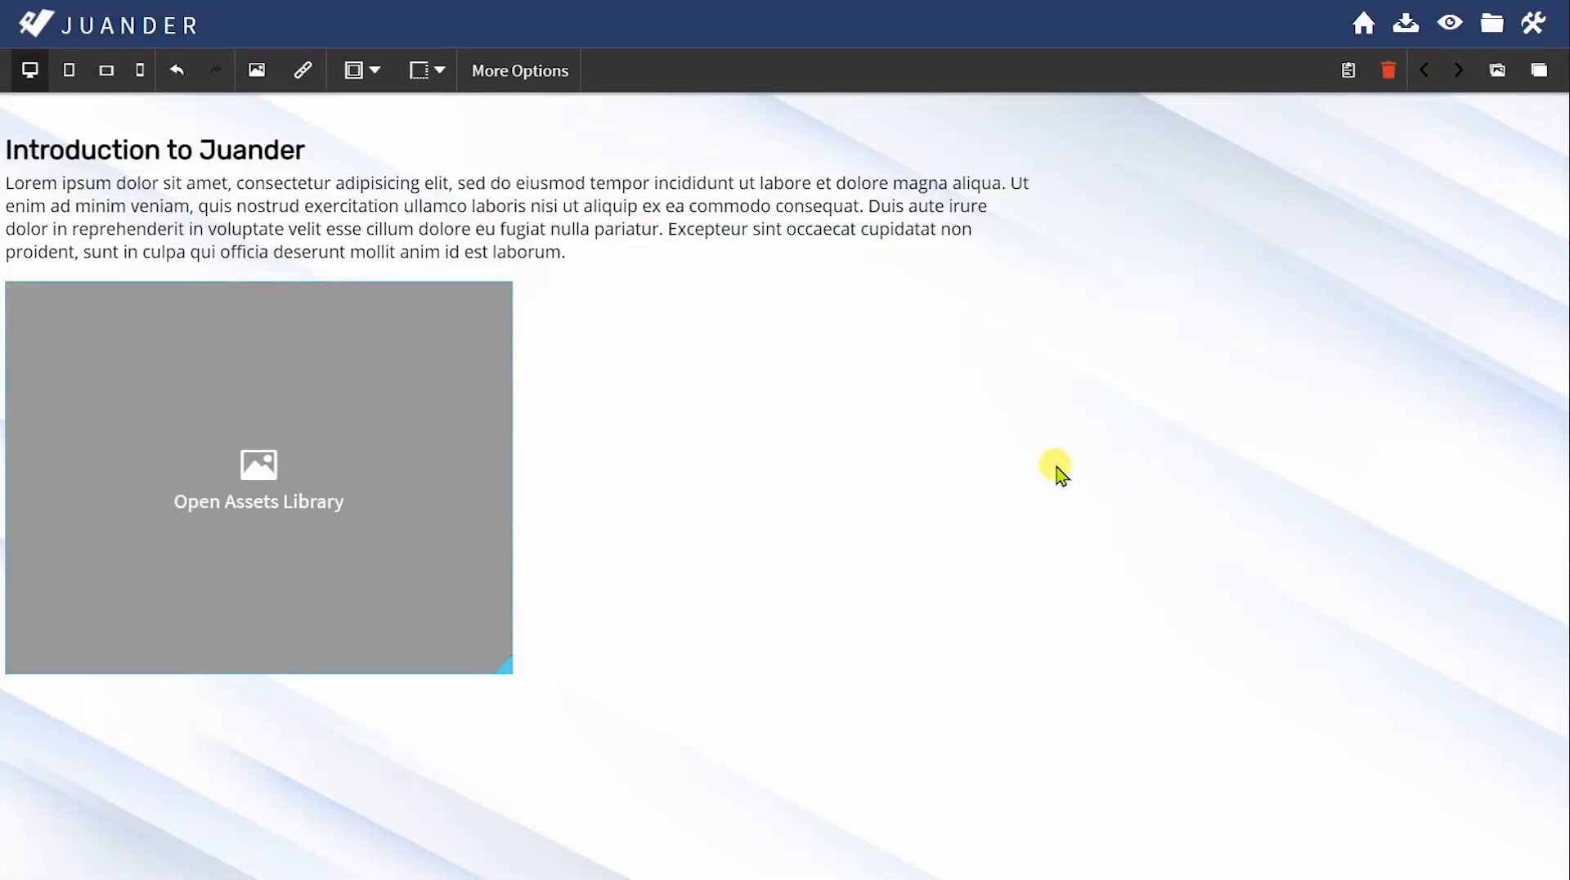
left_click(652, 423)
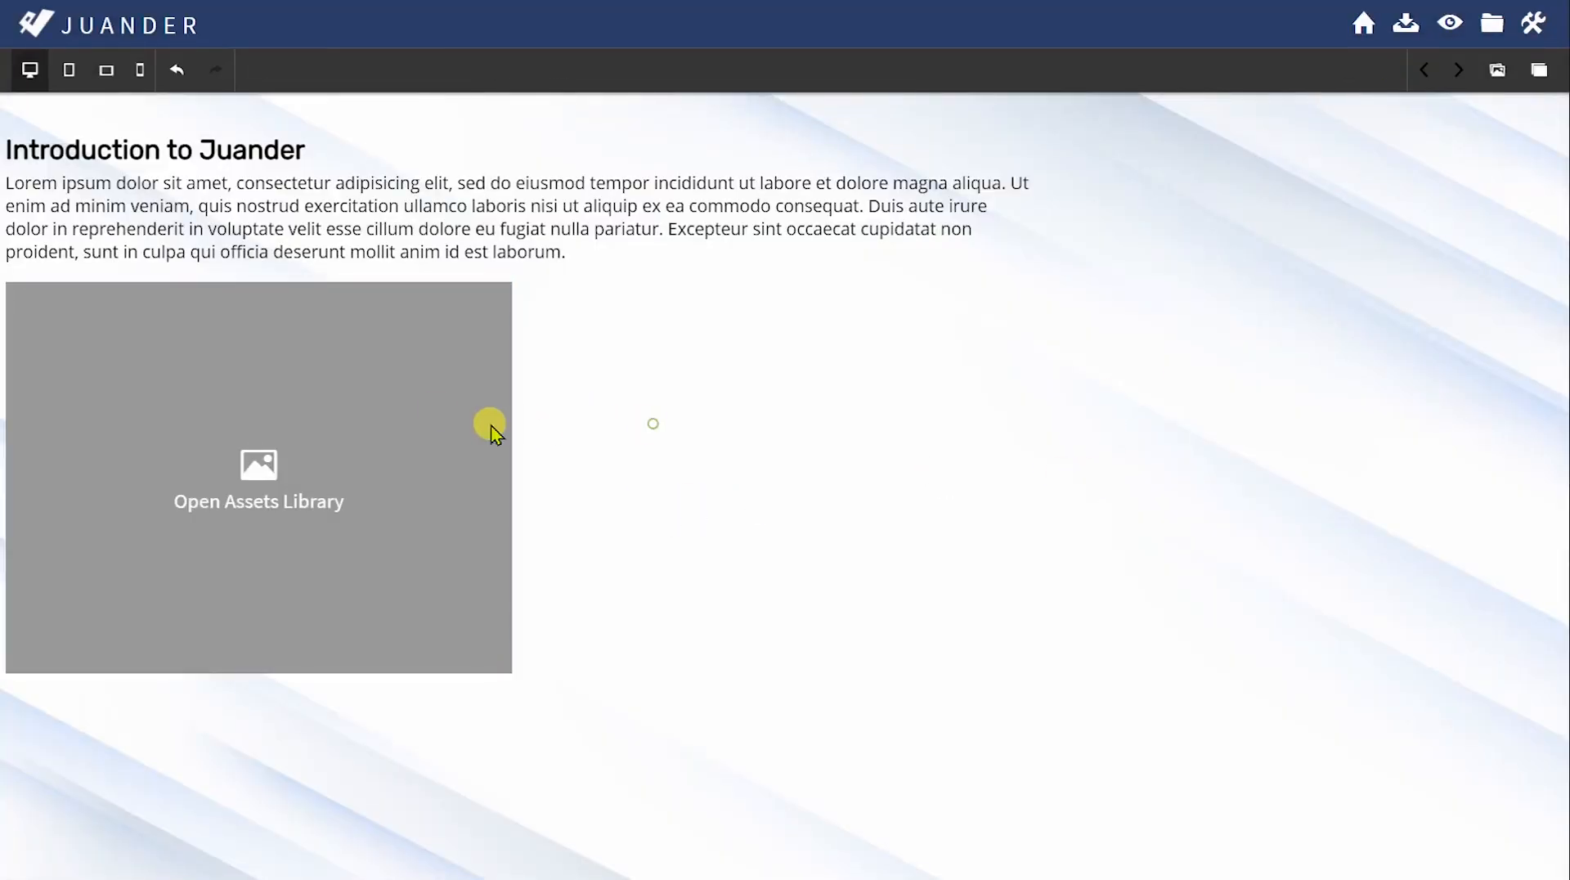
left_click(446, 424)
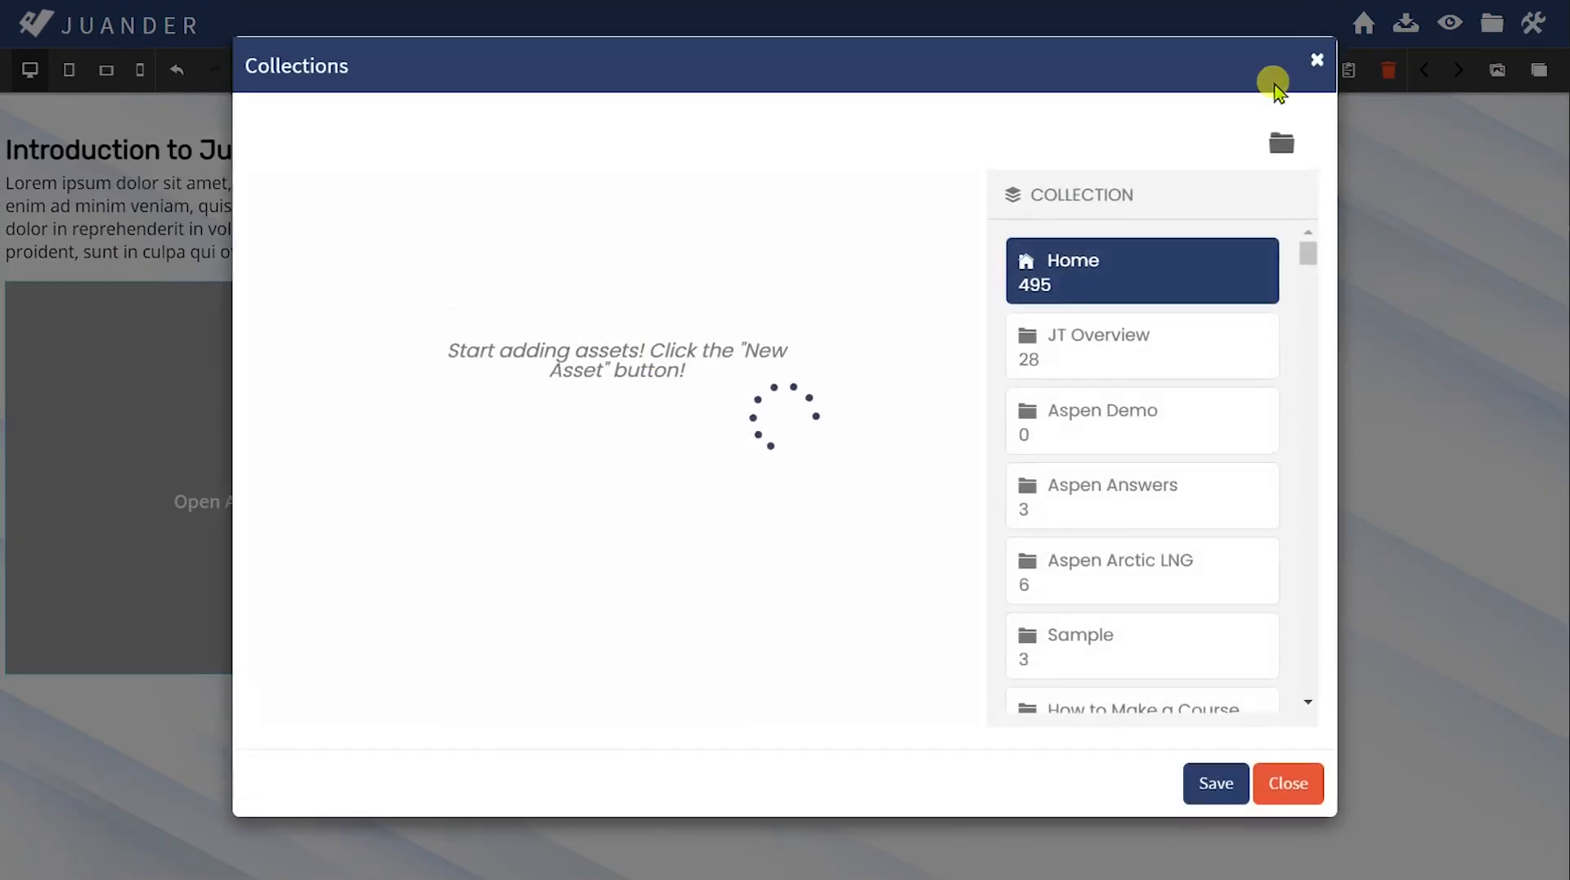
left_click(1311, 62)
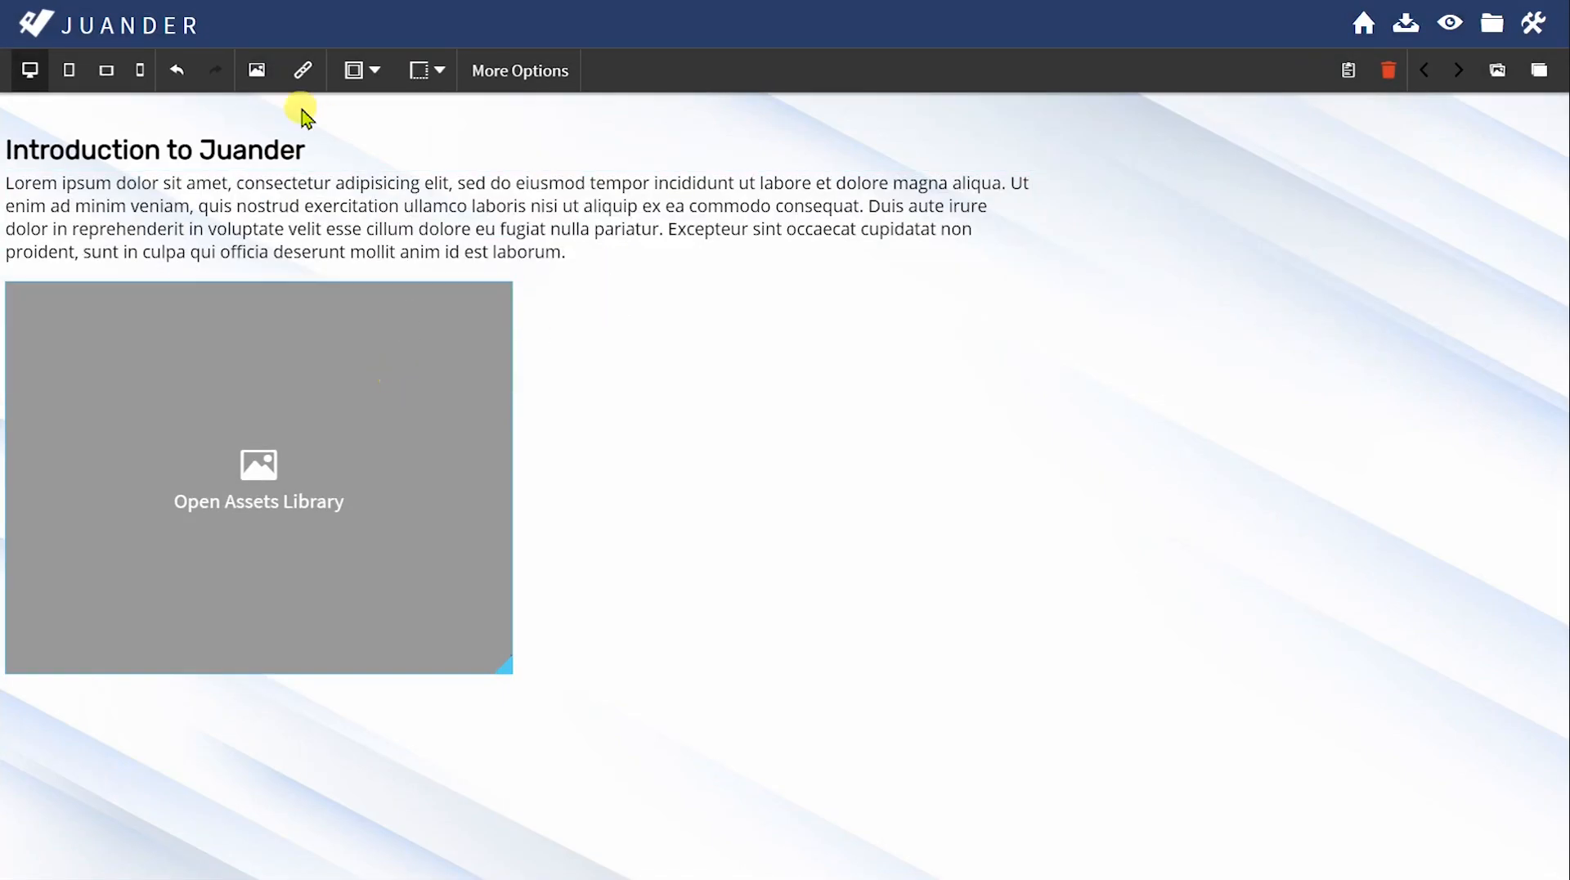
Step: Fill the image placeholder with the "juander logo 2020 tran..." asset from the JT Overview collection
left_click(256, 71)
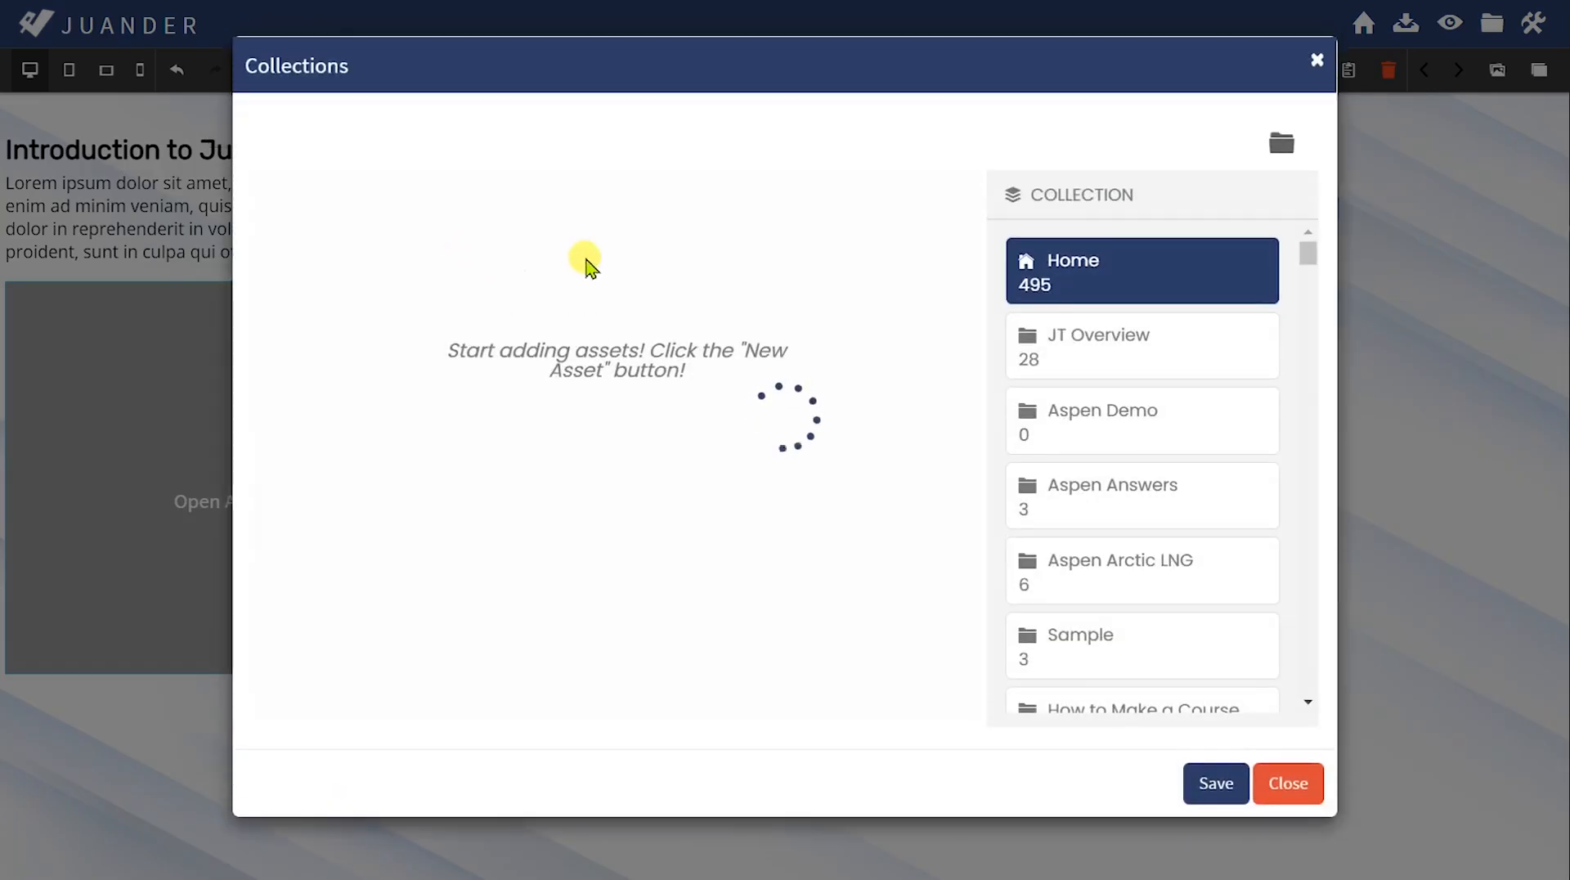
left_click(1100, 352)
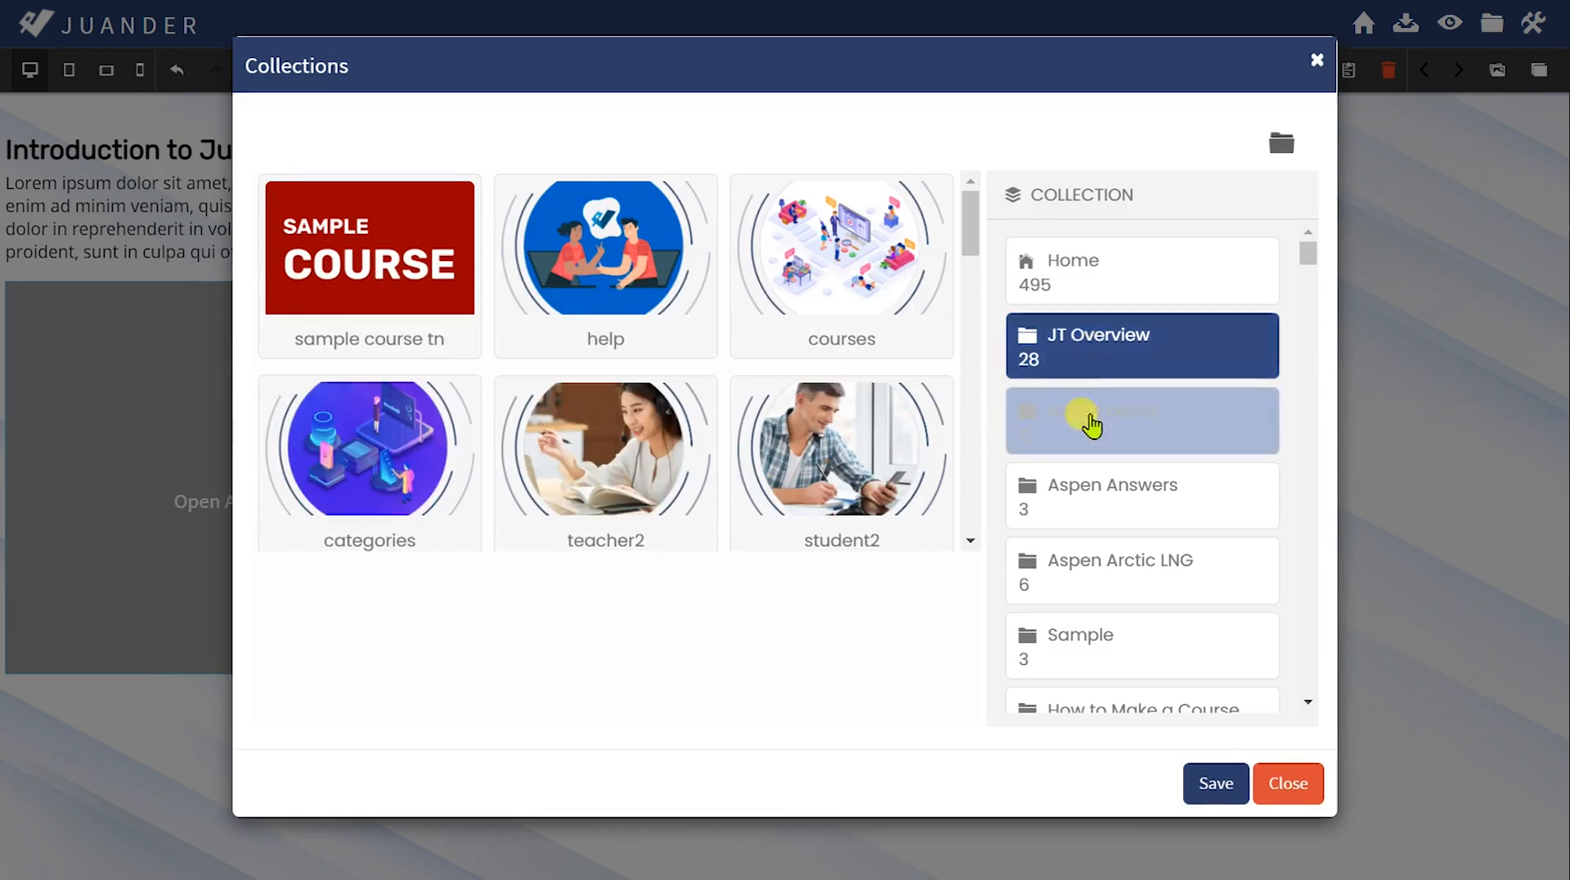
left_click(1109, 426)
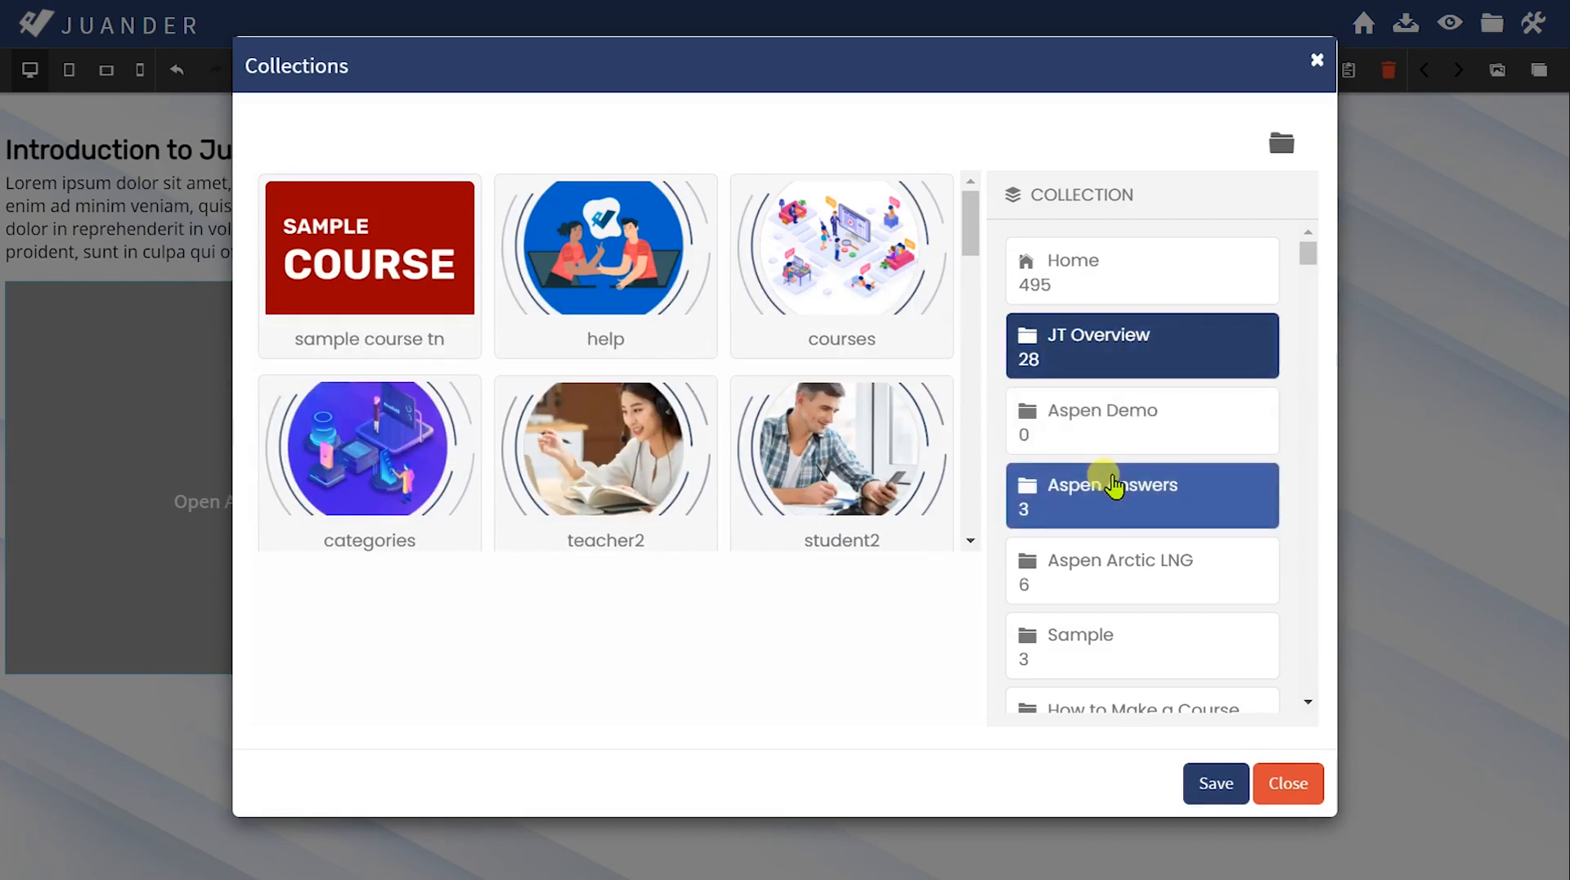
left_click_drag(974, 234, 971, 270)
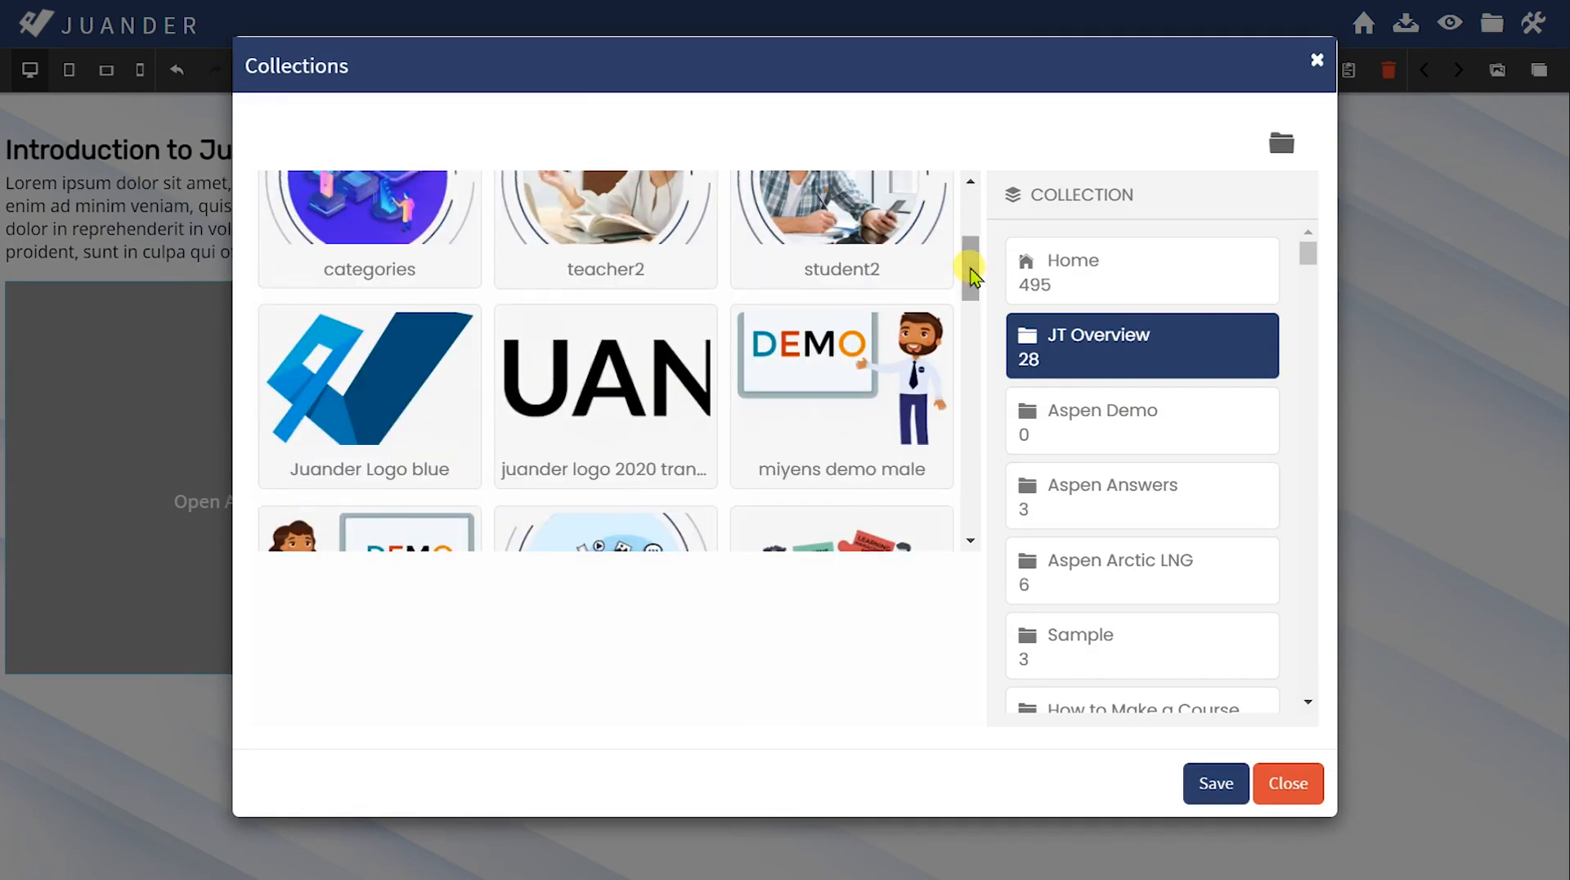
left_click(646, 401)
left_click(1208, 782)
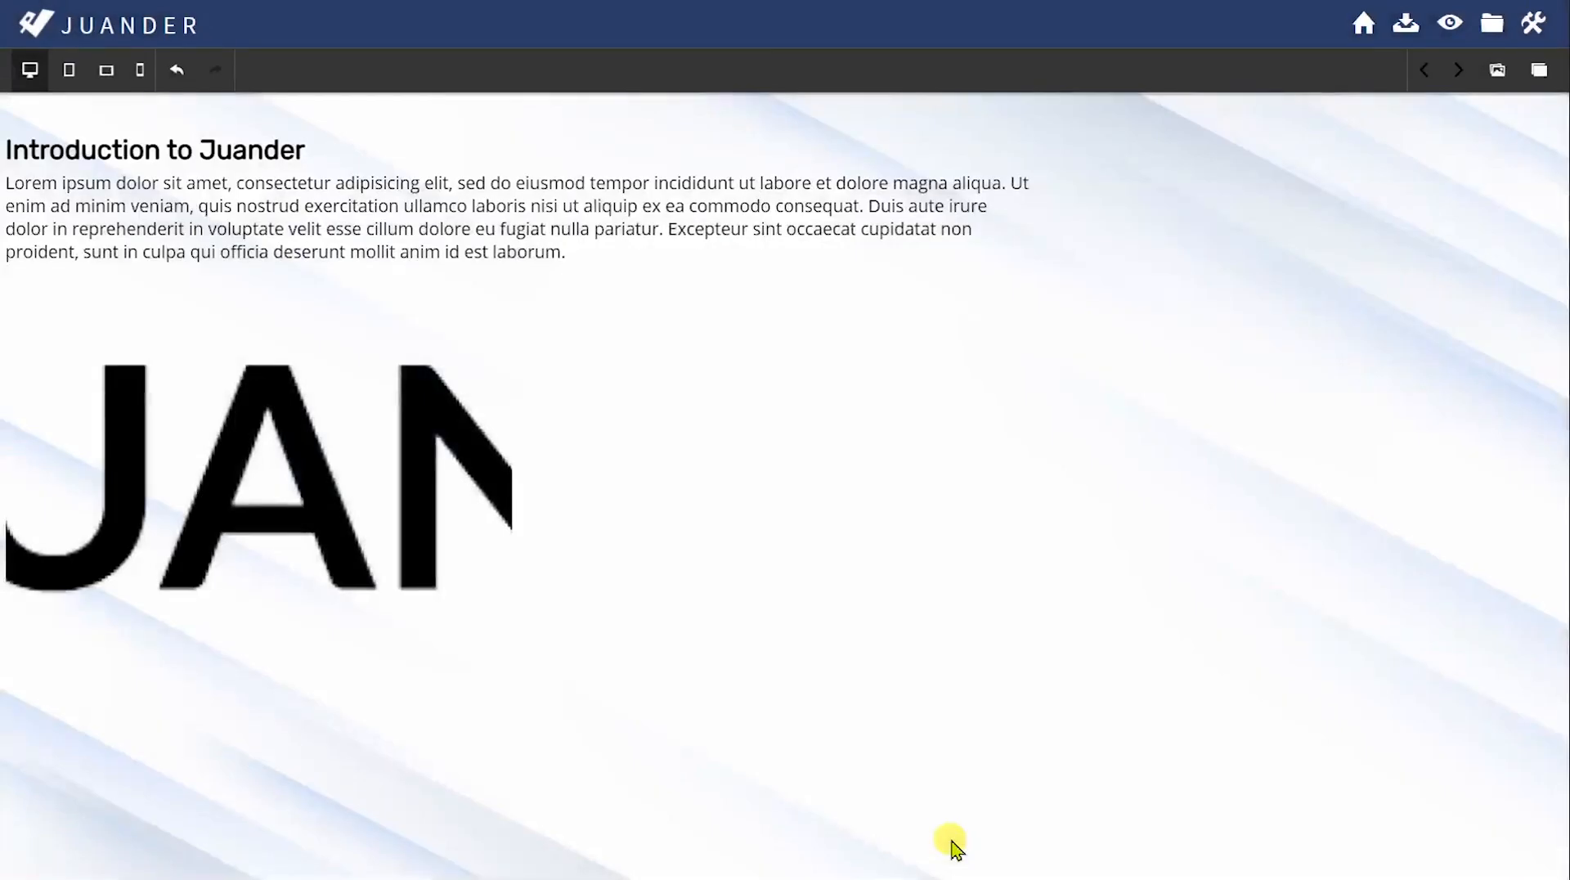
Step: Resize the logo image's frame to be wider than the paragraph above it and lower in height
left_click(431, 543)
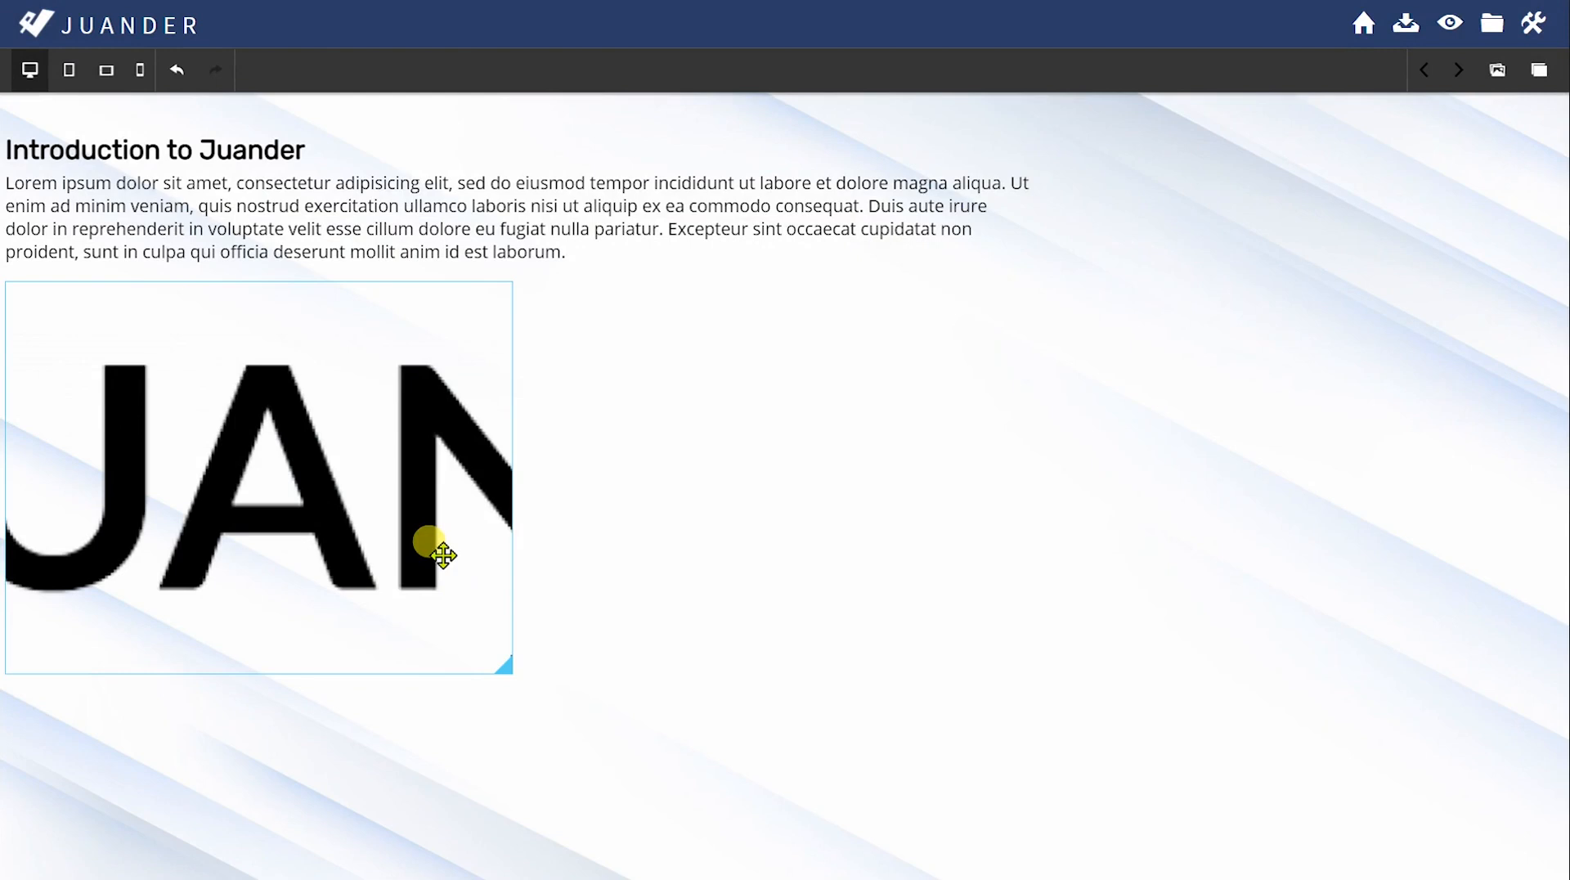
left_click_drag(500, 664, 1214, 525)
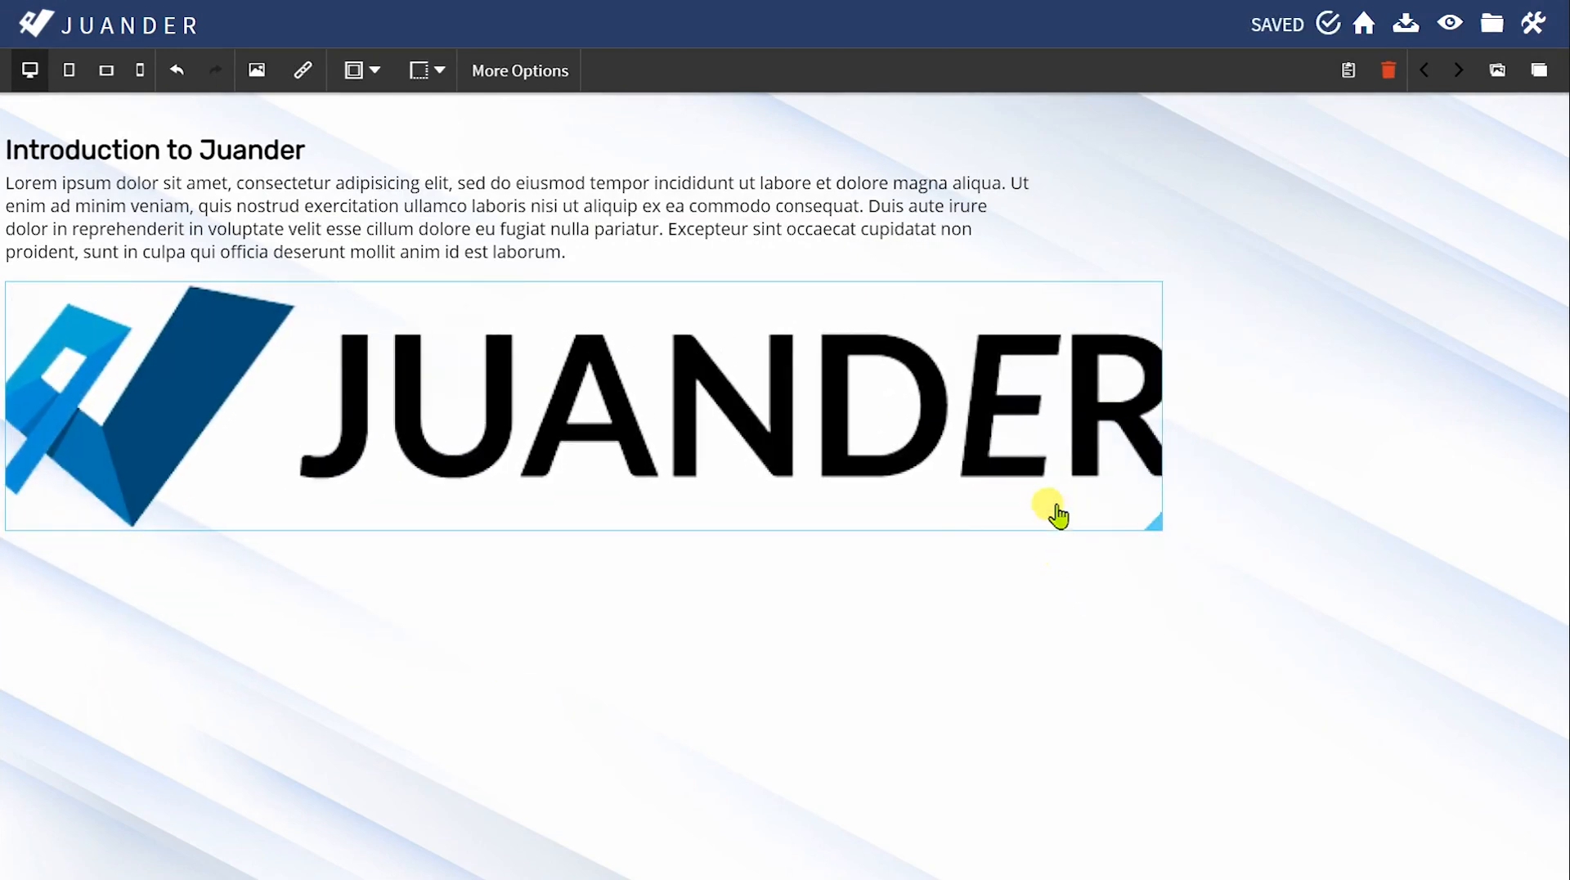
left_click_drag(1154, 522, 1207, 527)
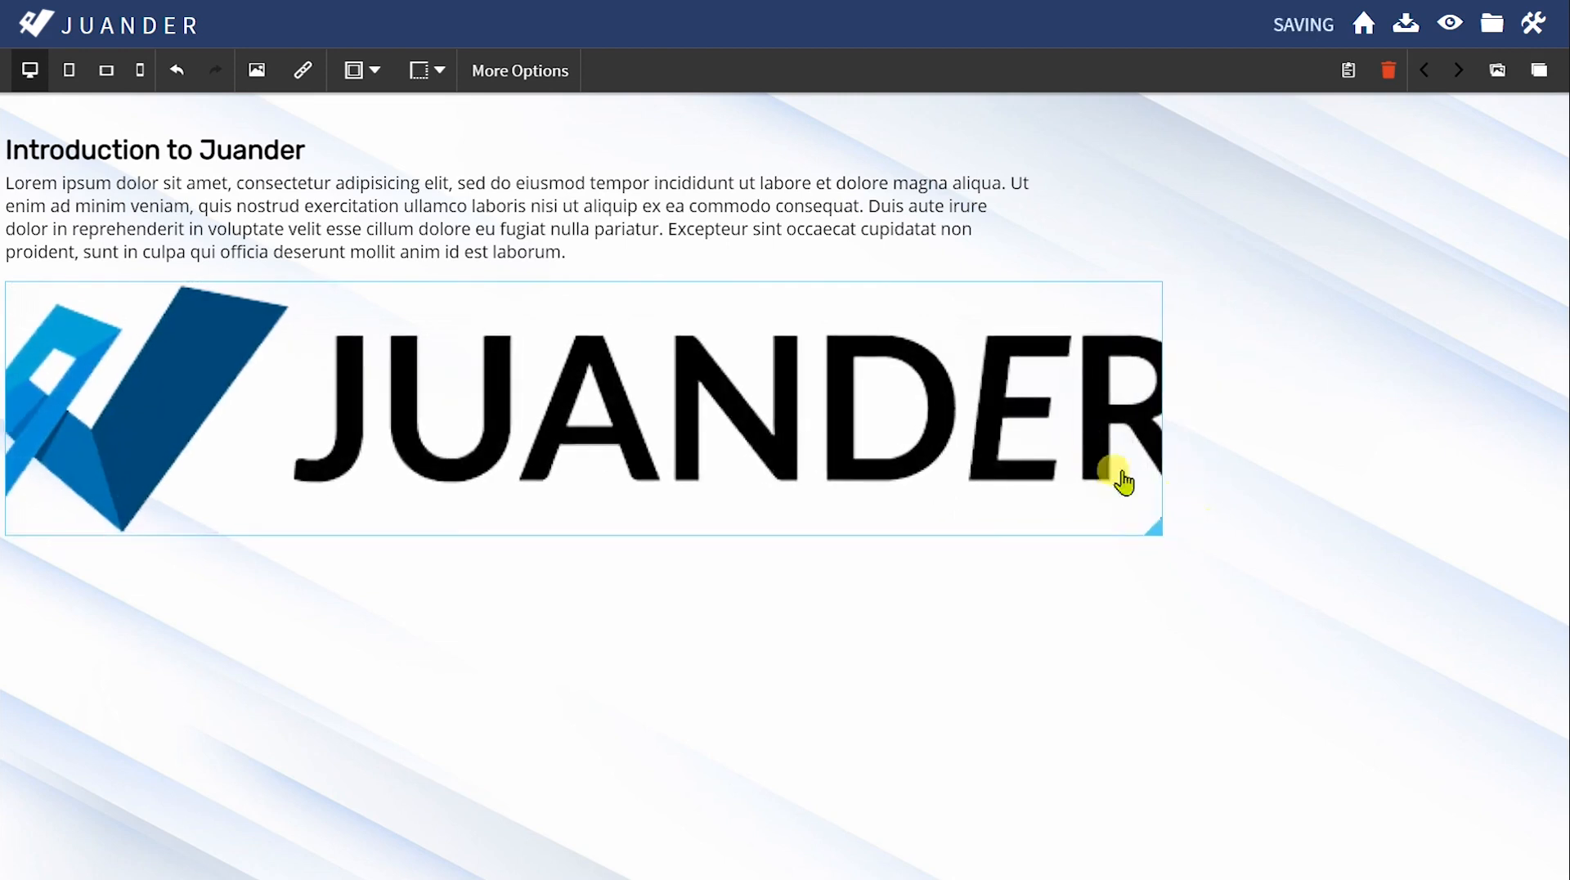
Step: Set the logo's element size to Contain and shrink its frame to roughly three quarters of its width
left_click(524, 72)
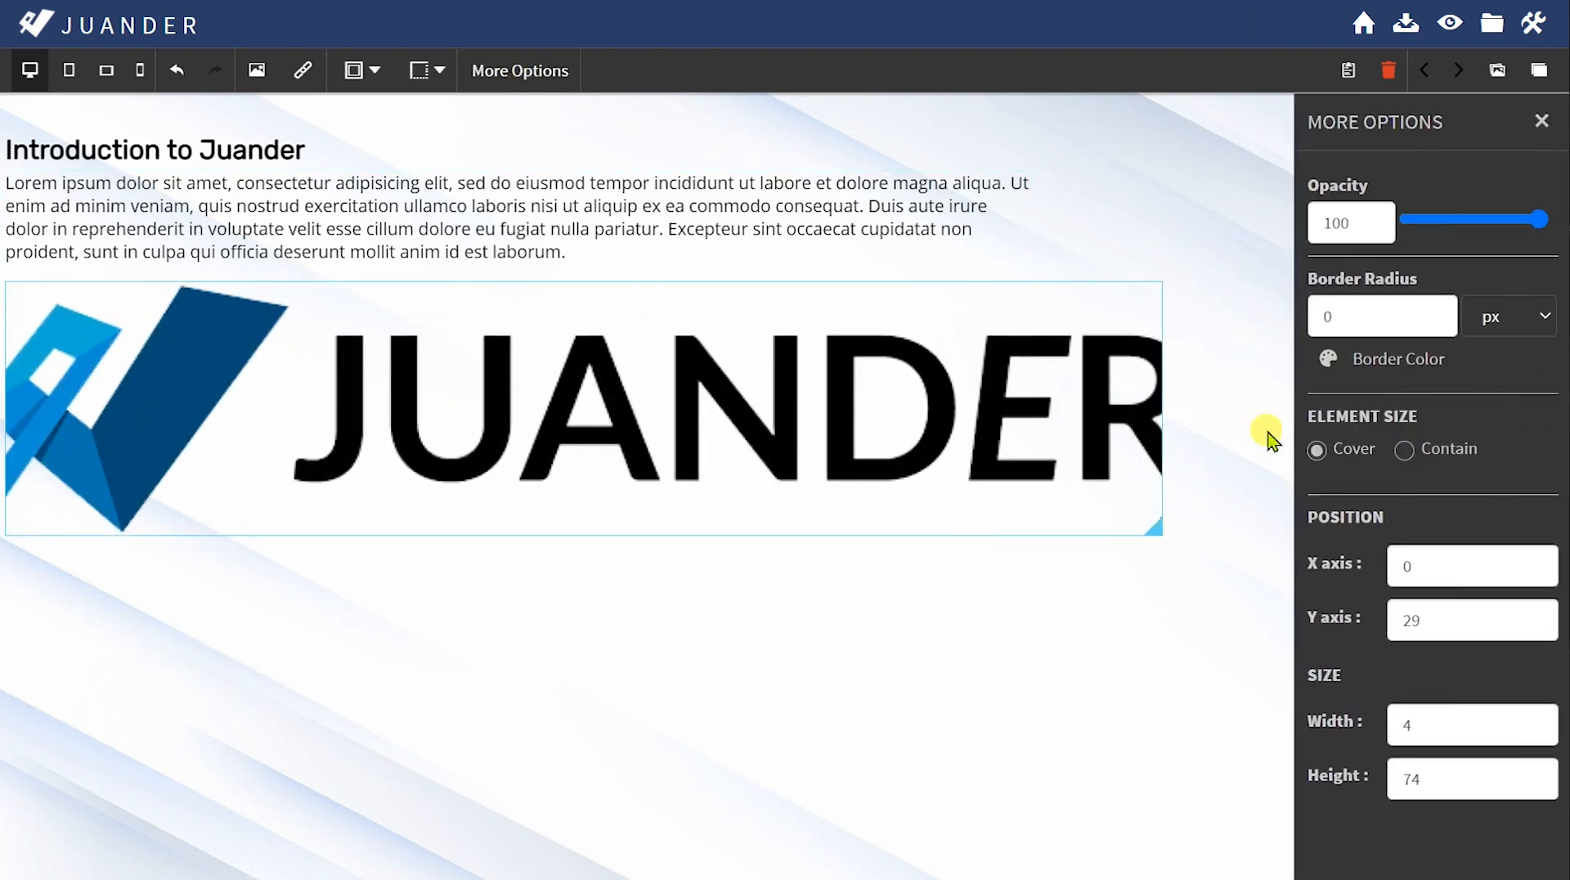
left_click(1402, 451)
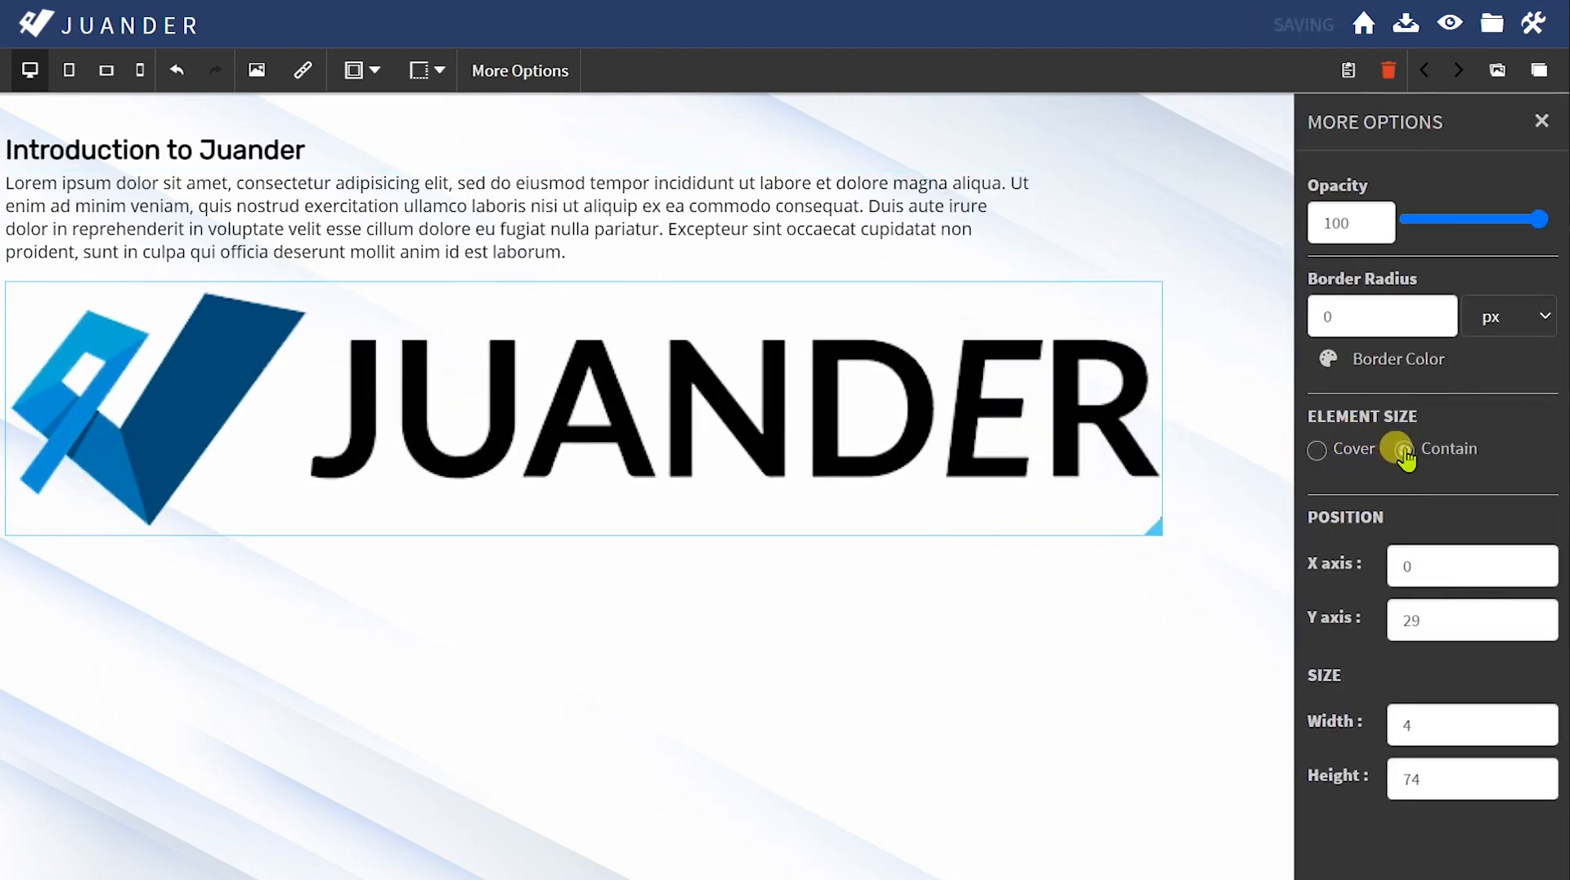
left_click(1539, 122)
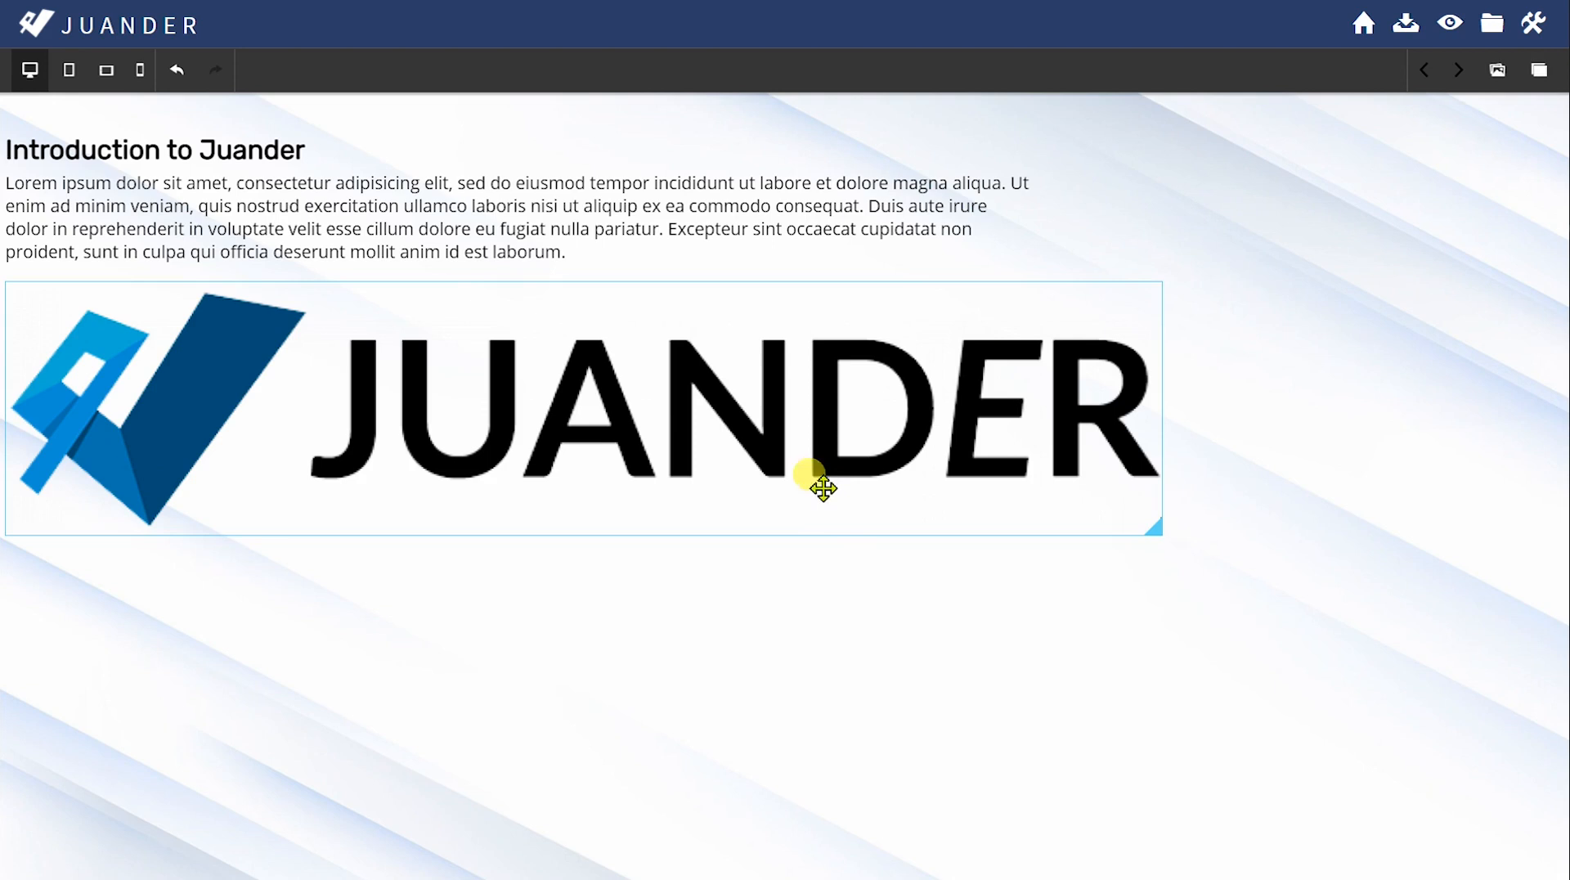
left_click_drag(1150, 524, 855, 424)
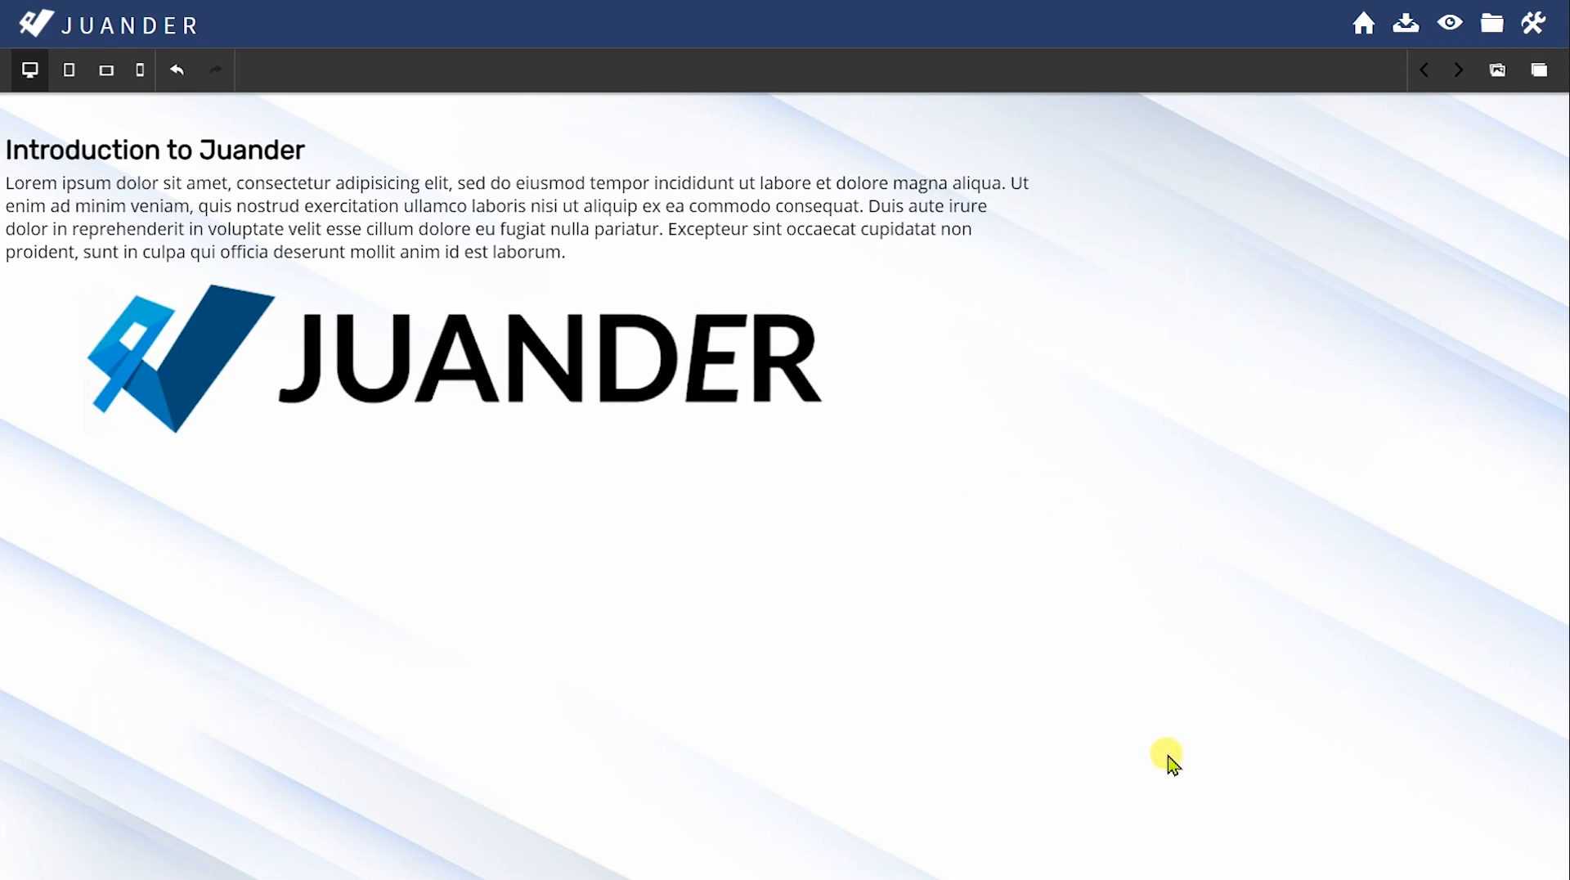
Step: Add a video element below the logo and fill it with the "How to navigate the co..." video from the Home collection
left_click(1497, 69)
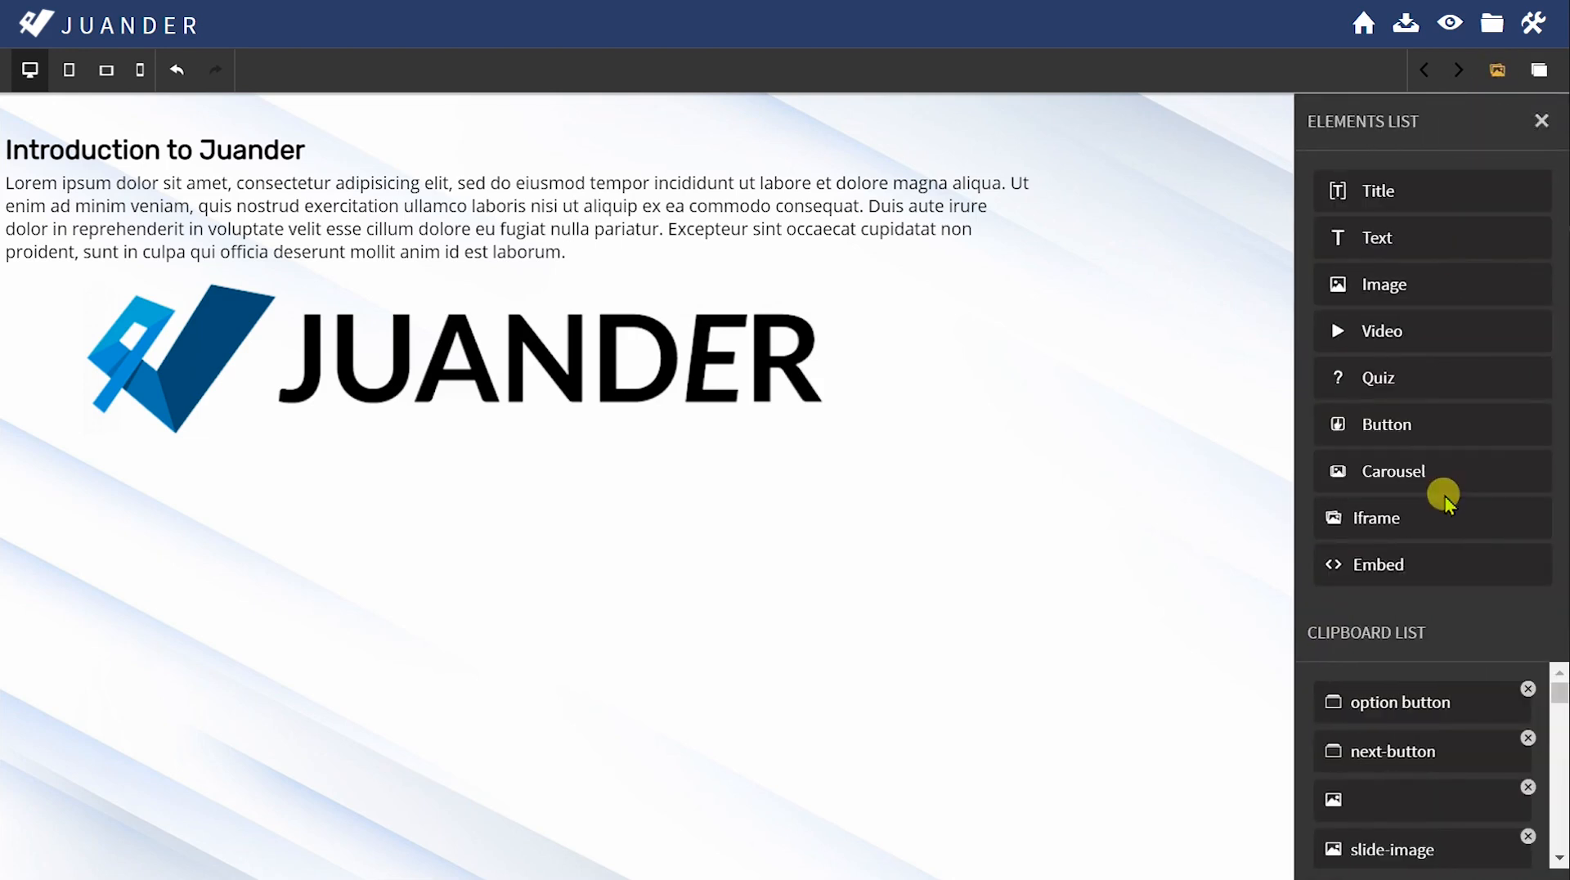
left_click(1377, 342)
left_click(1096, 434)
left_click(1063, 499)
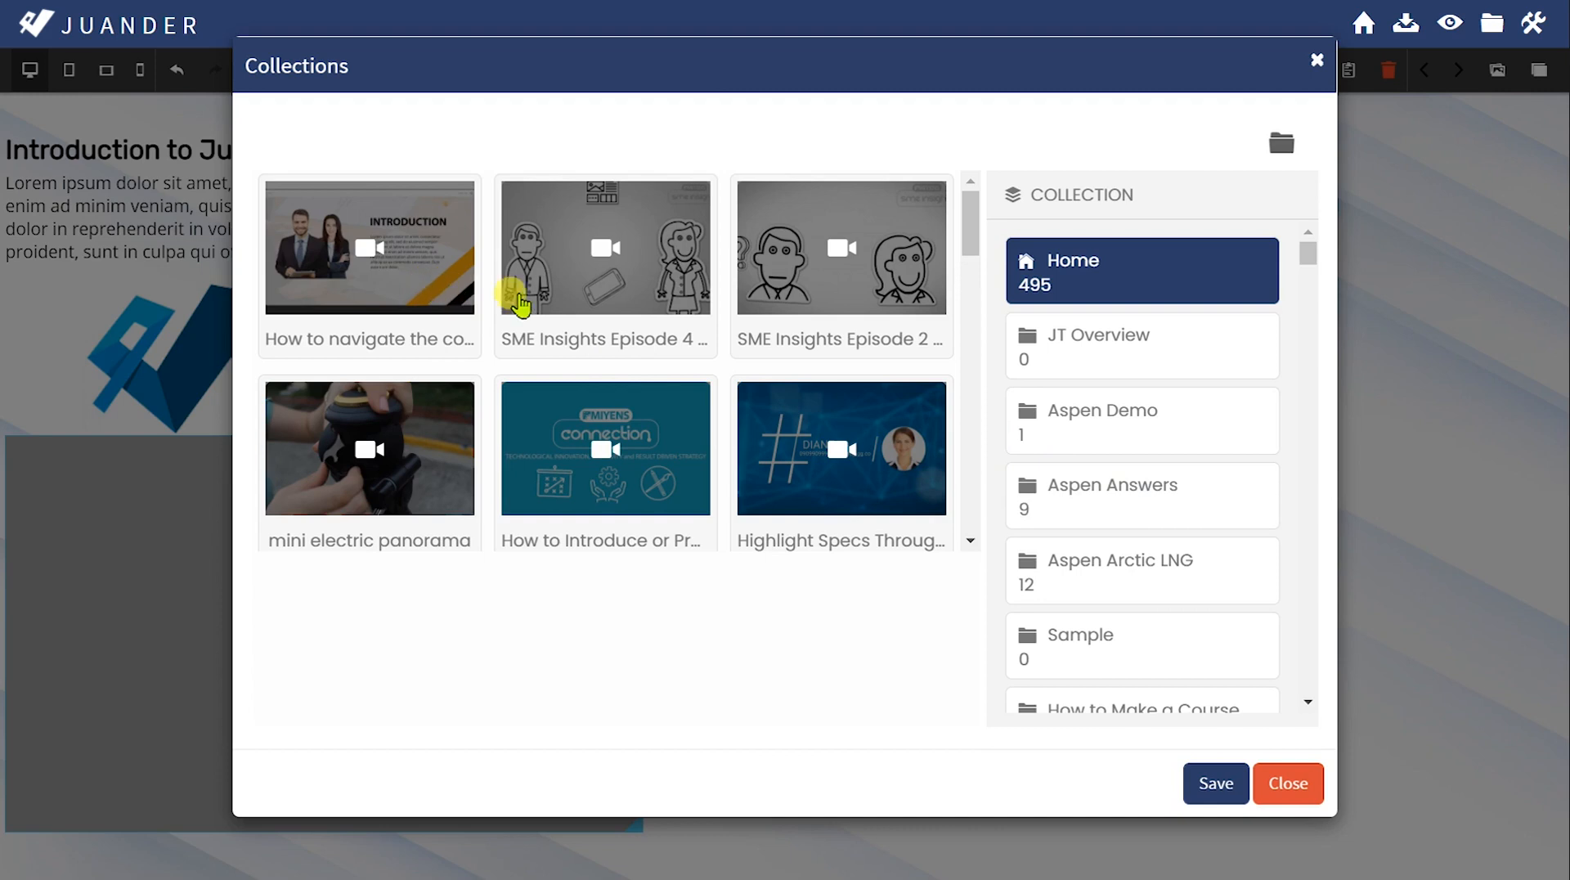
scroll(788, 410, "down", 4)
scroll(799, 420, "up", 4)
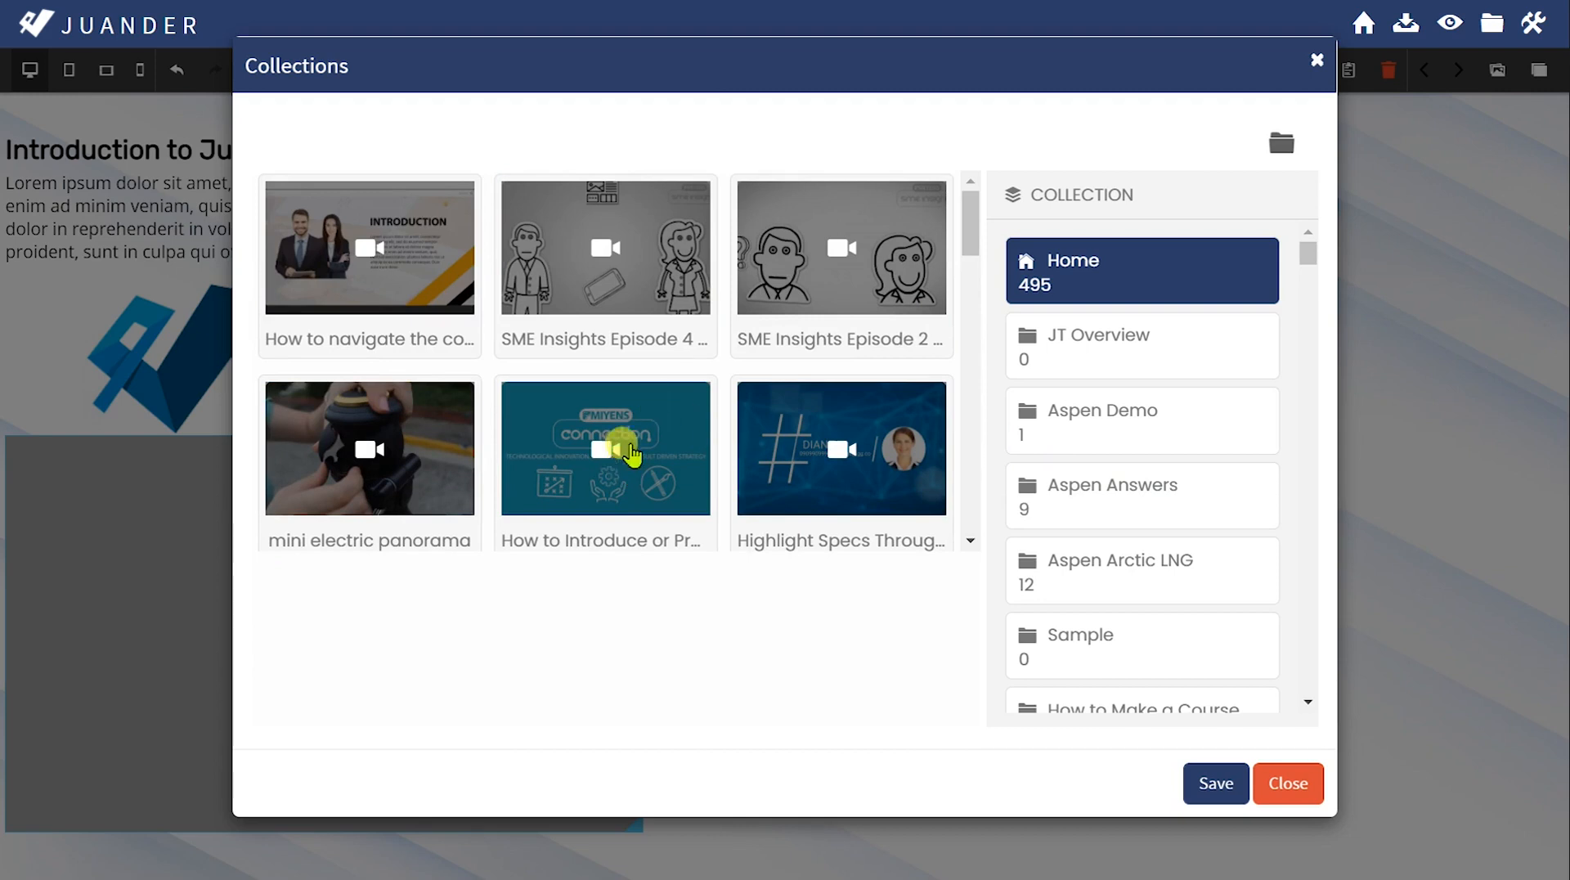
left_click(434, 285)
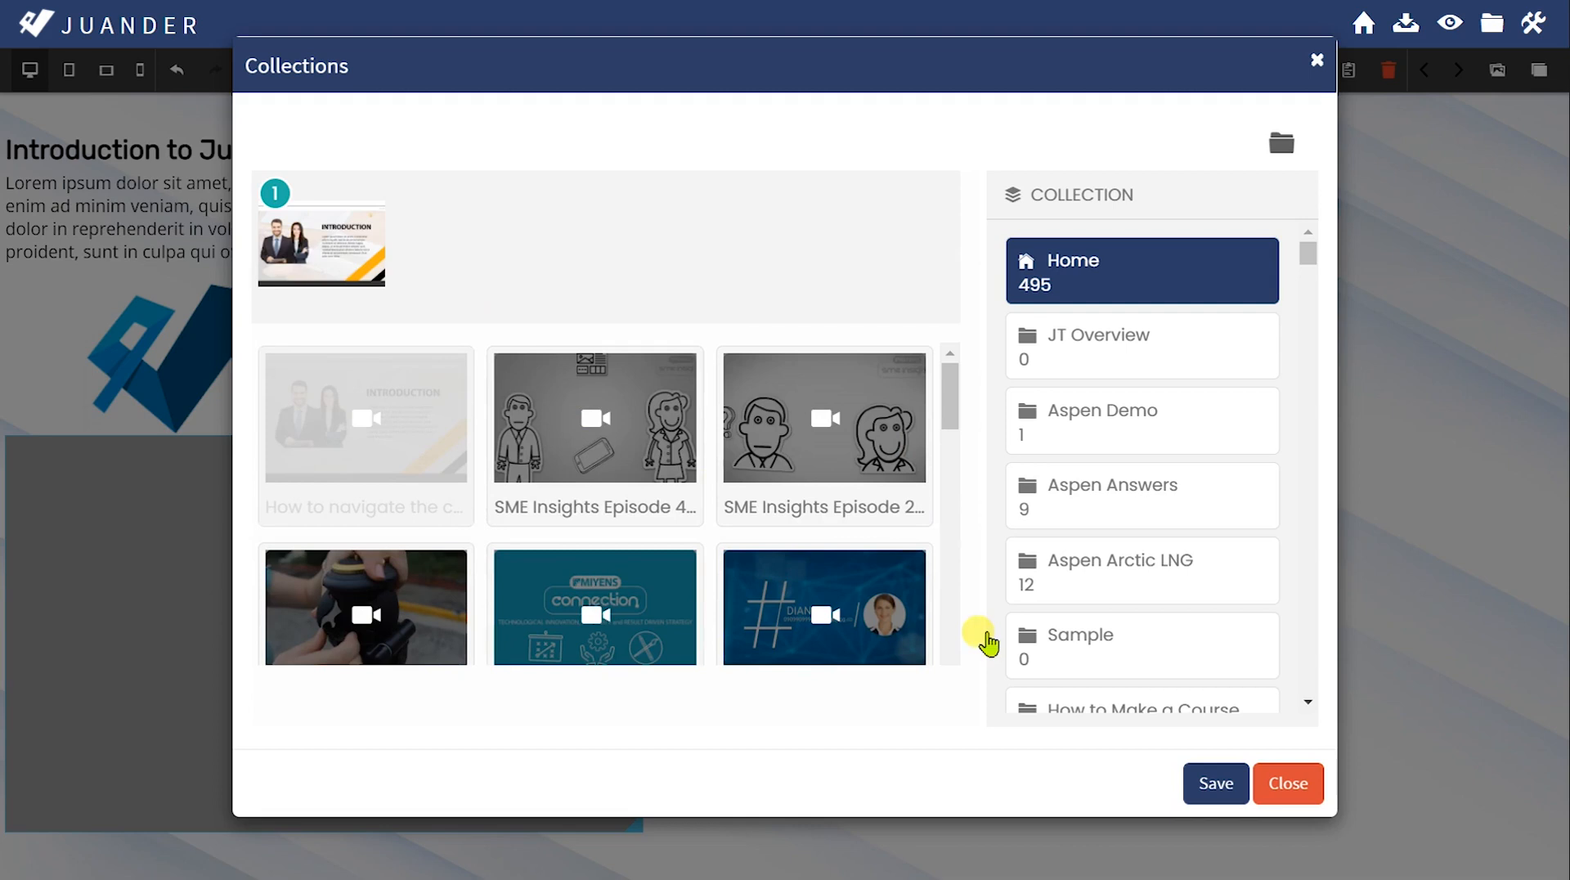
left_click(1209, 783)
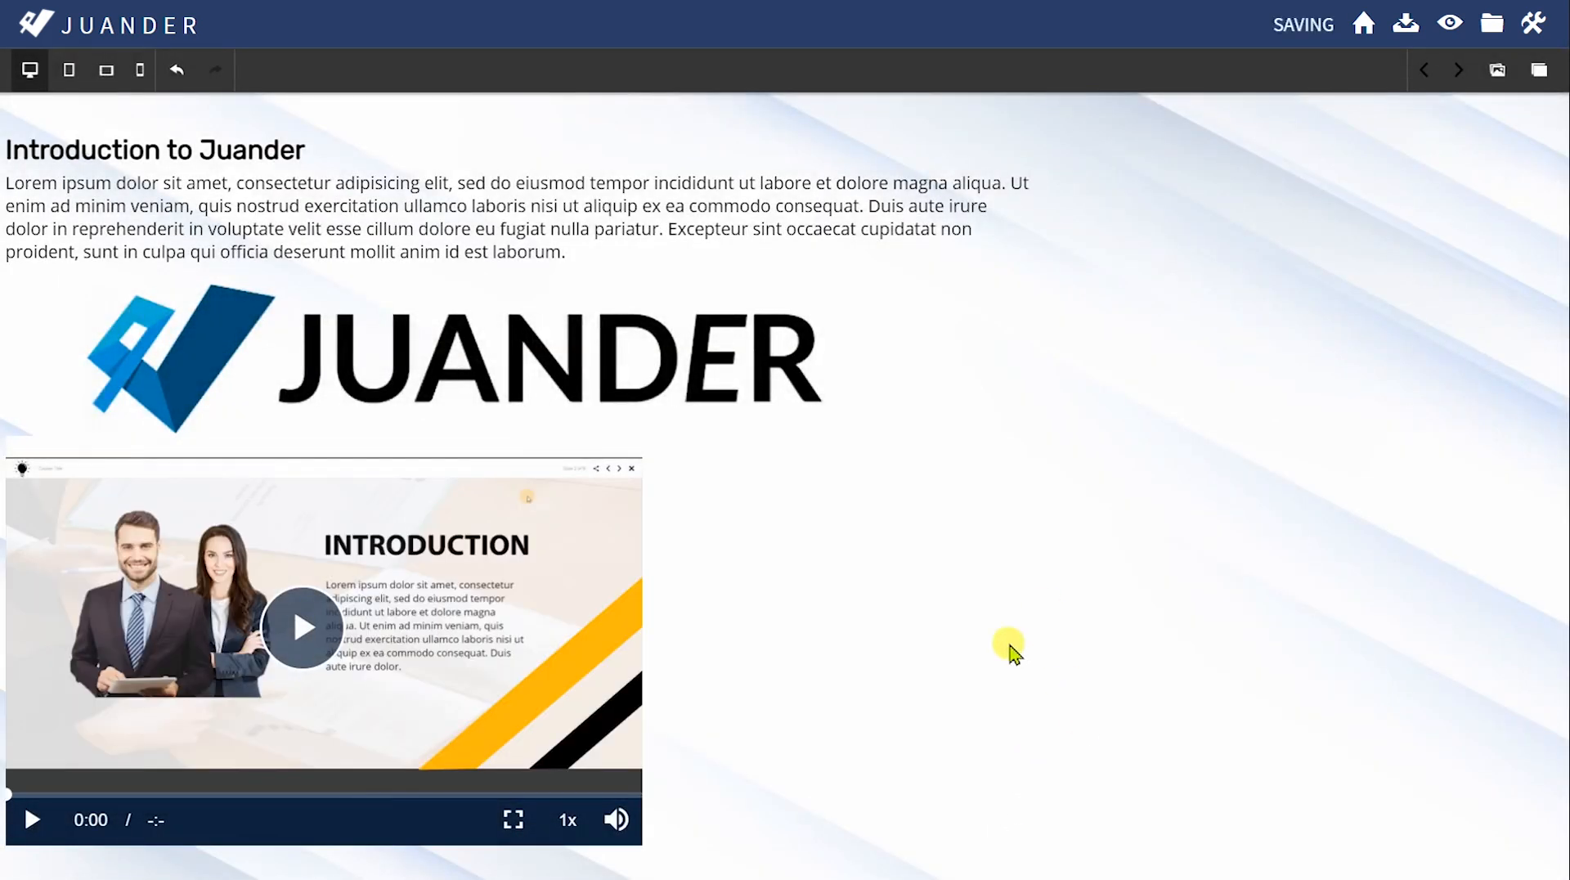
Step: Narrow the logo to the video's width and rearrange the slide so the logo sits above the title and paragraph
mouse_move(886, 406)
left_click_drag(884, 431, 650, 409)
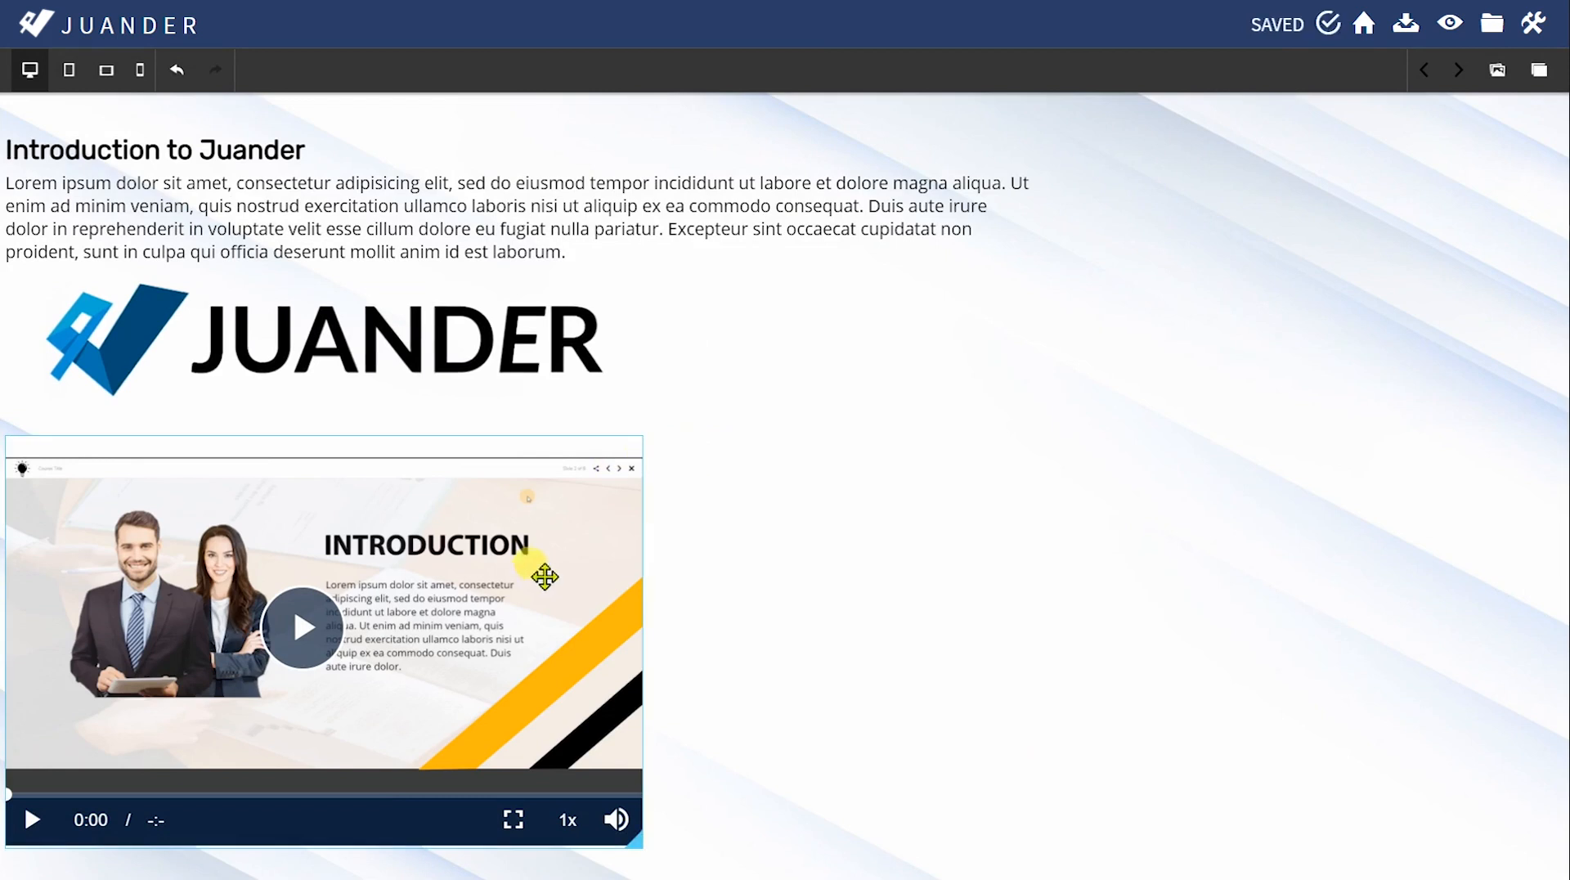
left_click_drag(436, 379, 410, 256)
left_click_drag(613, 218, 578, 478)
left_click_drag(240, 149, 253, 427)
left_click_drag(308, 334, 312, 193)
left_click_drag(480, 326, 646, 196)
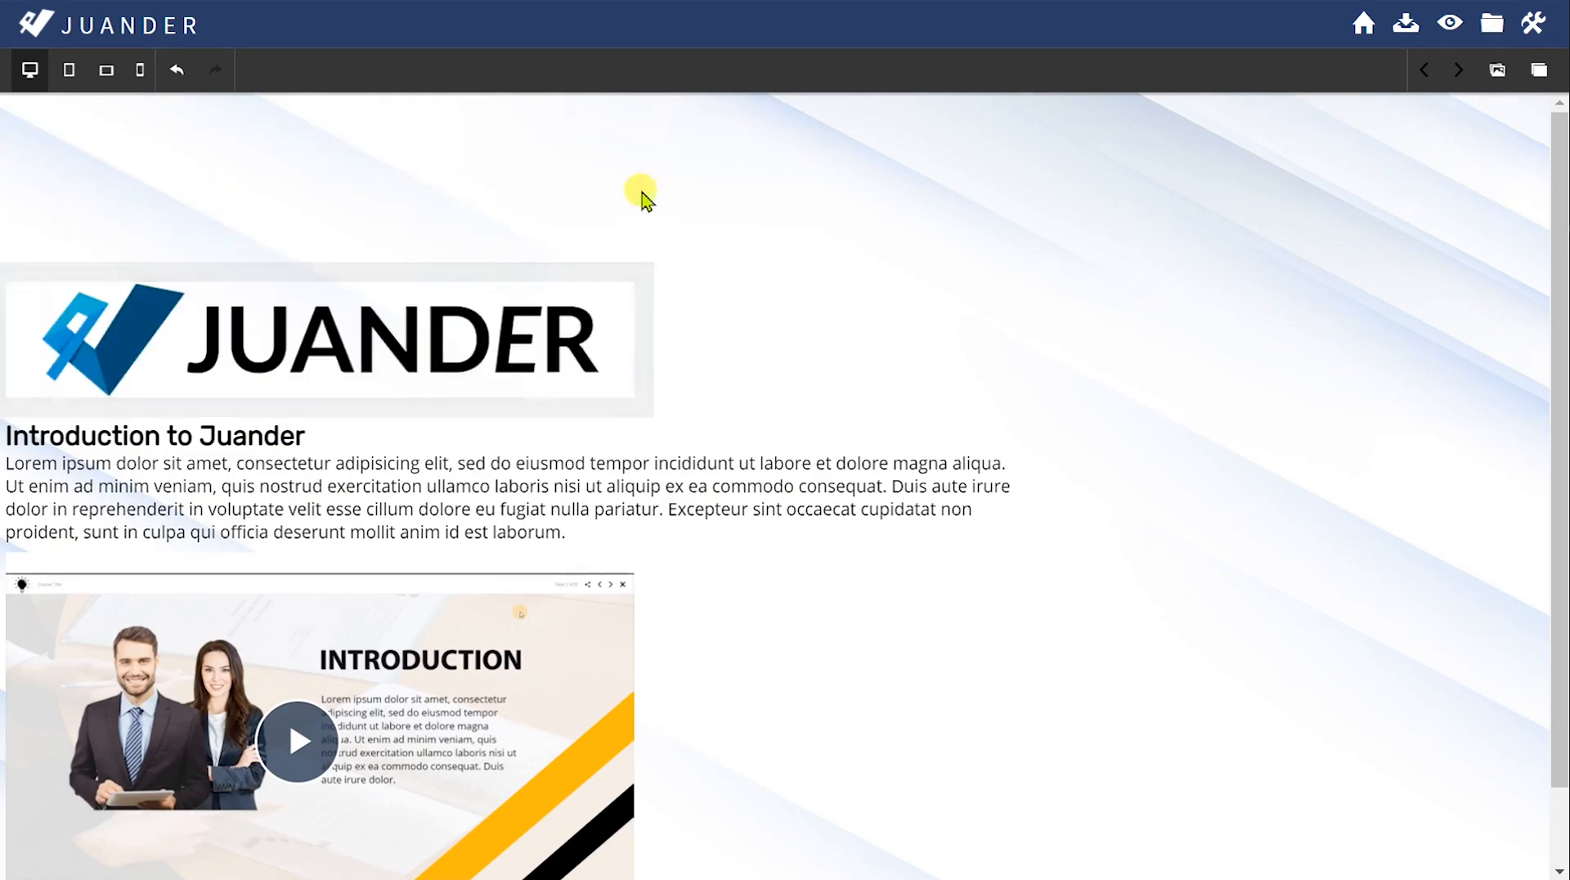
Step: Shrink the logo to a thin strip and move the logo, title and paragraph up the slide in that order
left_click_drag(628, 390, 495, 329)
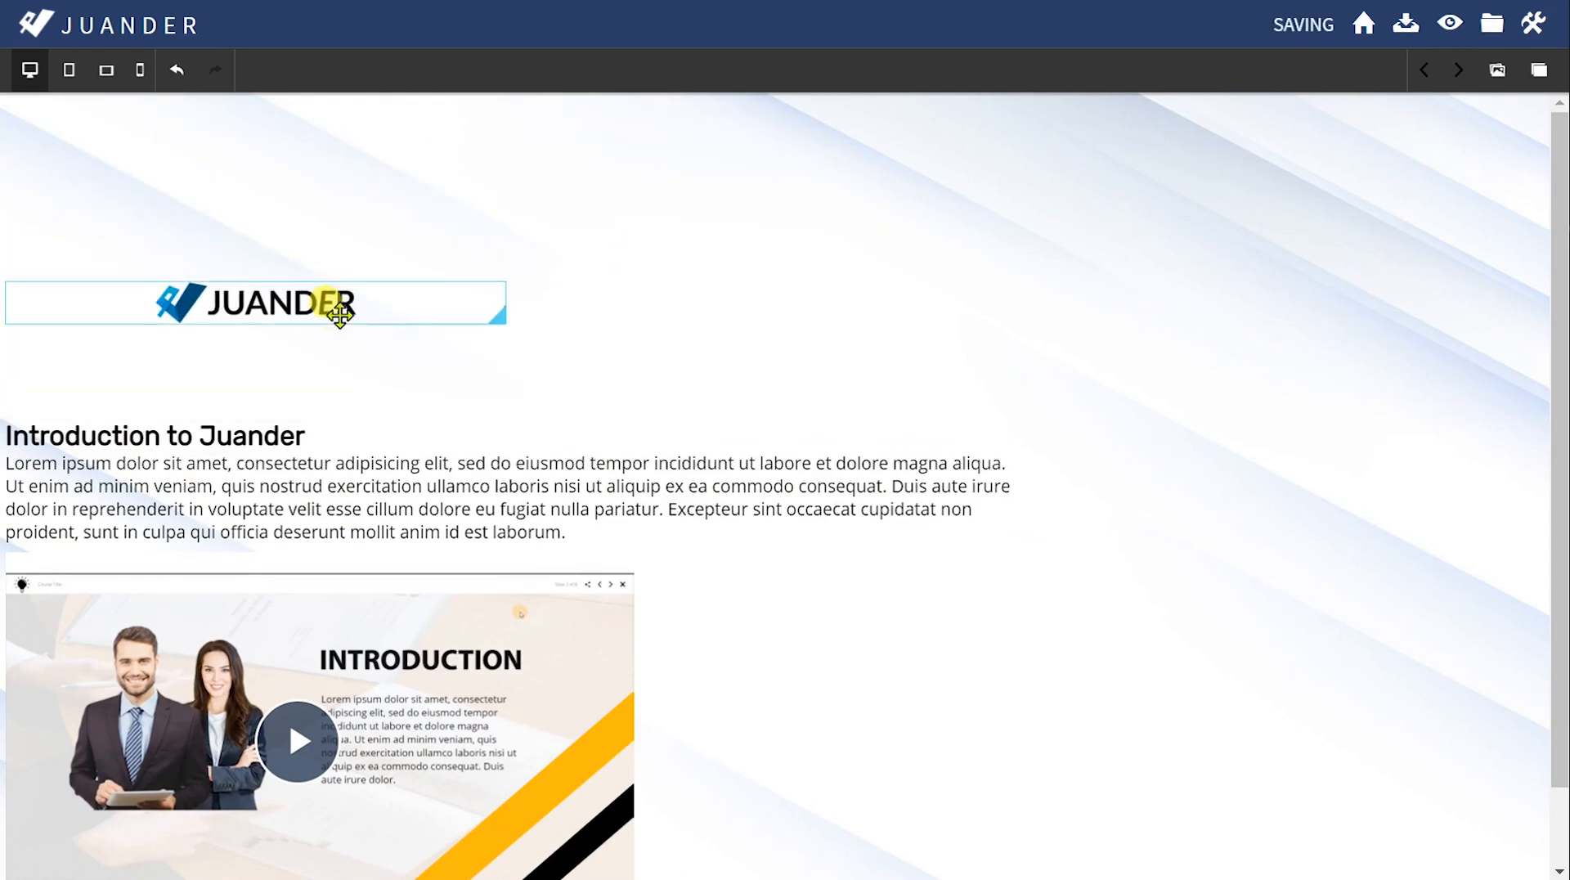
left_click_drag(349, 306, 336, 165)
left_click_drag(267, 430, 286, 274)
left_click_drag(380, 517, 372, 343)
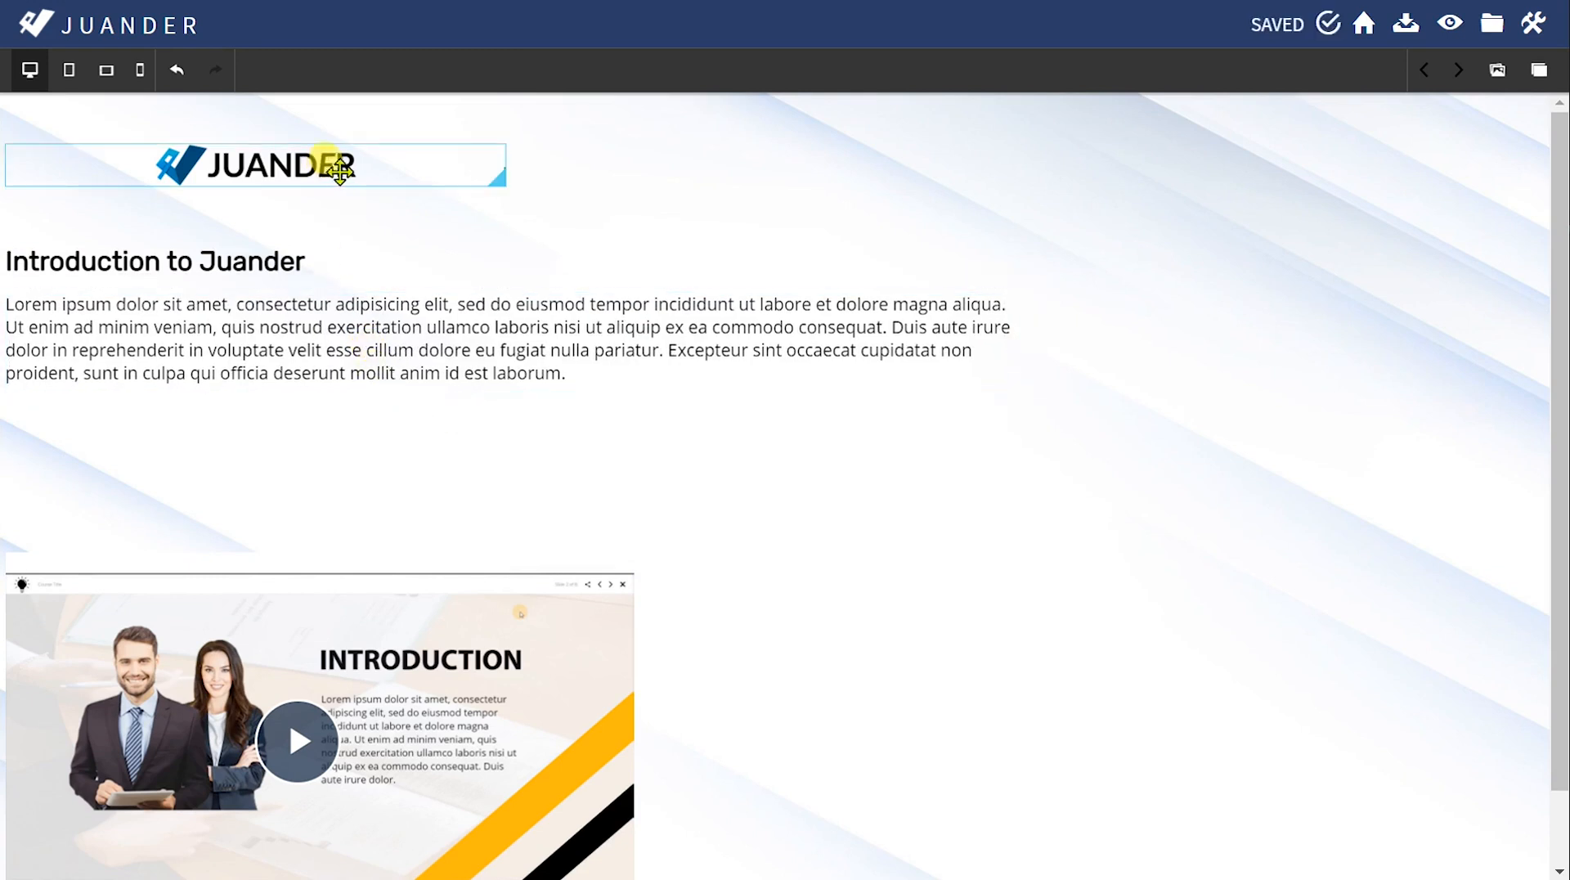
Step: Set the logo's element size to Cover and enlarge it to the video's width so the whole logo fits
left_click(352, 166)
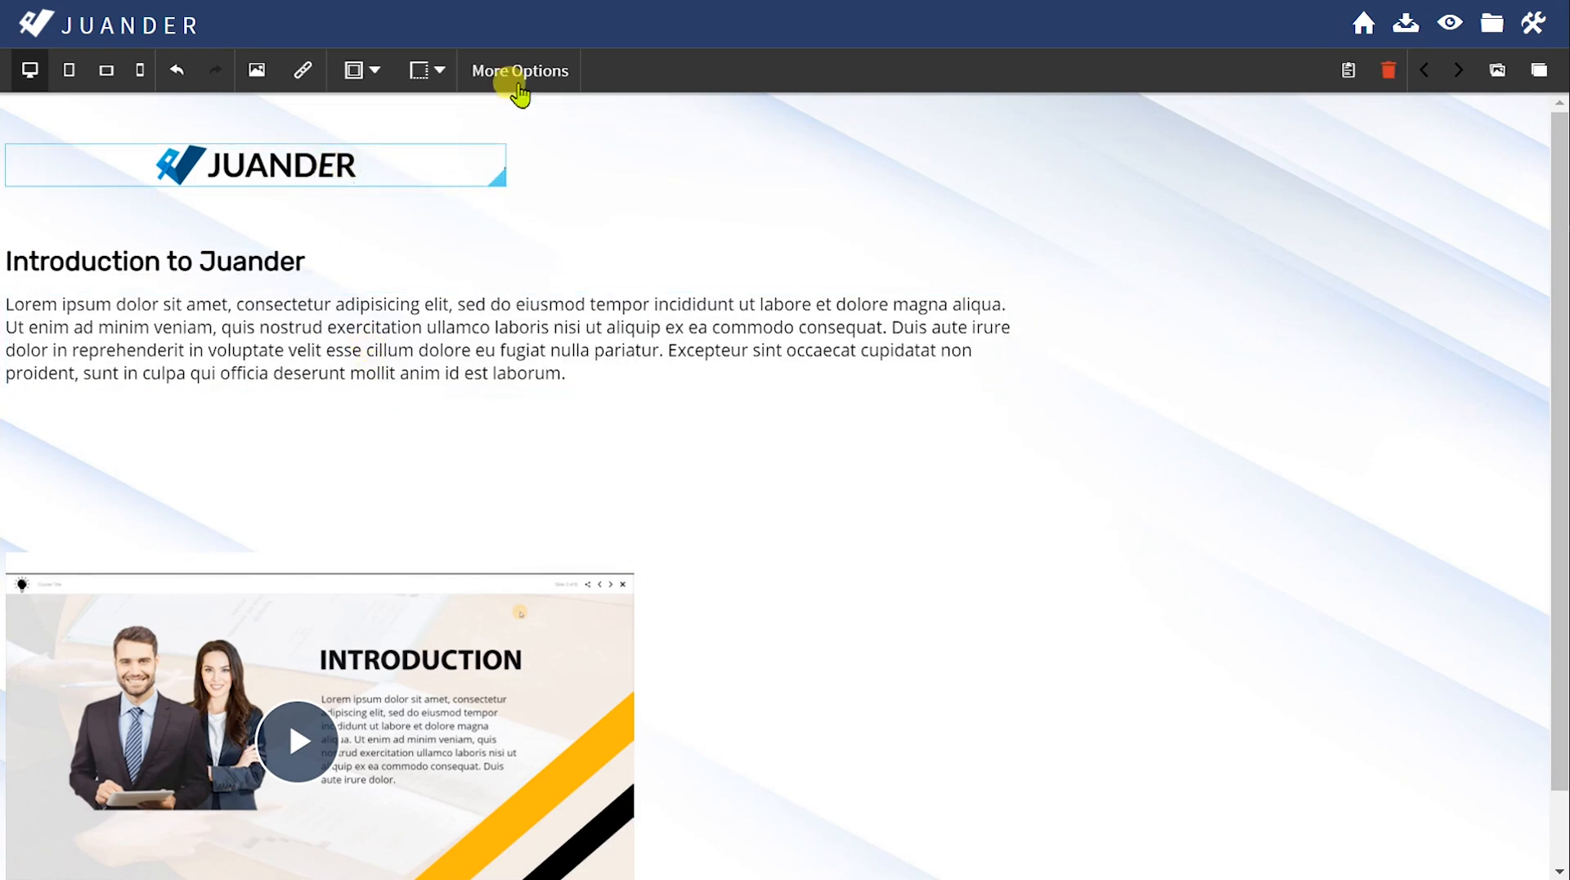
left_click(523, 71)
left_click(1320, 449)
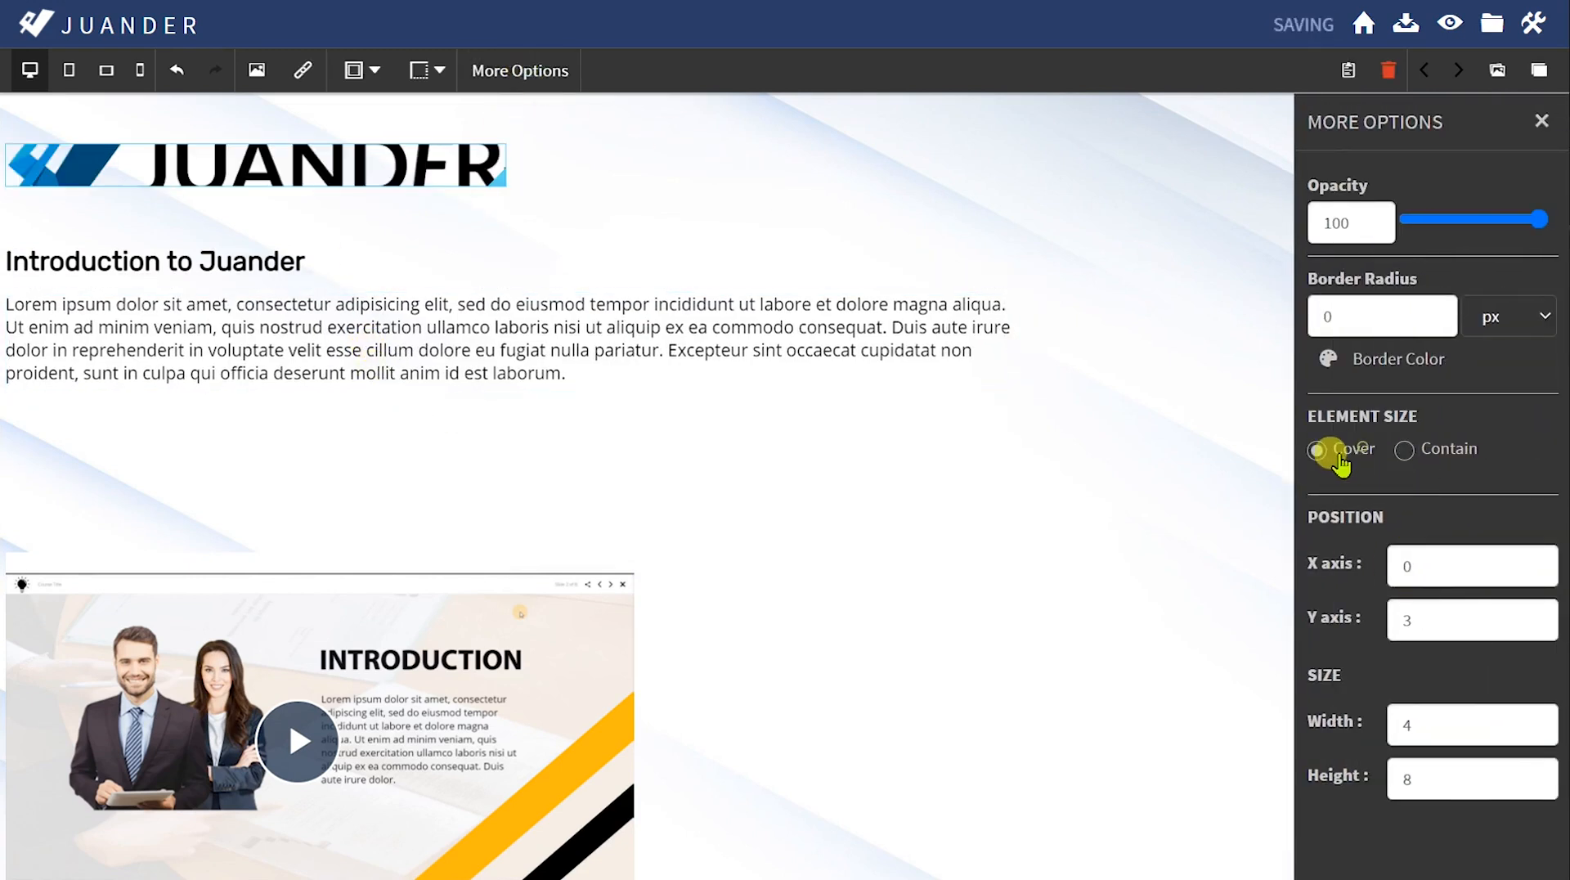
left_click_drag(500, 180, 692, 287)
Step: Move the video up beneath the paragraph and close the element options
left_click(615, 470)
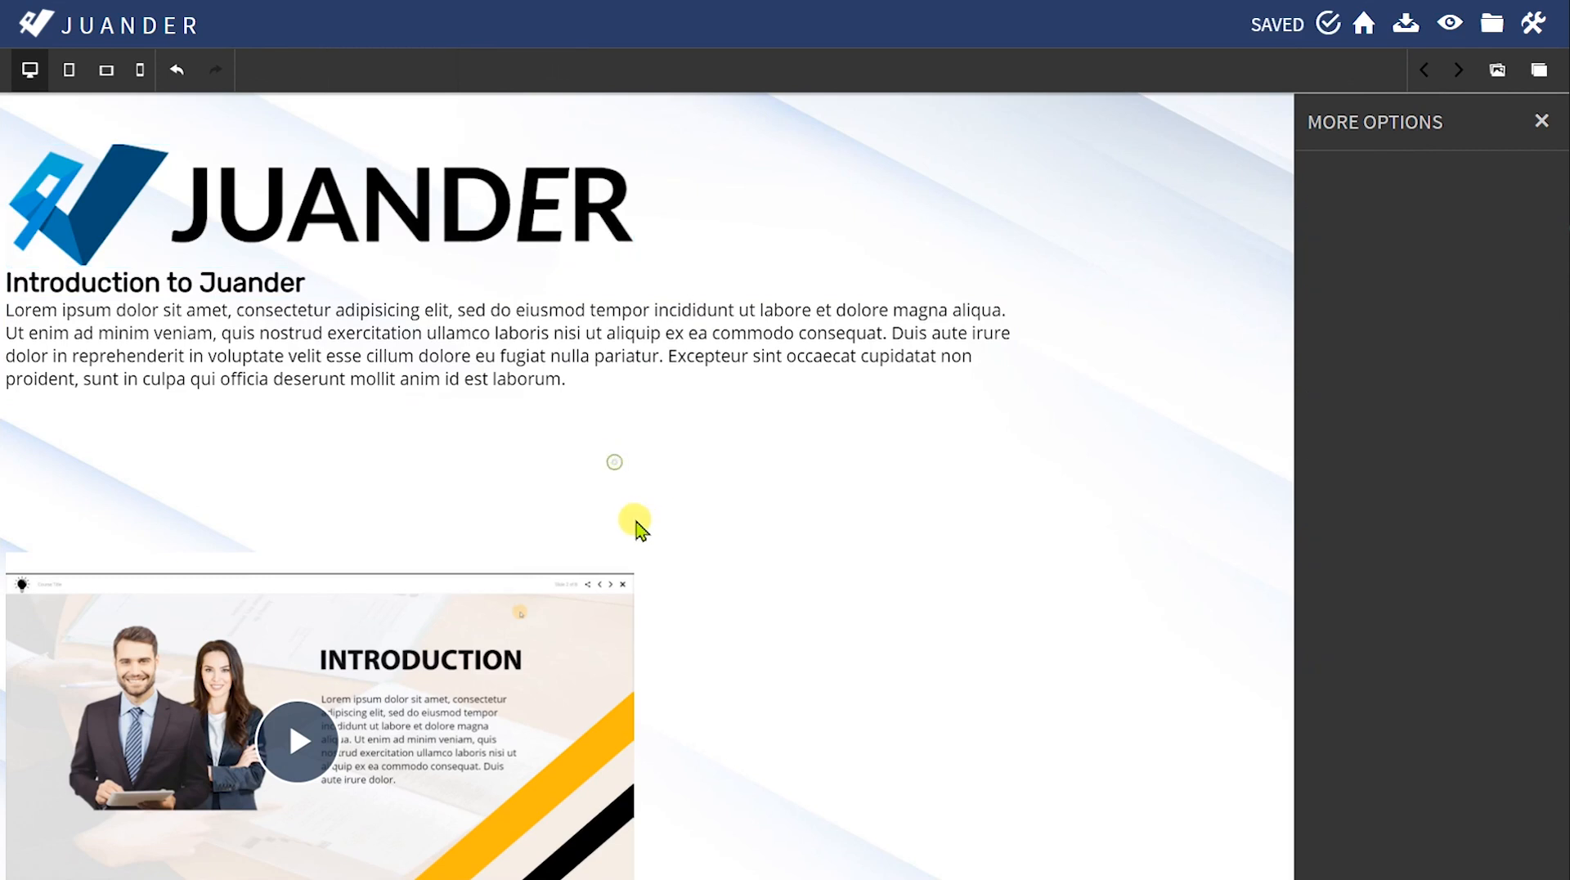
left_click_drag(491, 642, 501, 498)
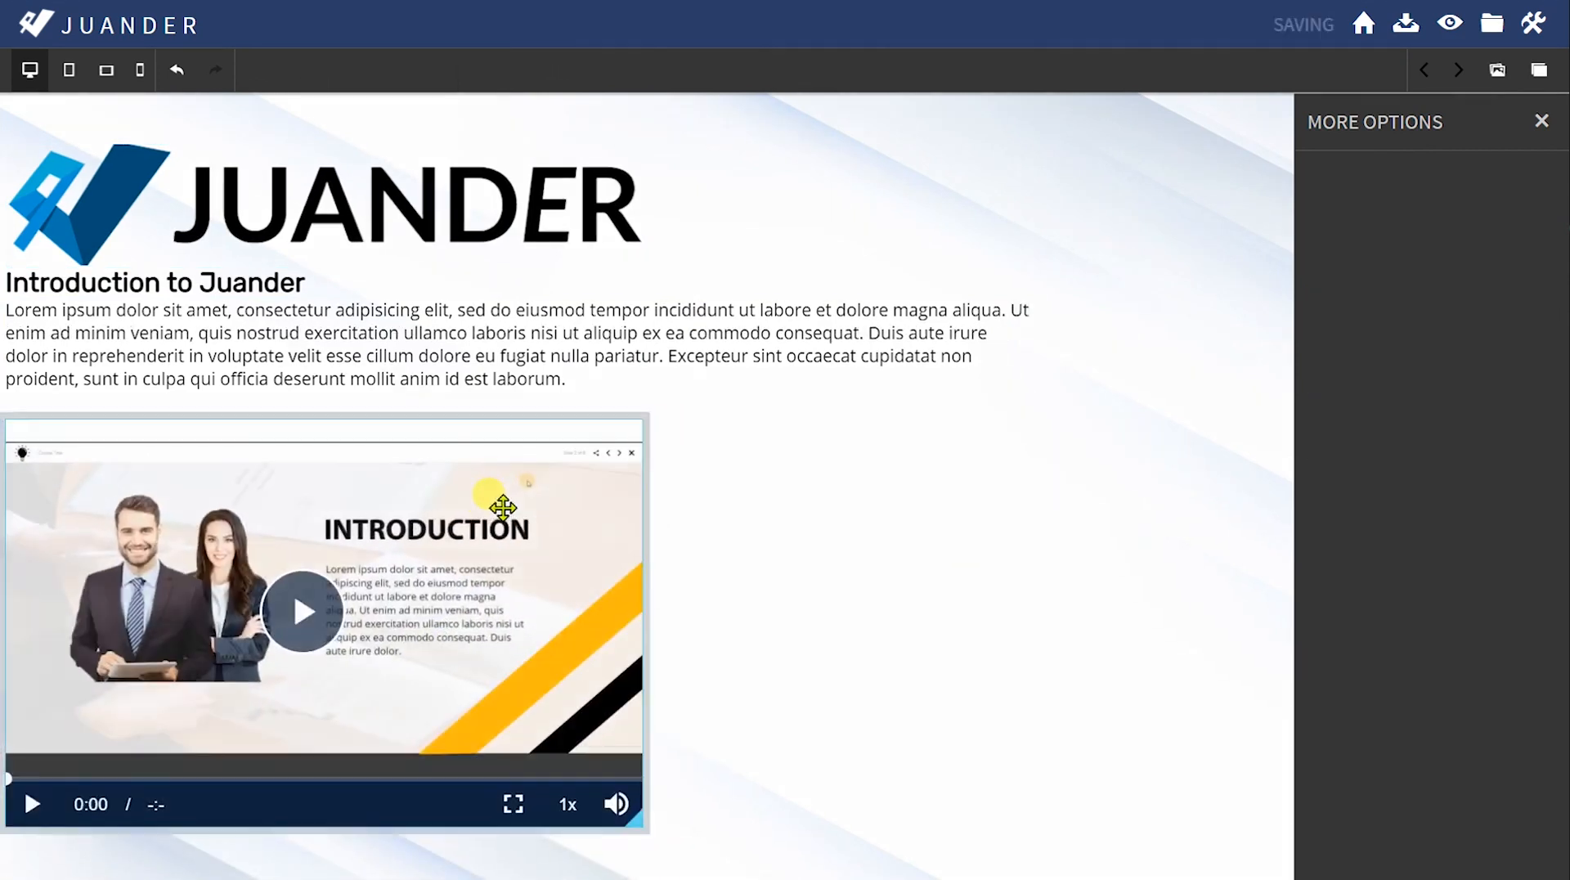
left_click(1540, 122)
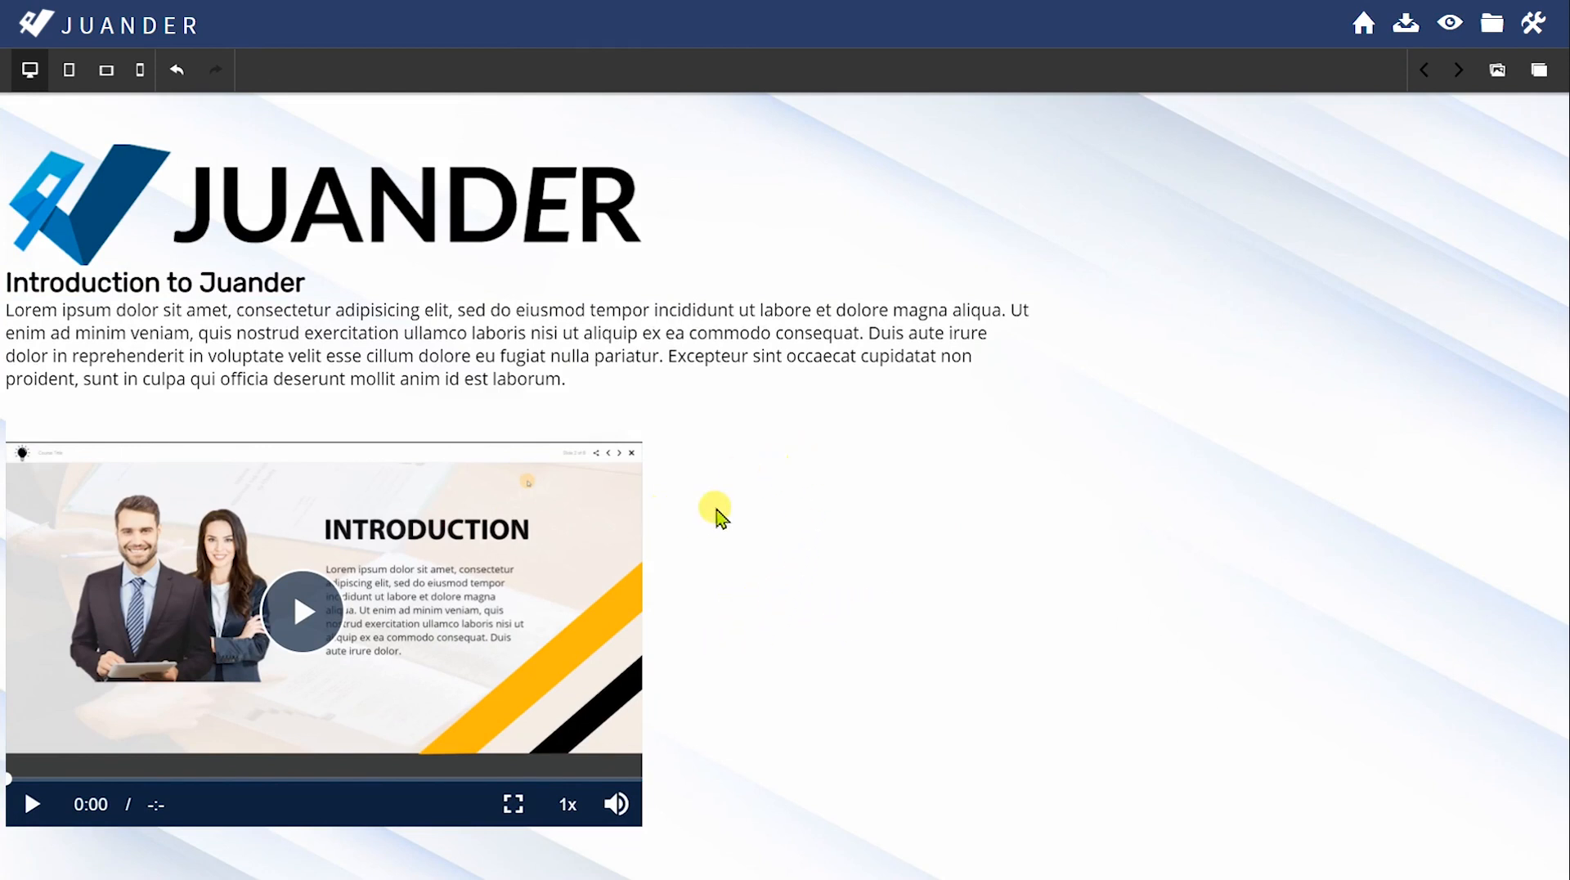
Step: Turn the video's delay option on and back off, and enable its subtitles
left_click(582, 543)
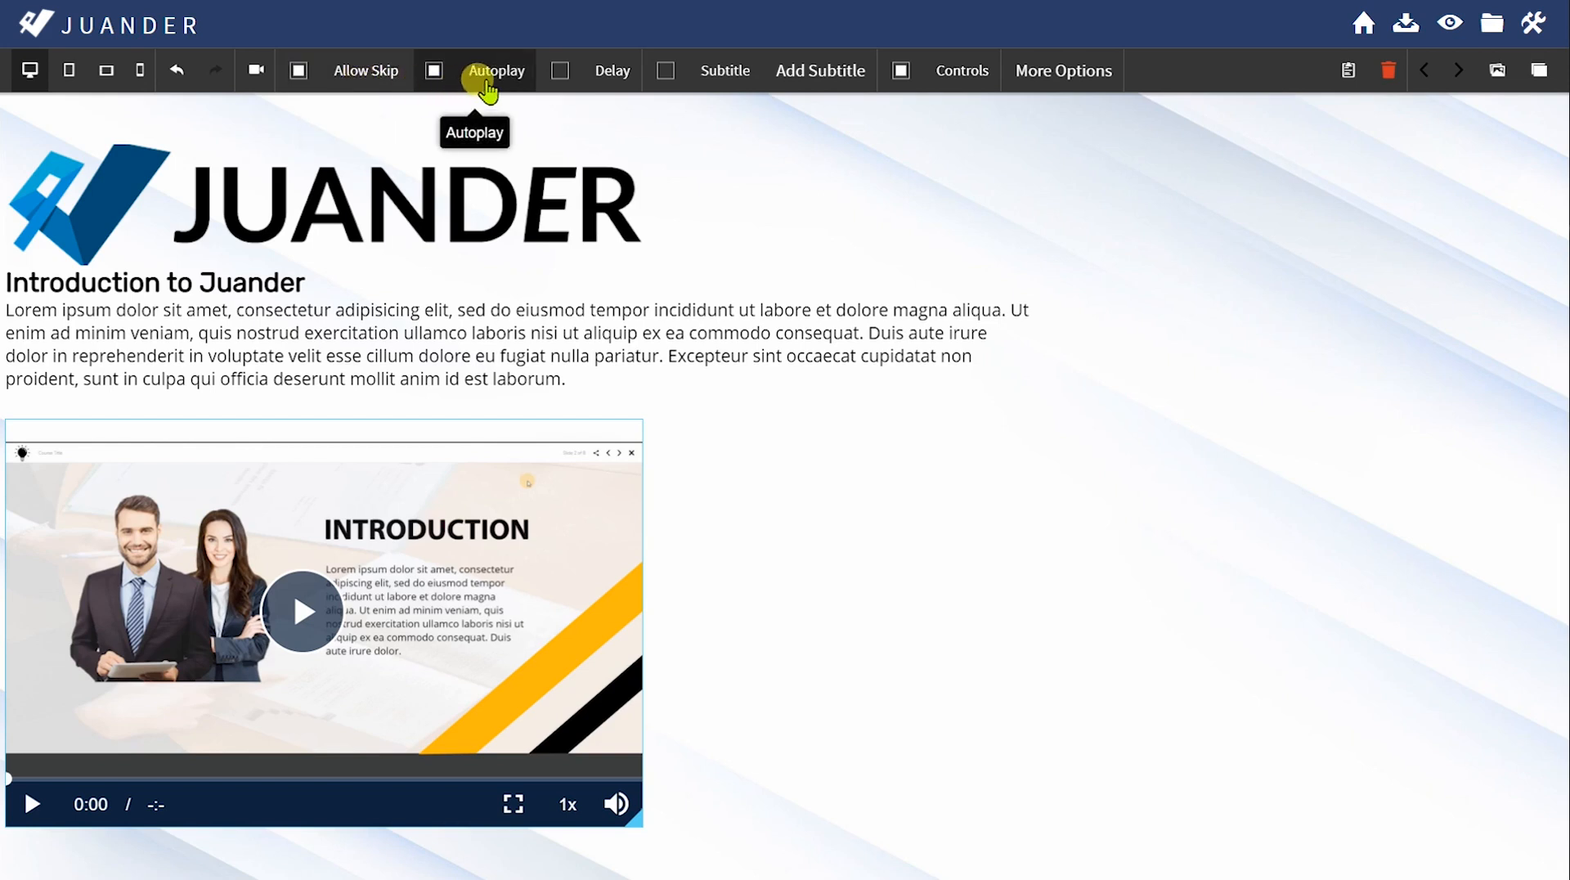
left_click(580, 77)
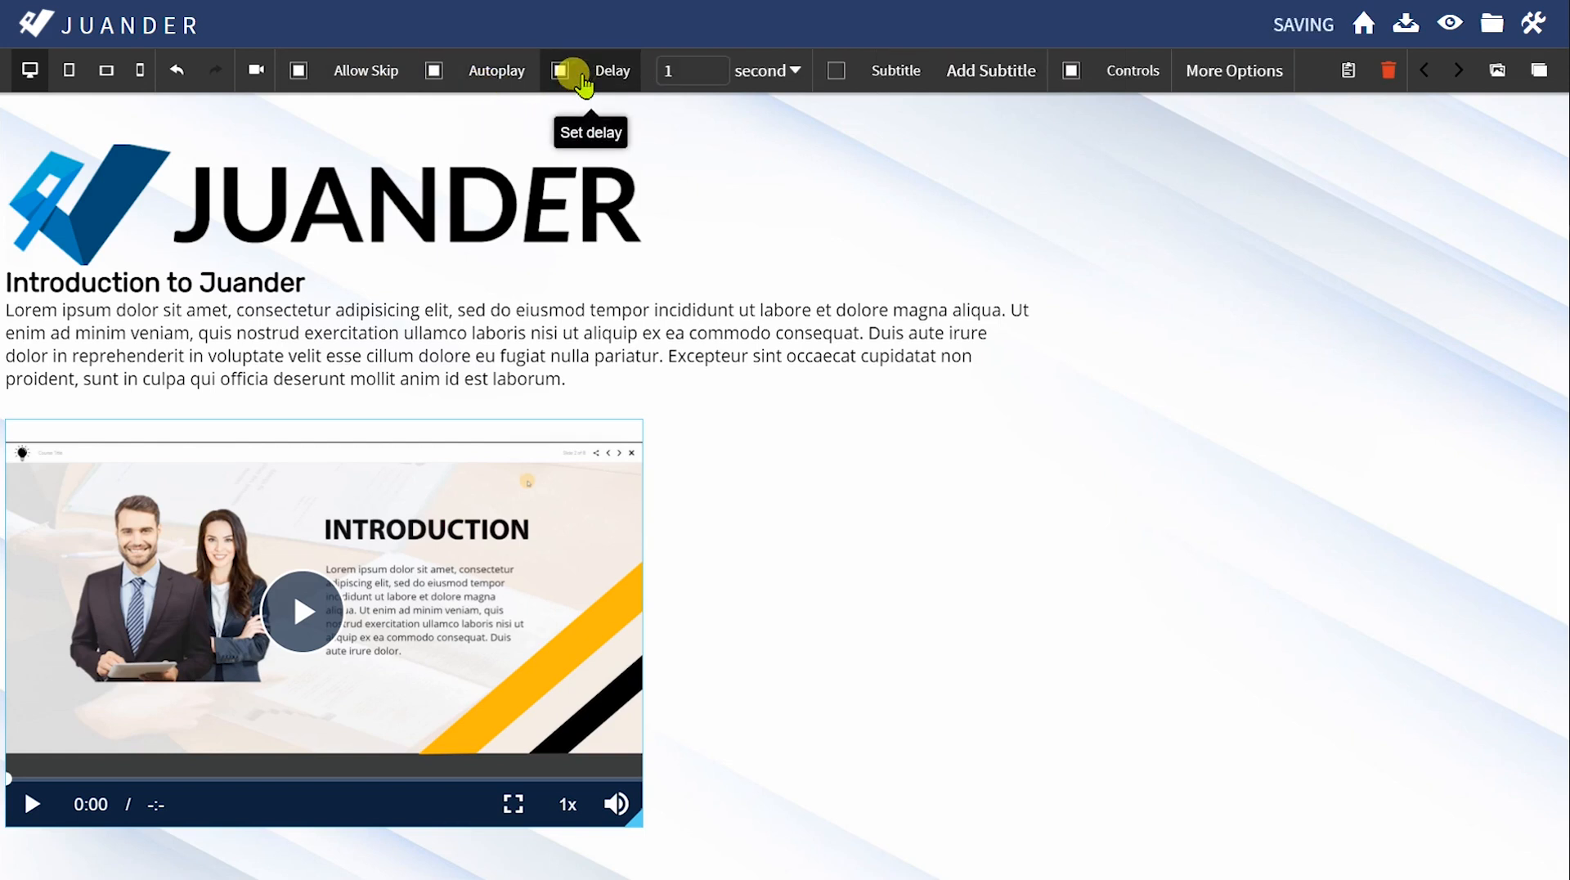
left_click(560, 72)
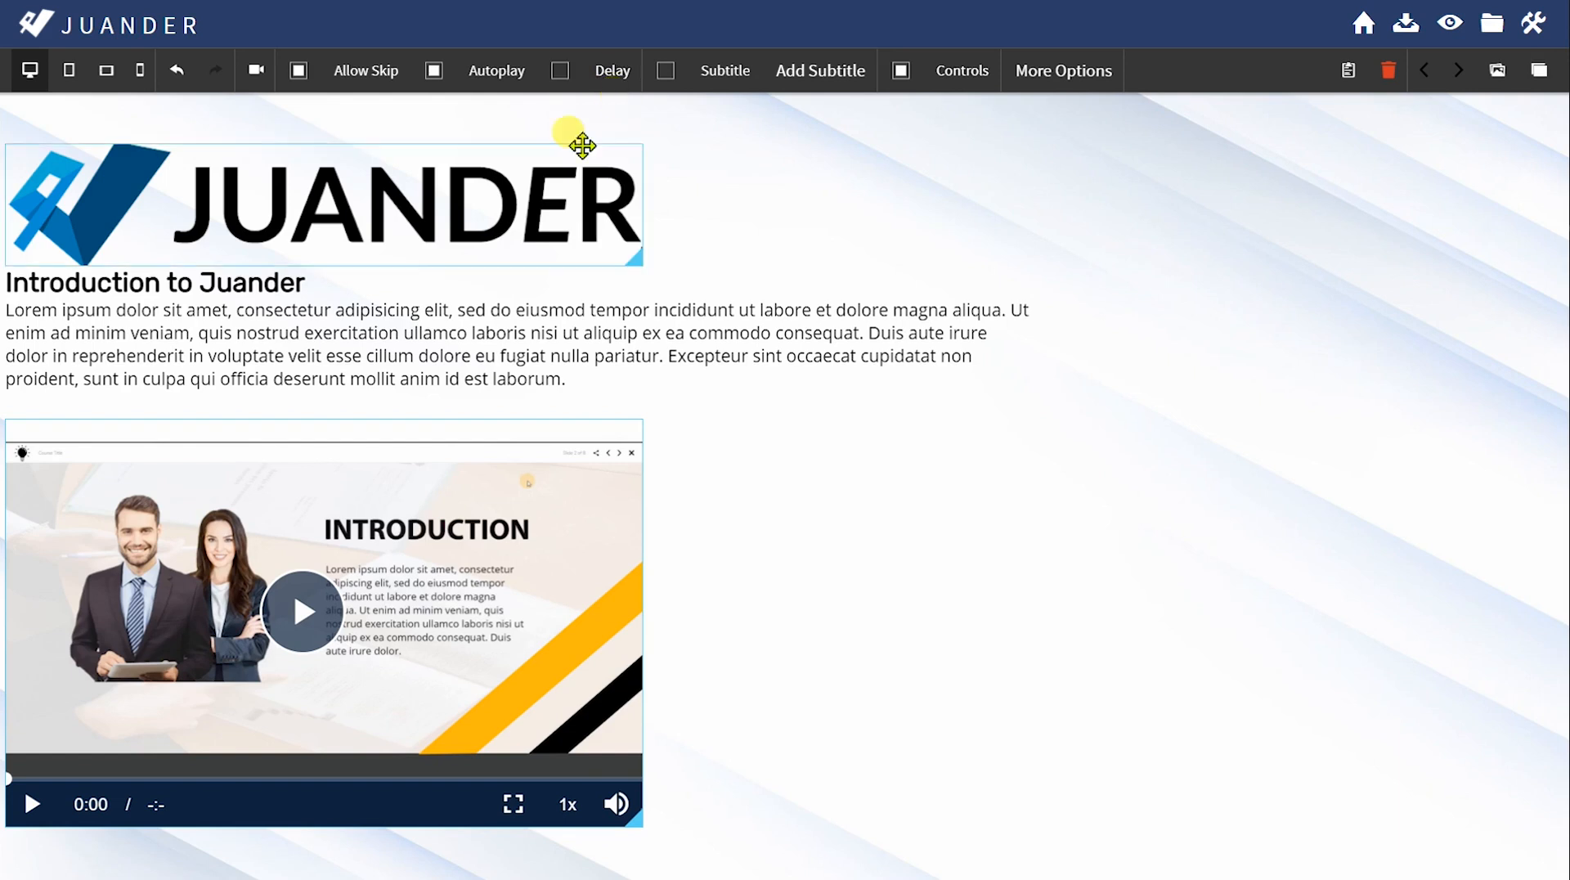
left_click(666, 72)
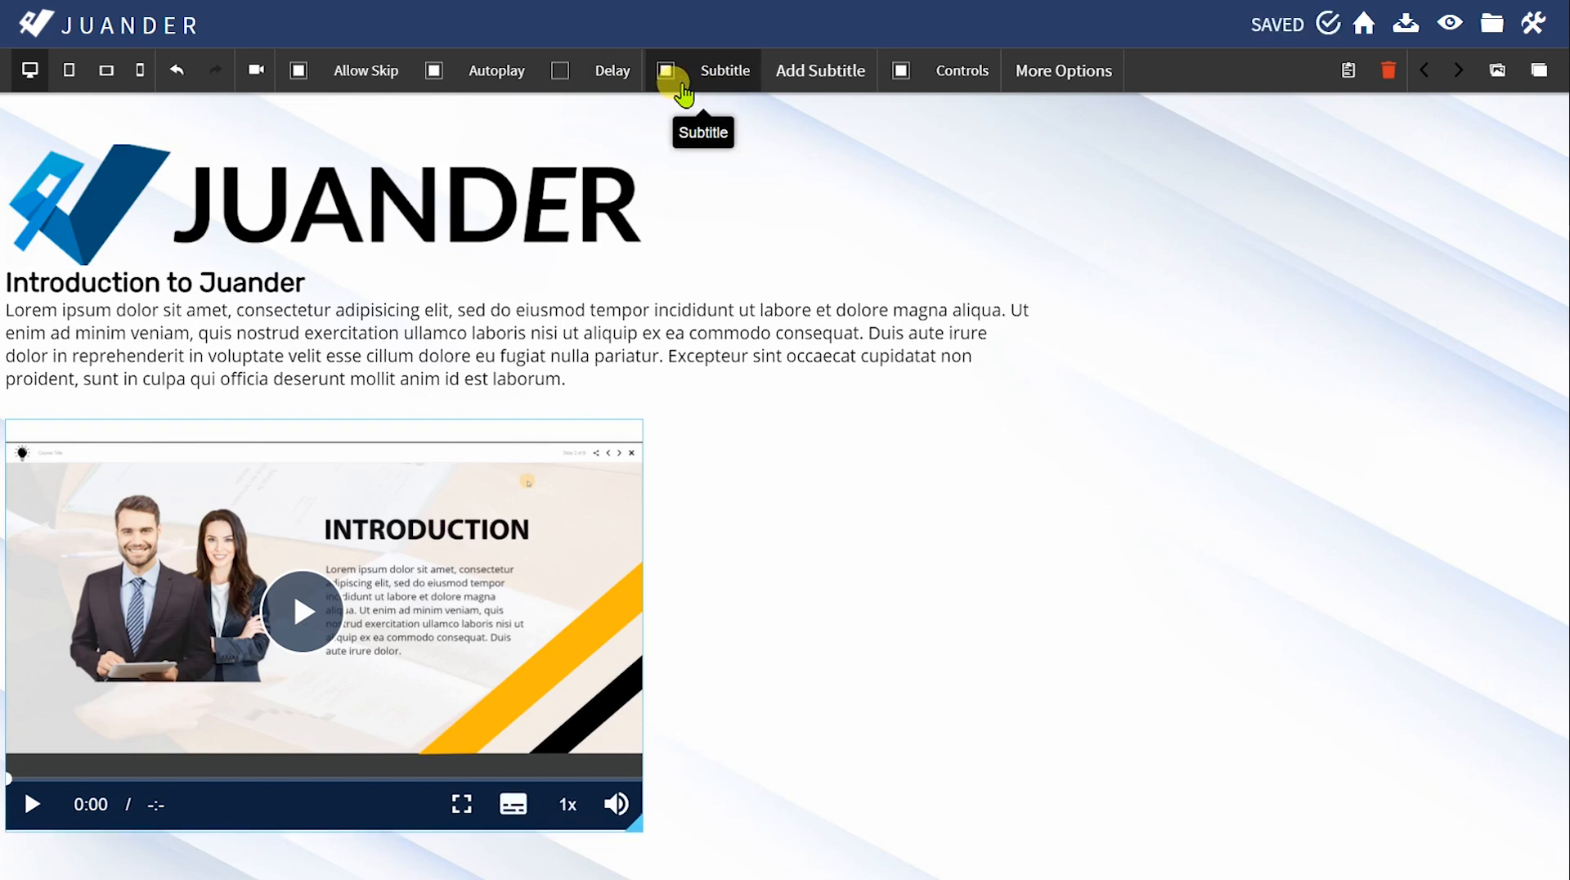
Step: Disable the video's subtitles and deselect the video
left_click(671, 78)
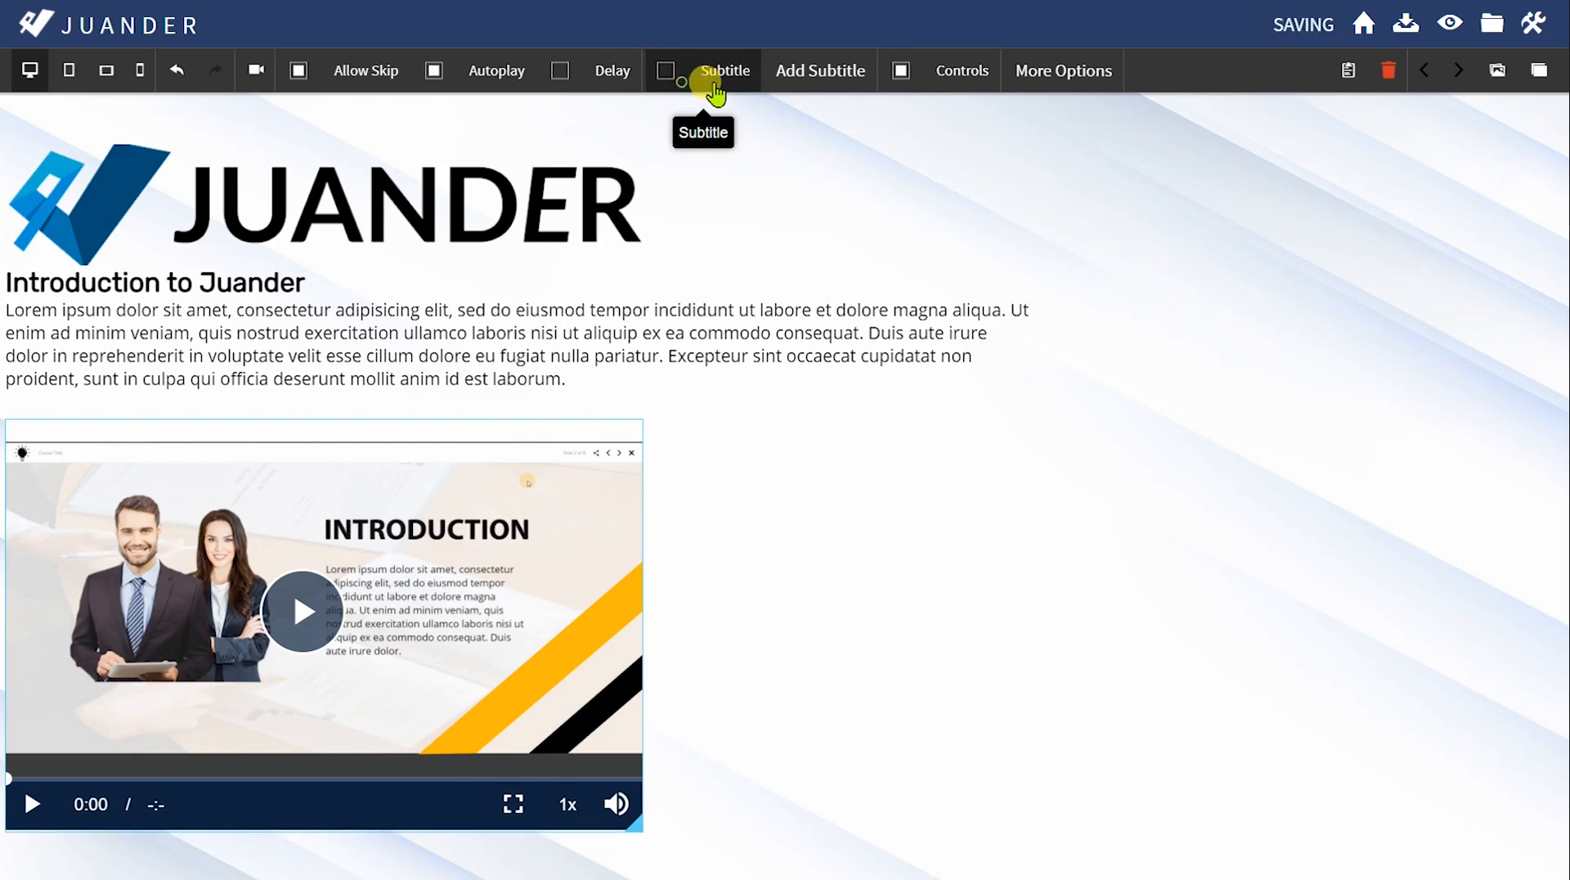
left_click(815, 90)
left_click(1062, 209)
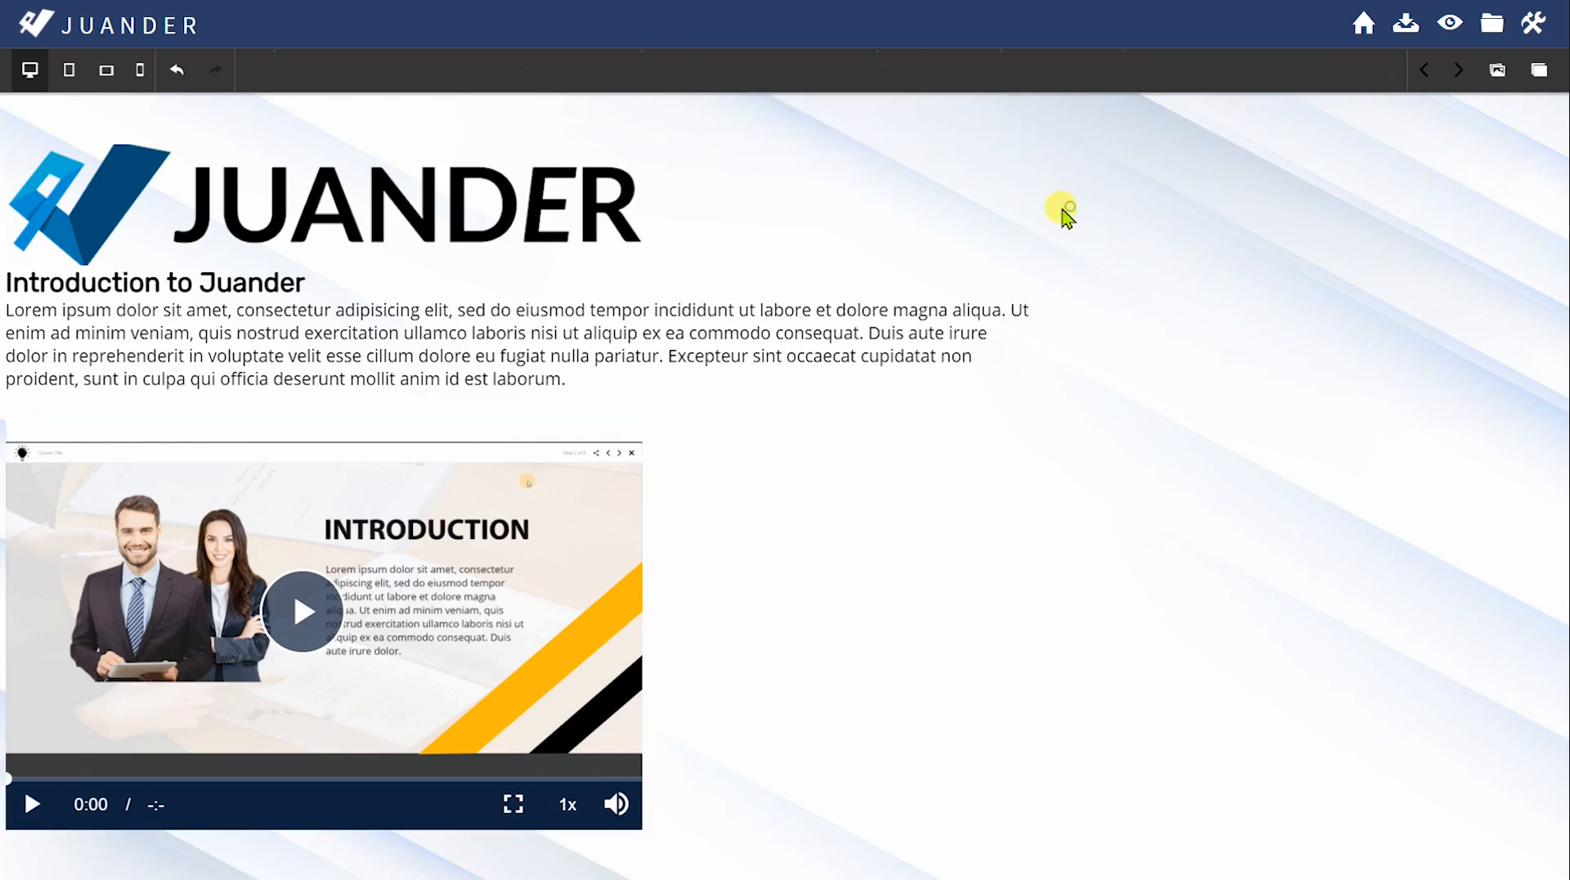
Step: Turn the introduction video's playback controls off and back on
left_click(627, 422)
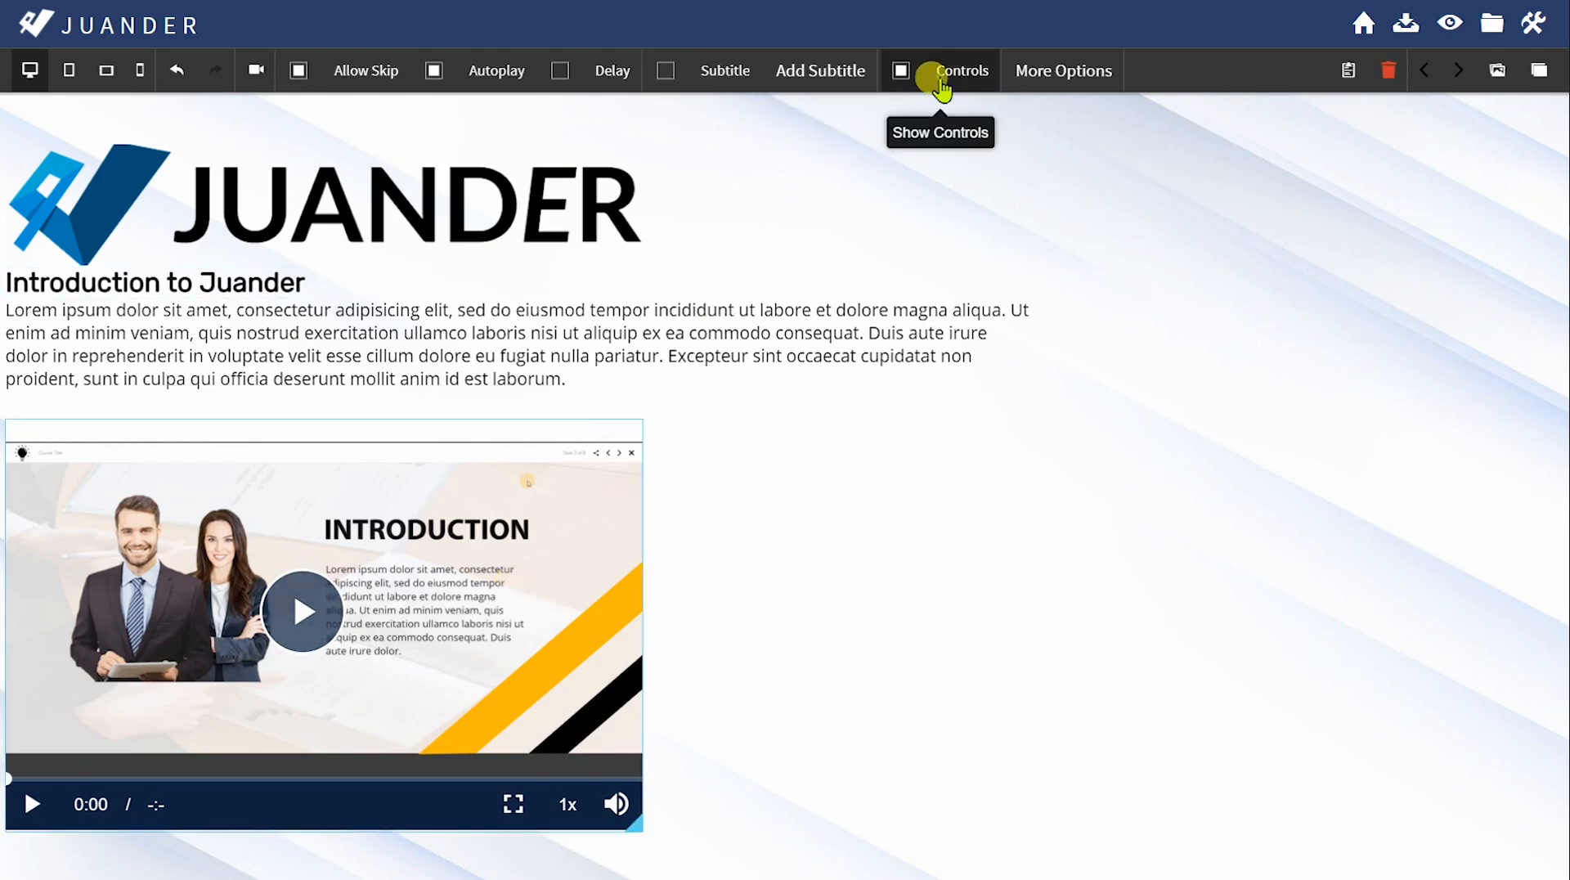
left_click(937, 75)
left_click(937, 78)
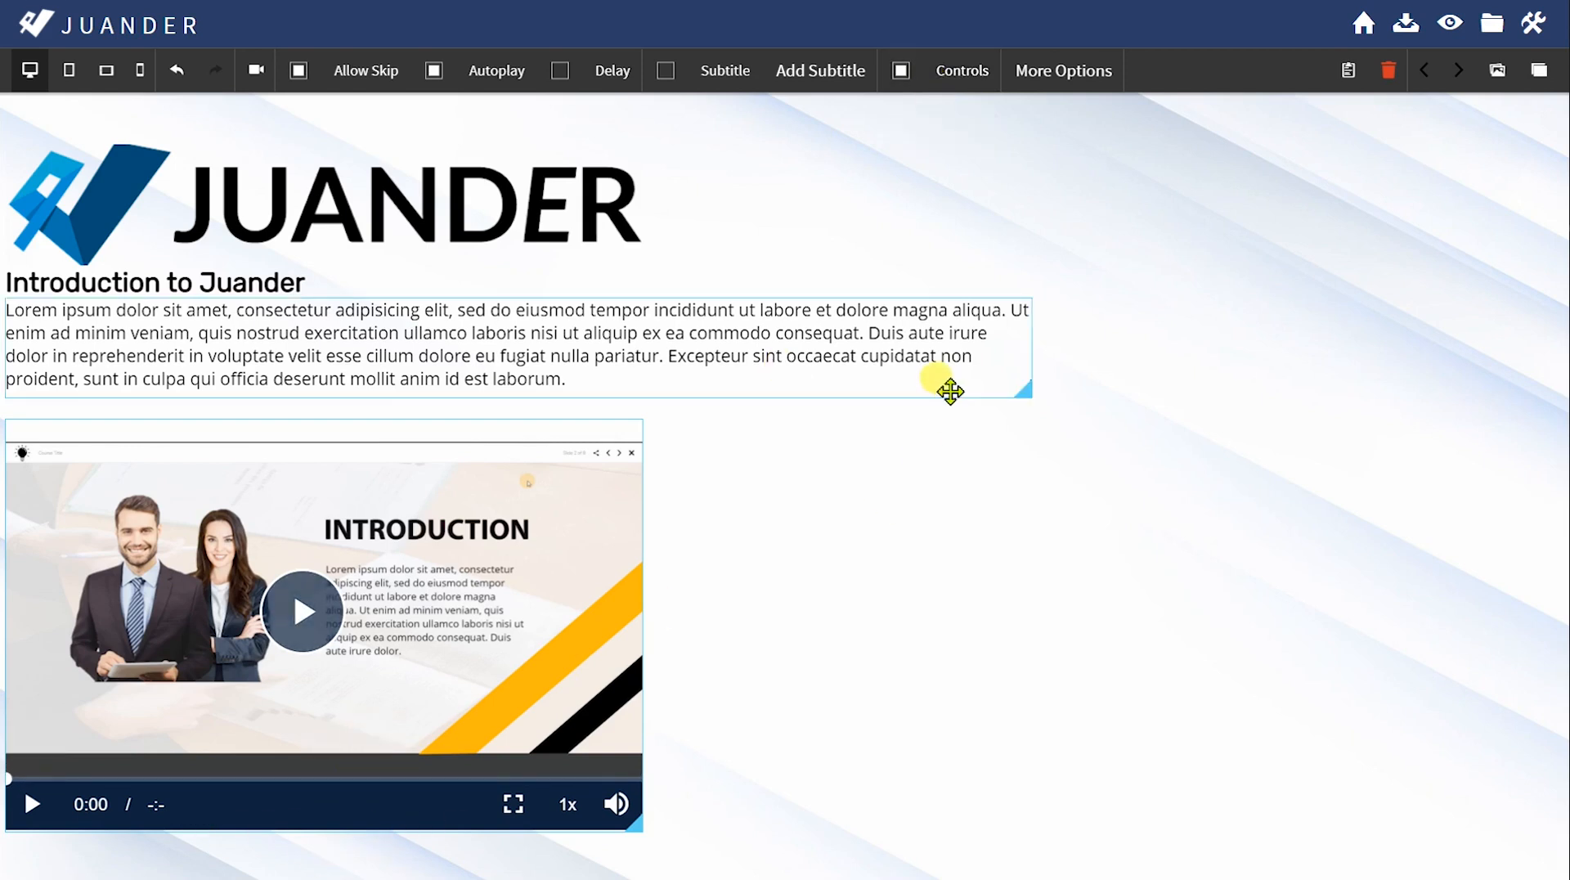
left_click(944, 90)
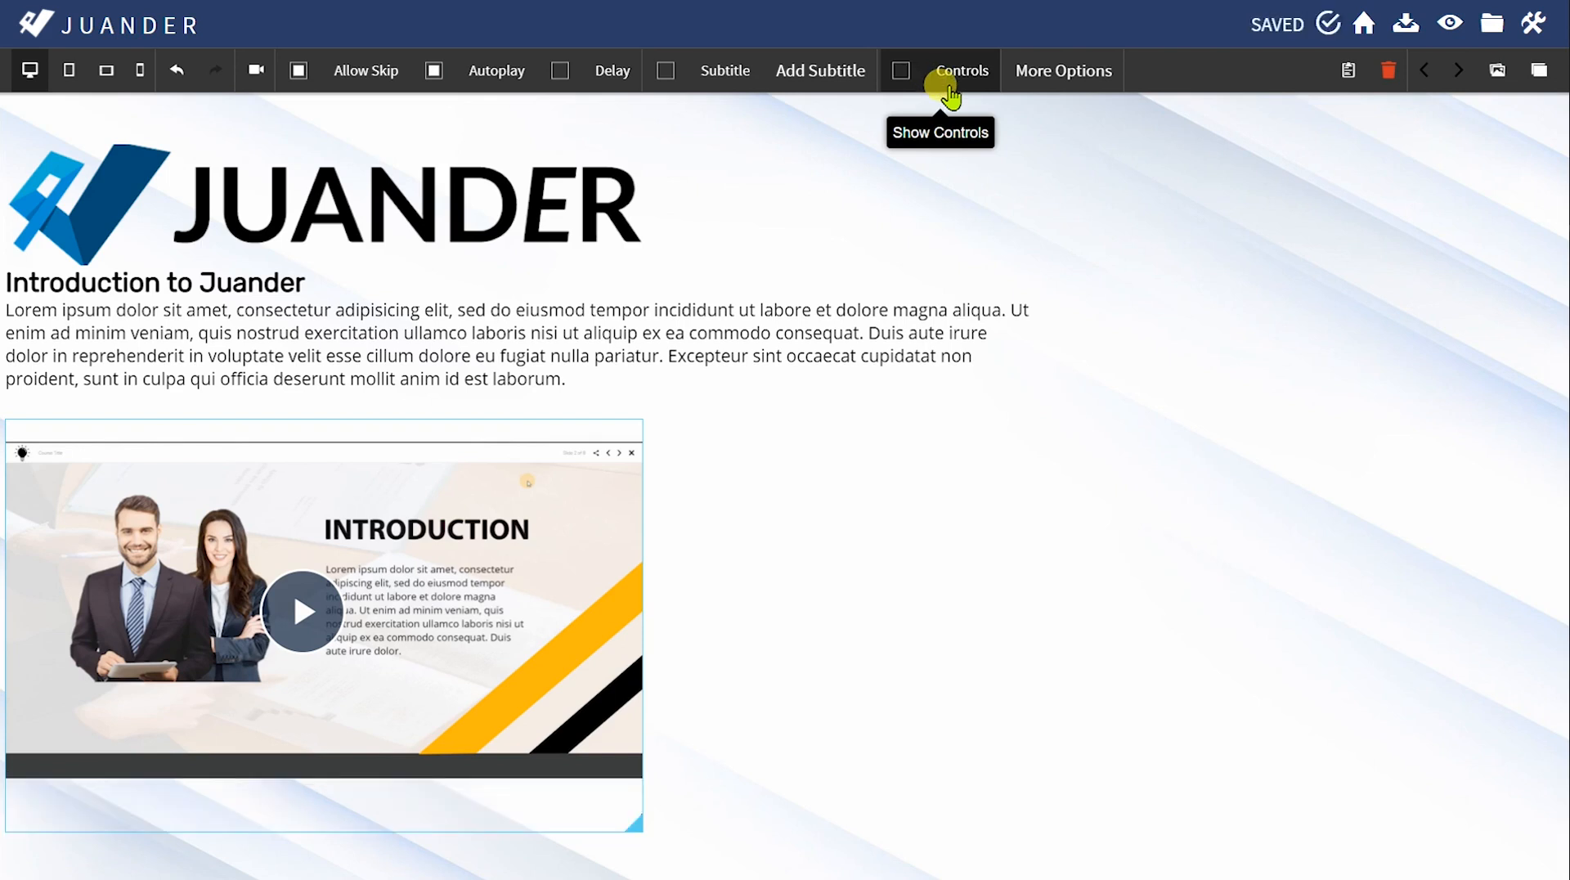
left_click(947, 86)
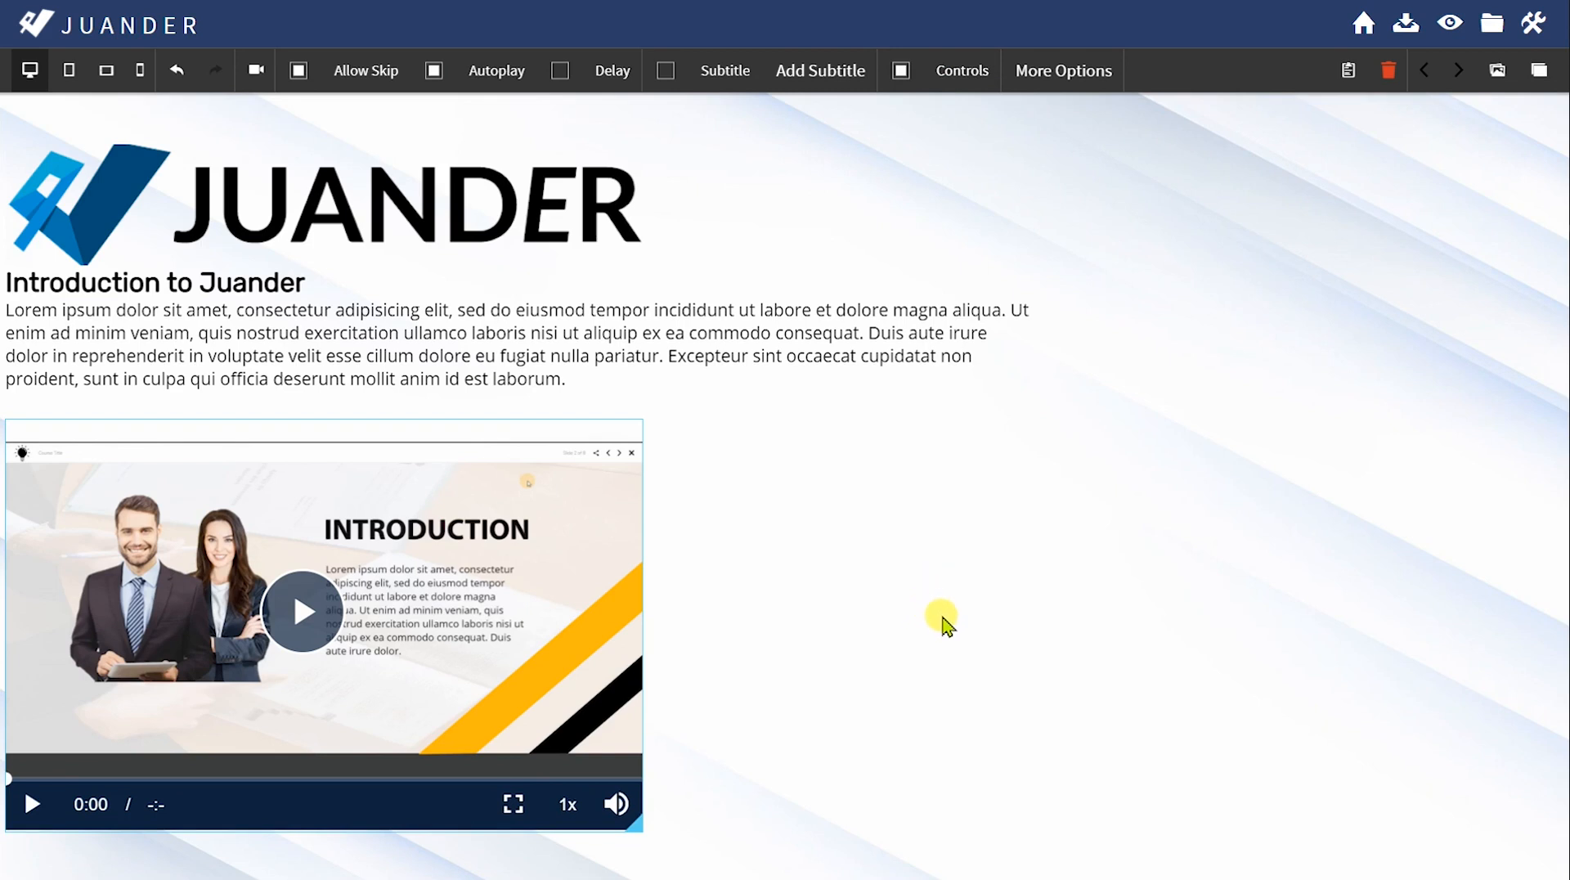
Step: Add a button element to the slide and place it directly beneath the video, aligned with the video's left edge
left_click(1497, 71)
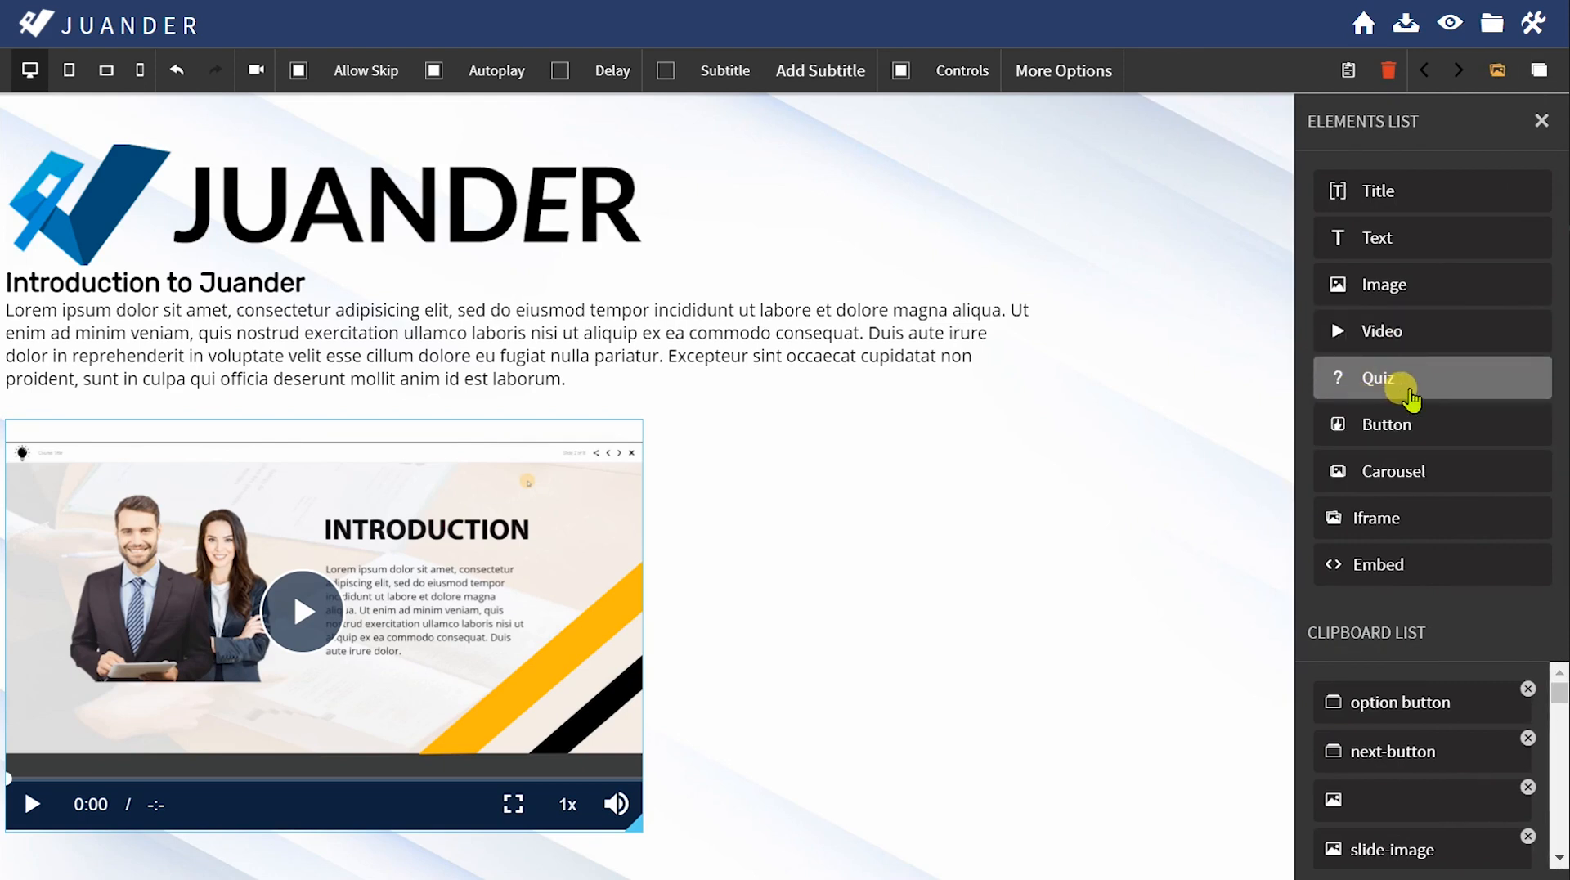
left_click(1382, 430)
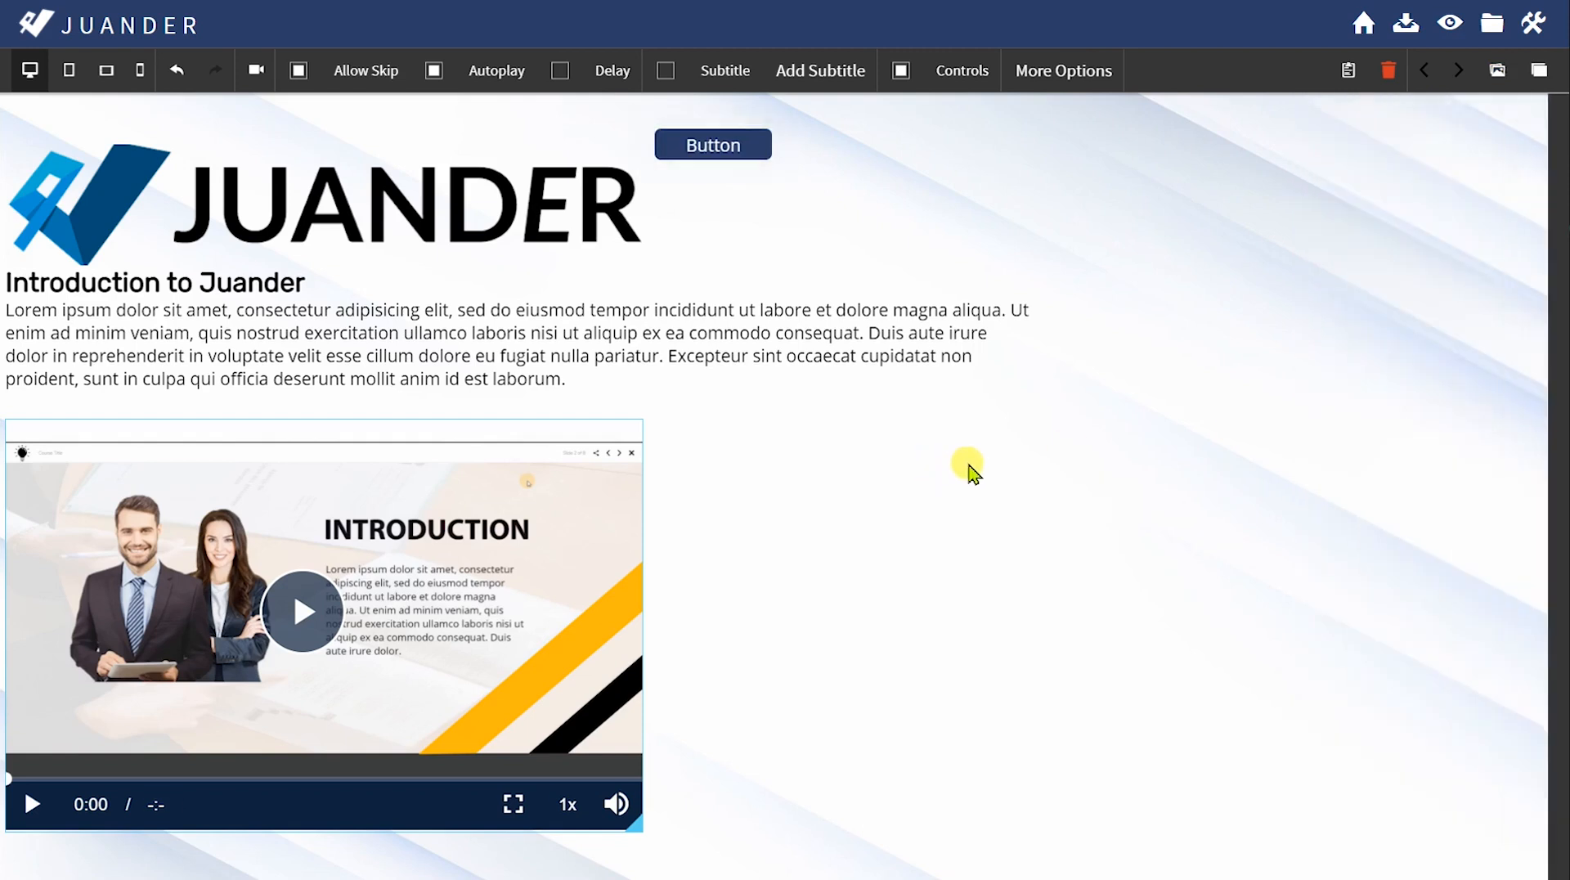
left_click_drag(733, 144, 270, 863)
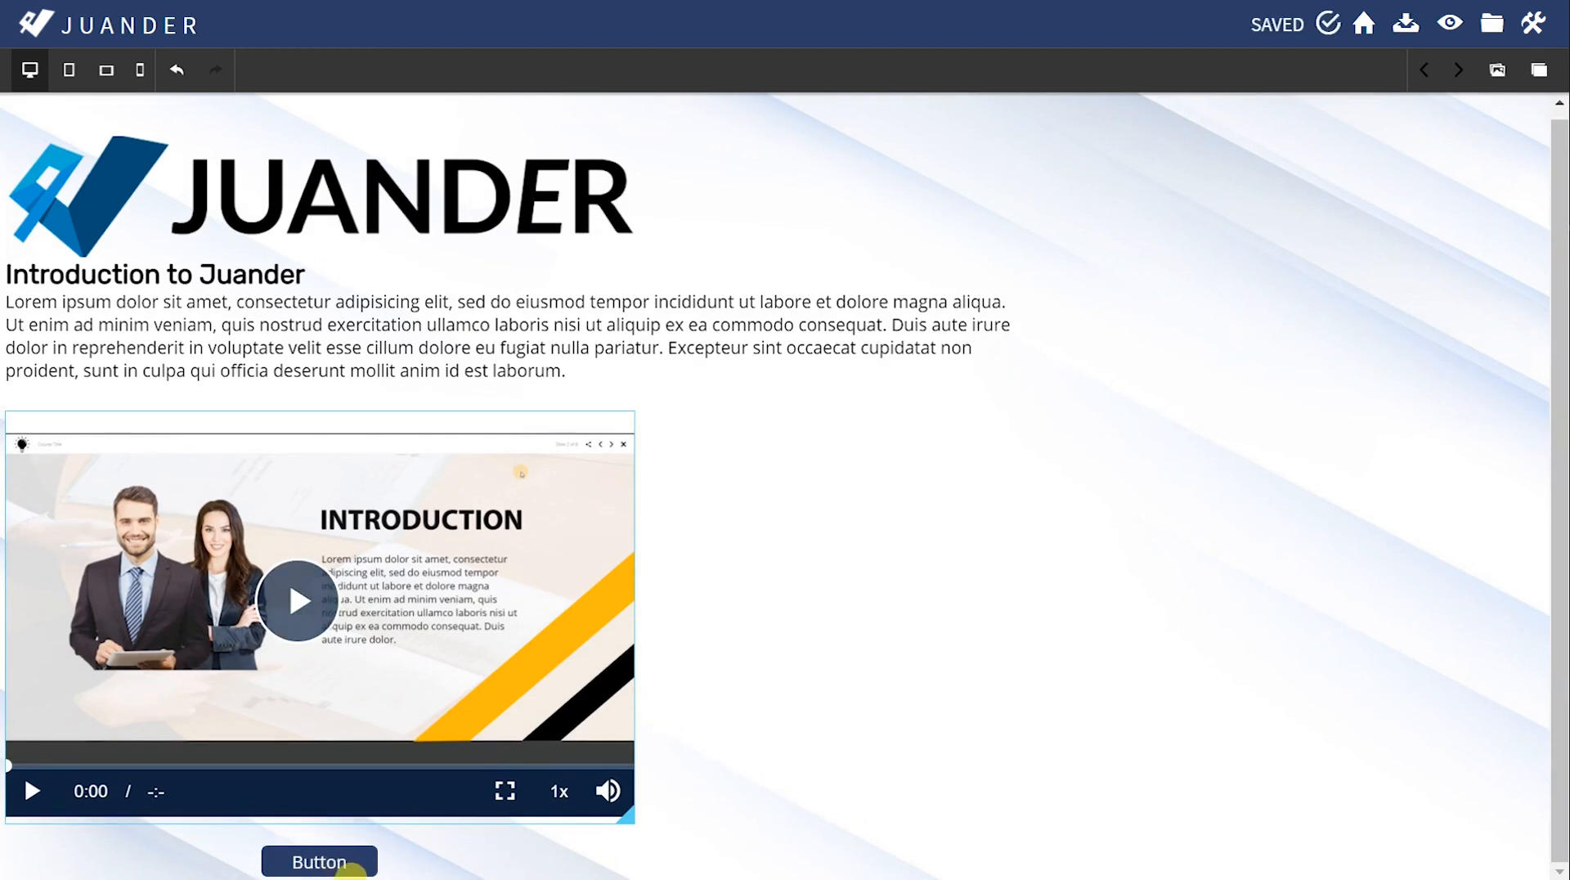
left_click_drag(369, 870, 63, 851)
scroll(772, 778, "down", 1)
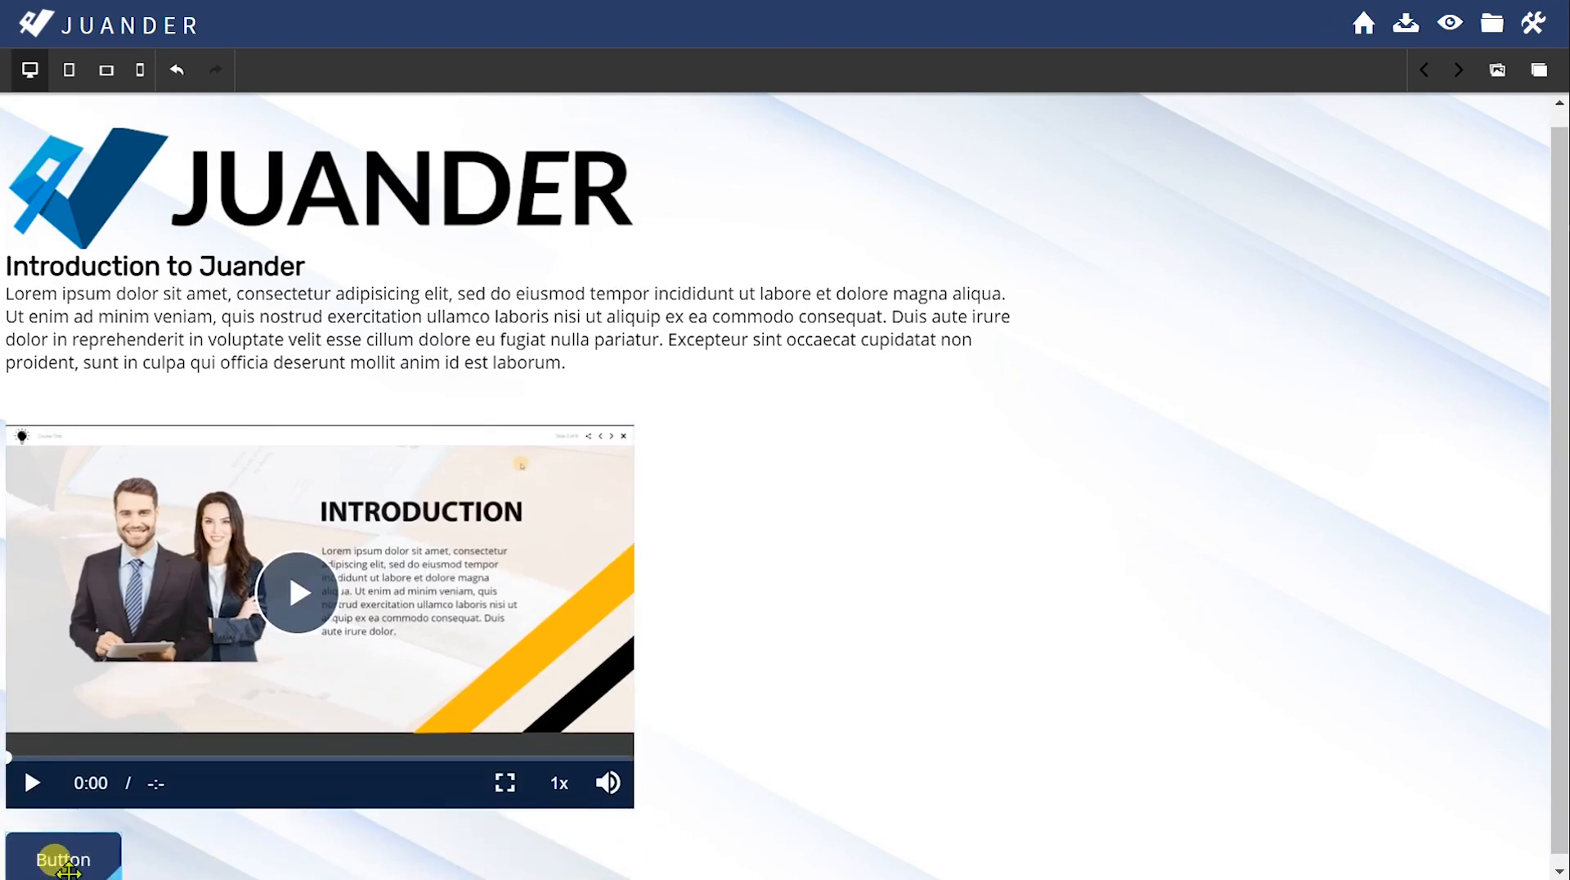
Step: Try linking the button to a slide, check the available slides, and switch its link type to External Link
double_click(77, 865)
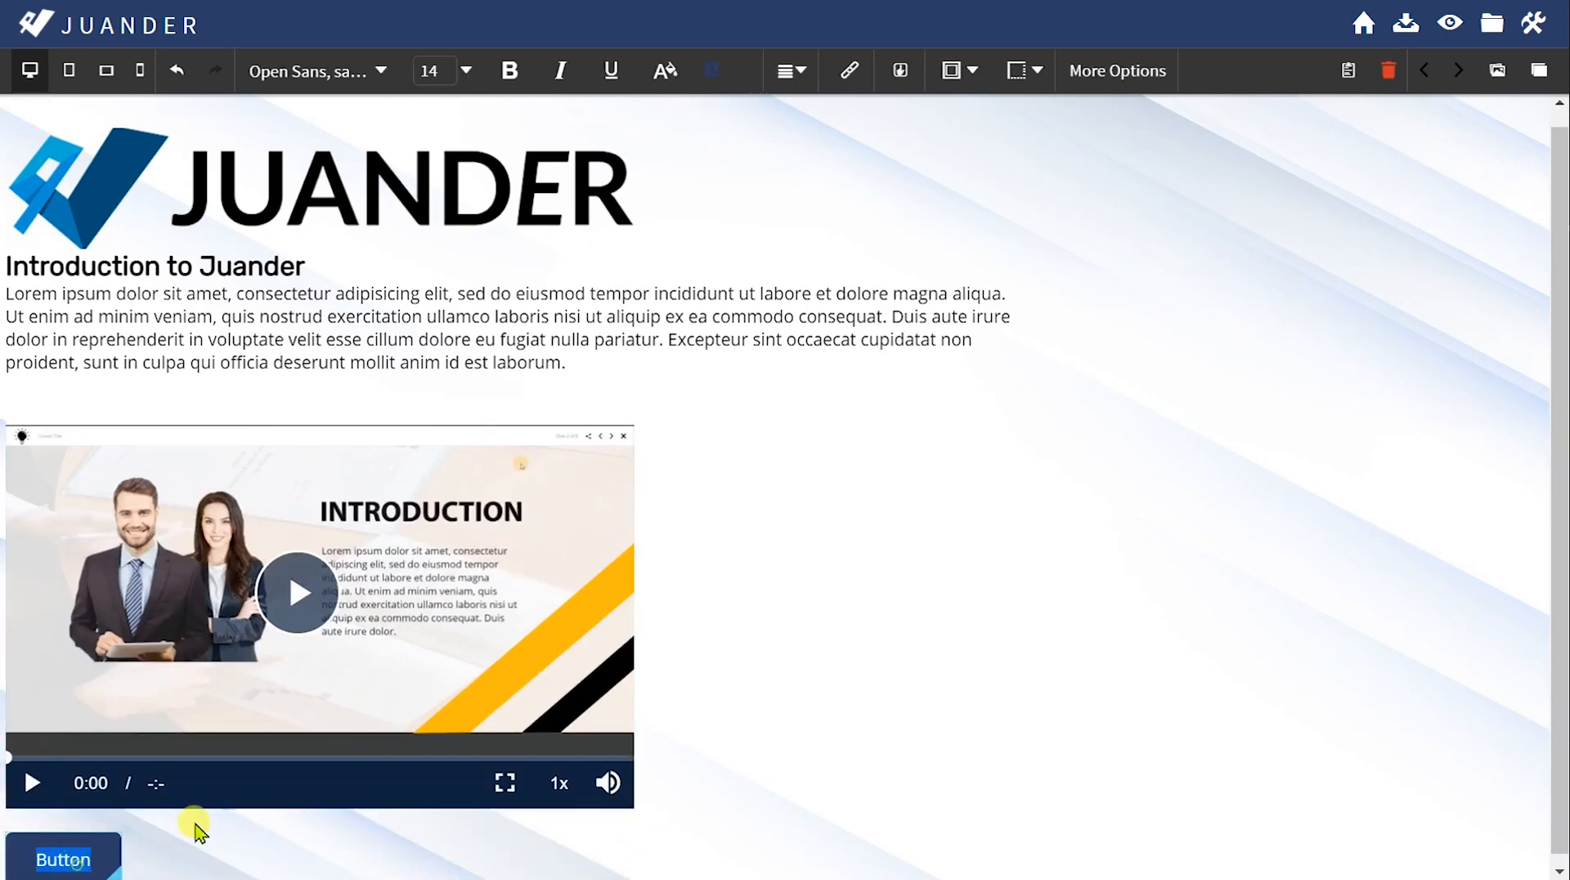
left_click(851, 70)
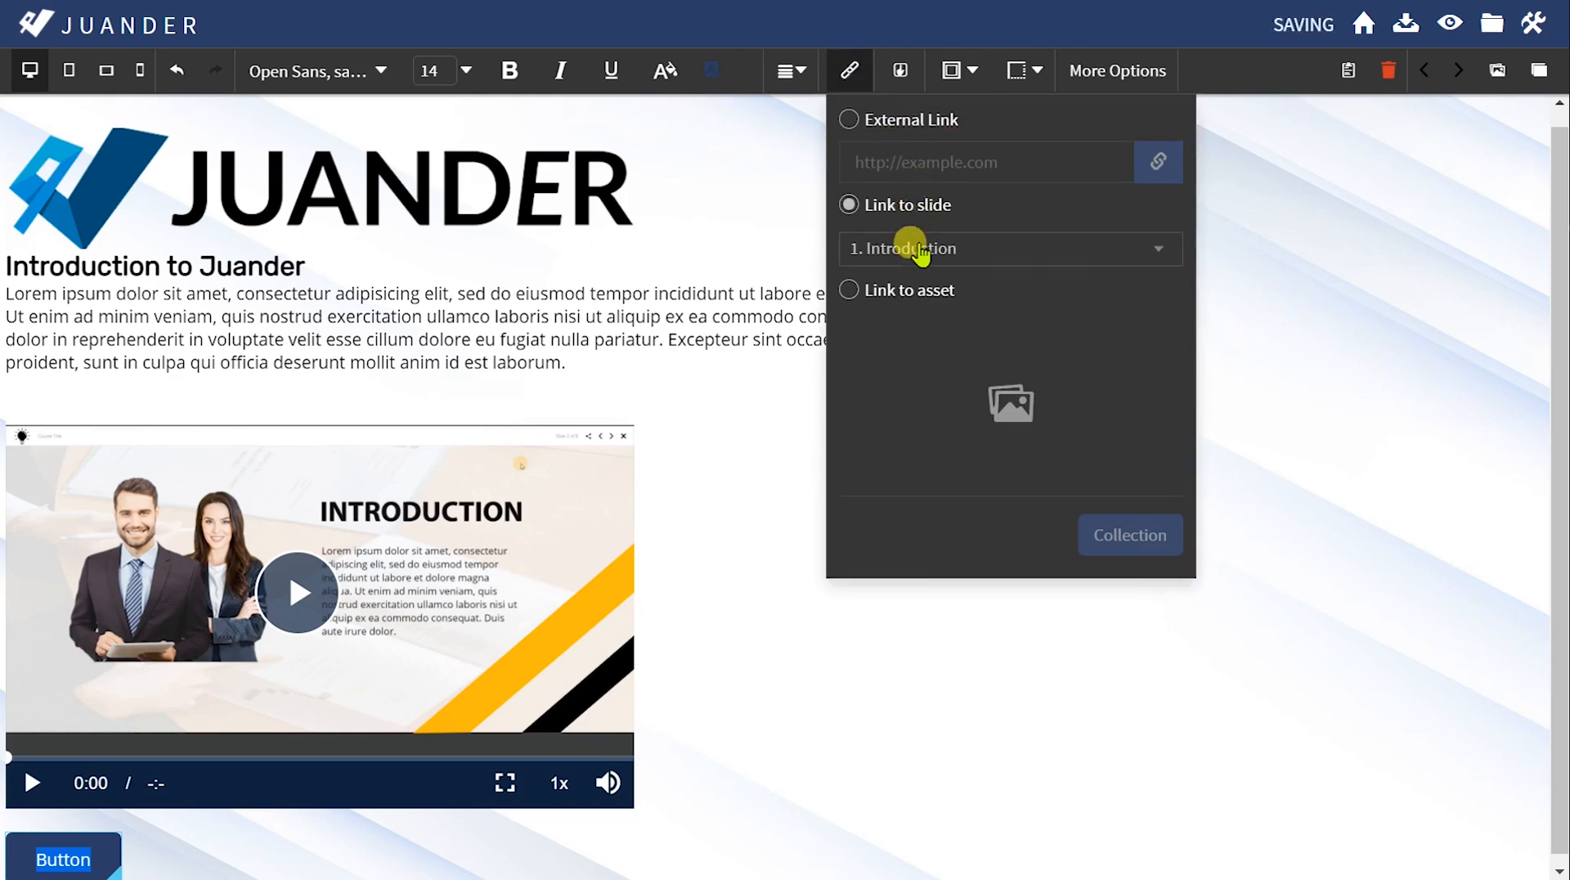
left_click(906, 247)
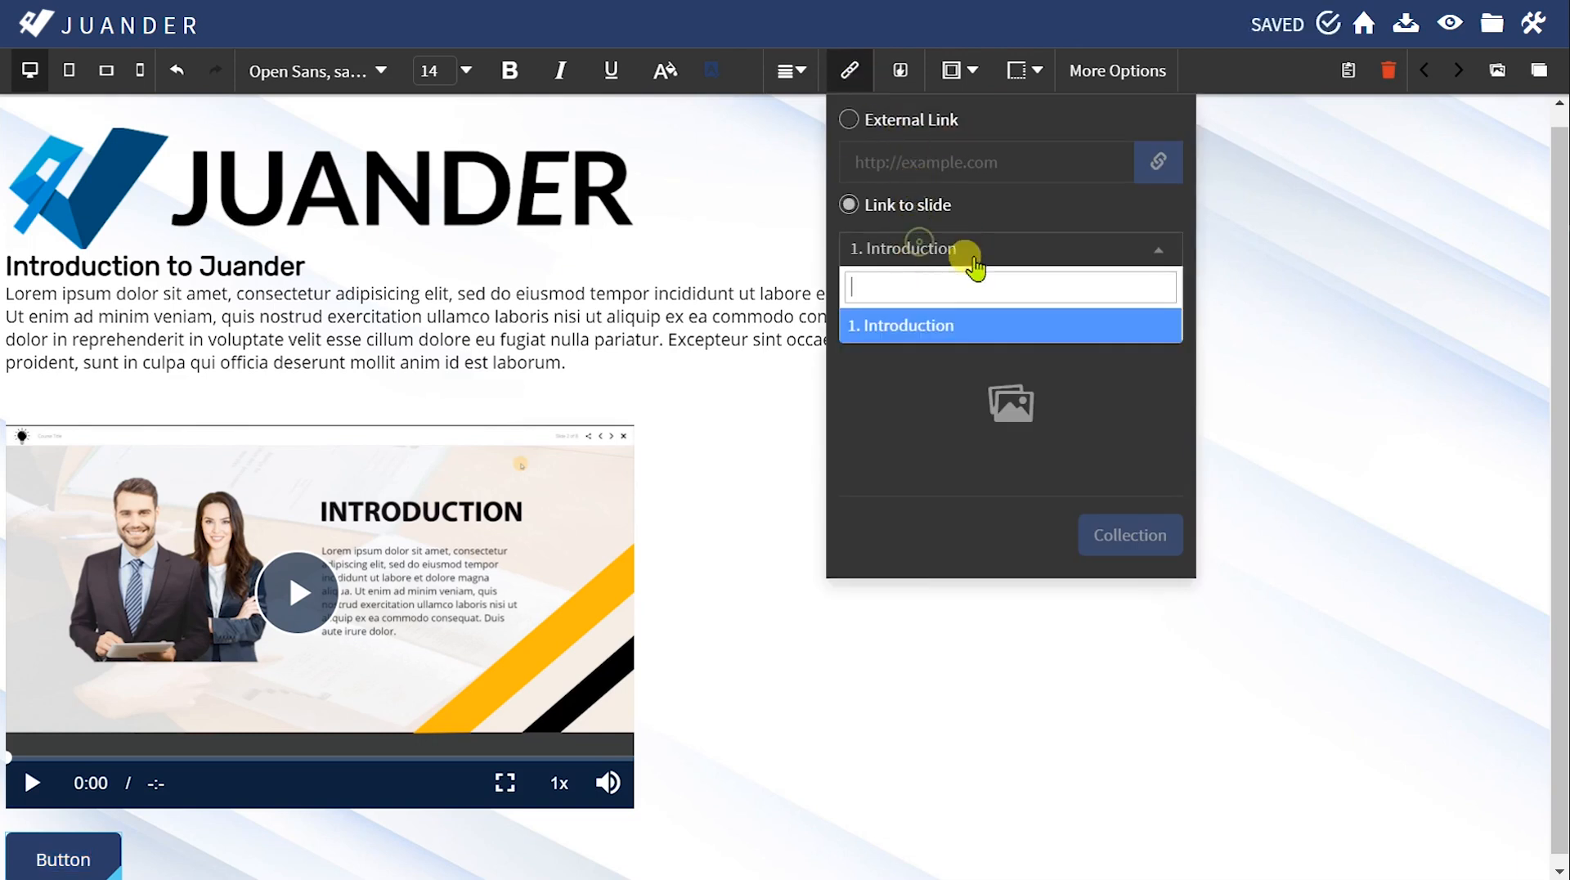
left_click(936, 247)
left_click(907, 249)
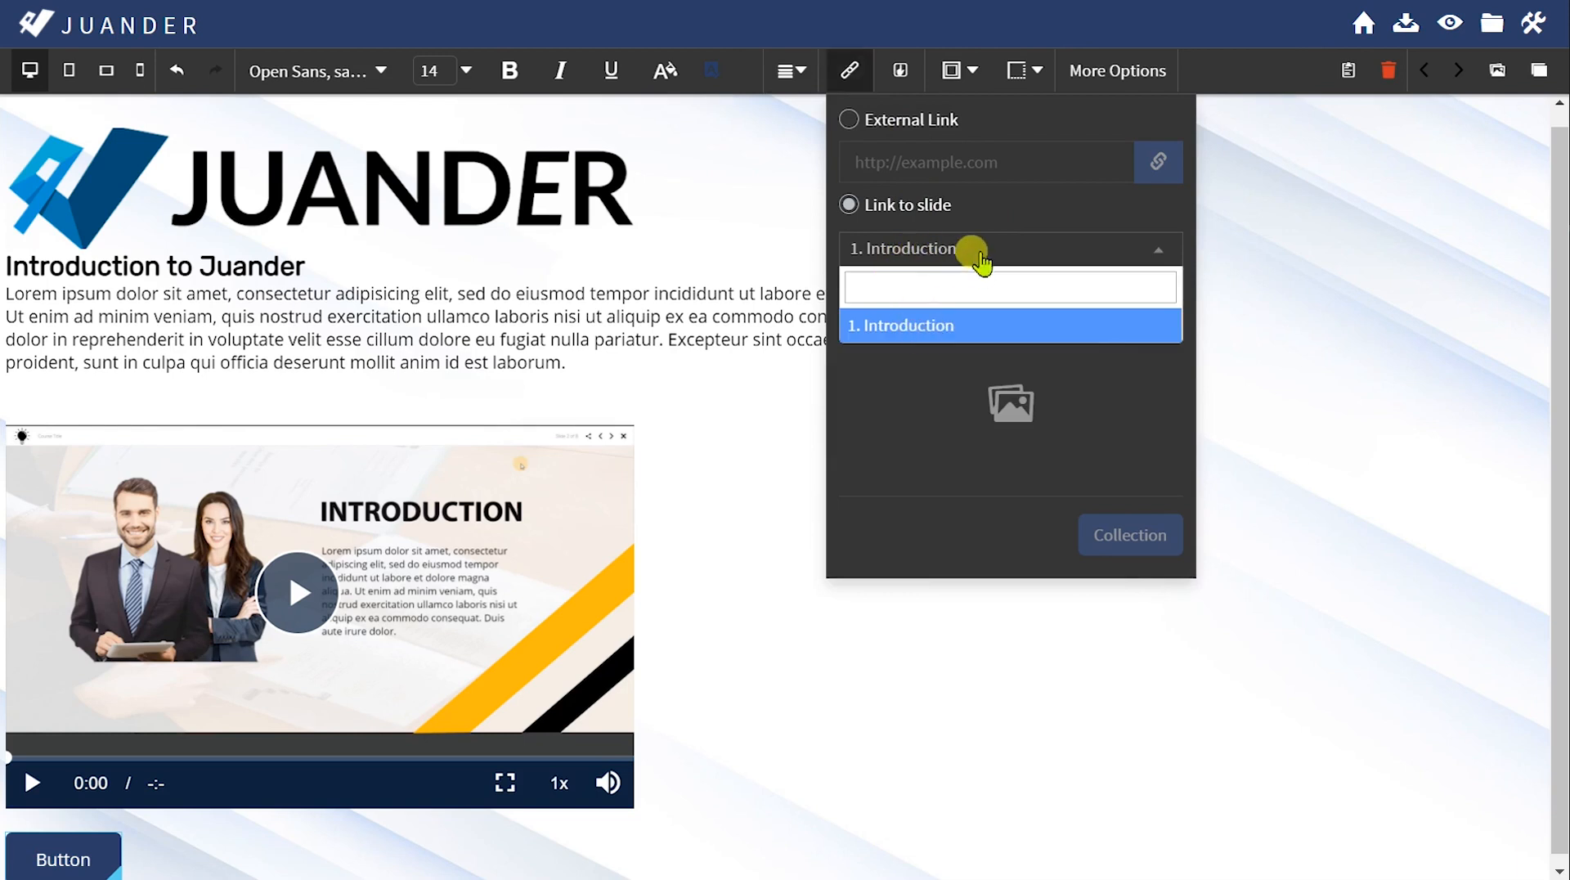
left_click(920, 119)
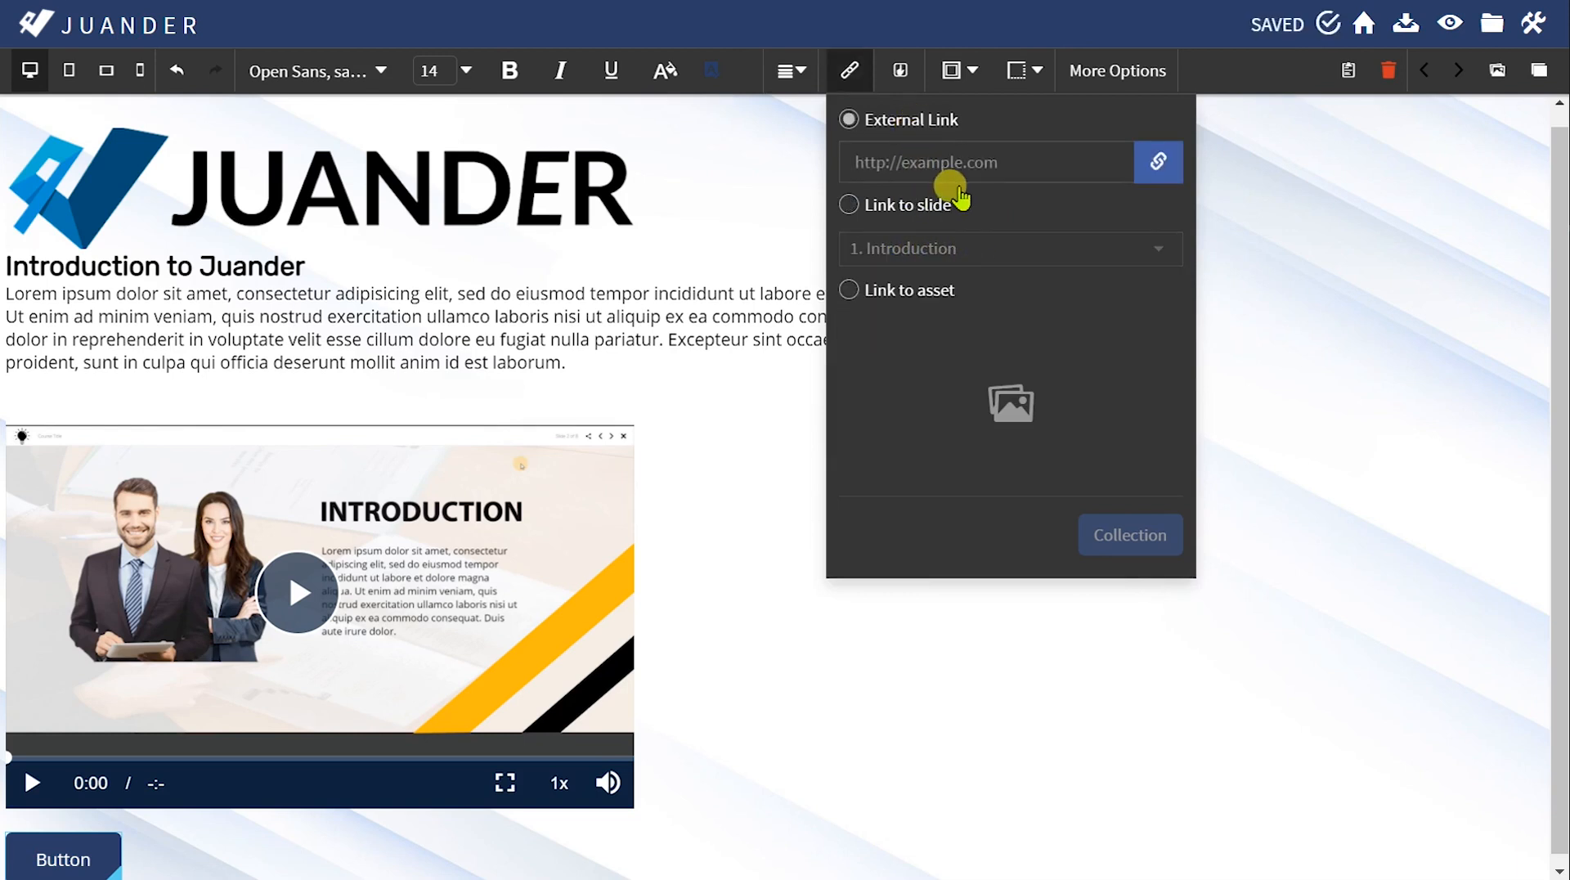
Step: Switch the button's link type to Link to asset, browse the asset collections, and close them without choosing a file
left_click(902, 304)
left_click(1014, 398)
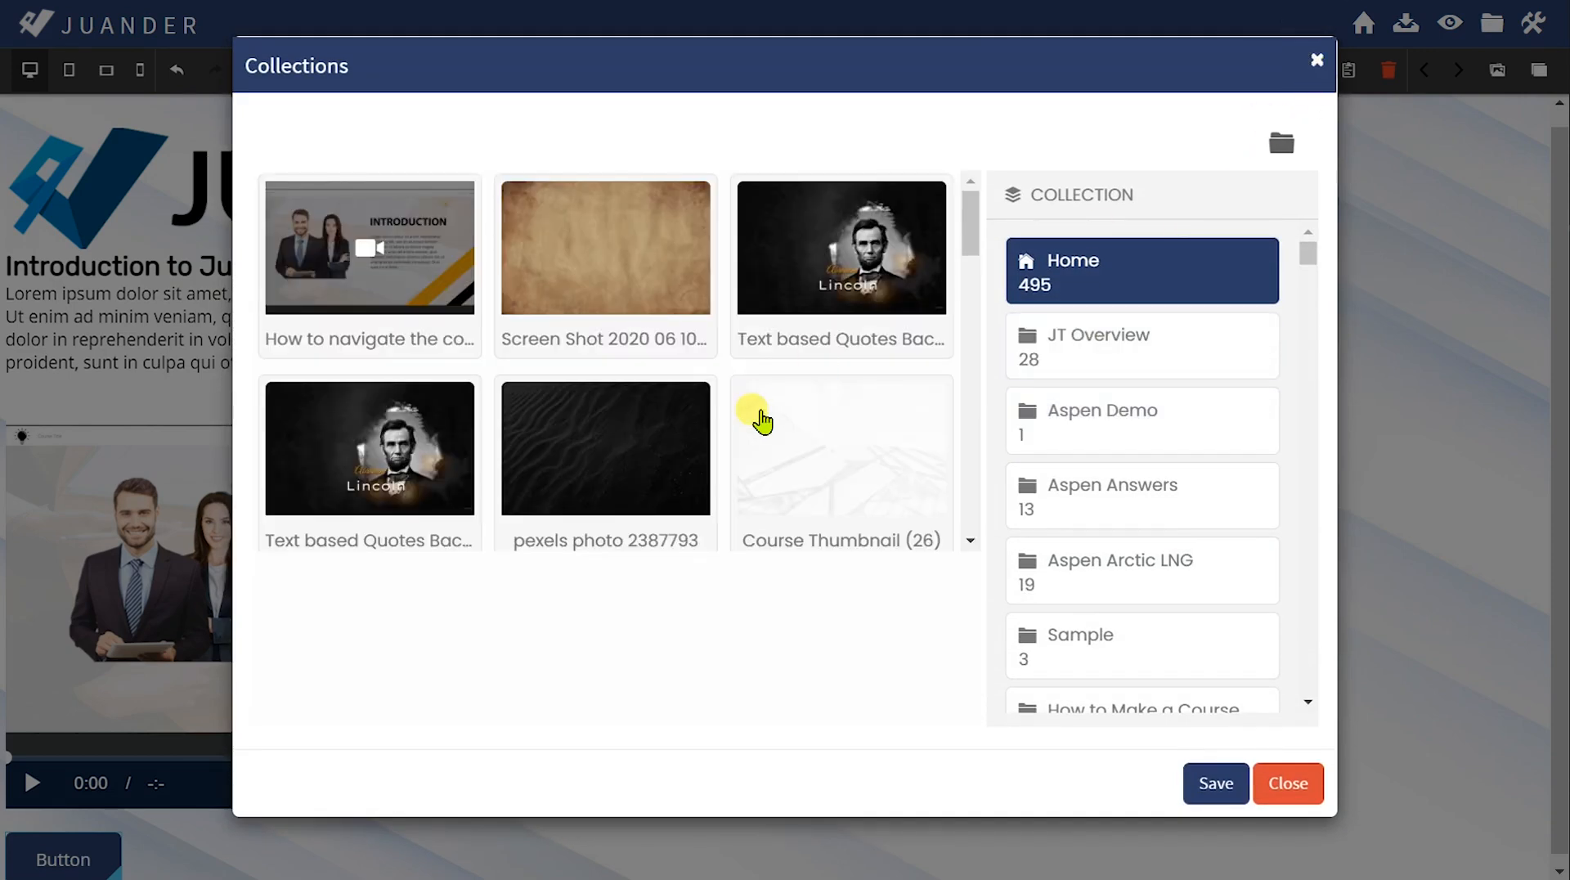
scroll(769, 425, "down", 5)
left_click(1310, 64)
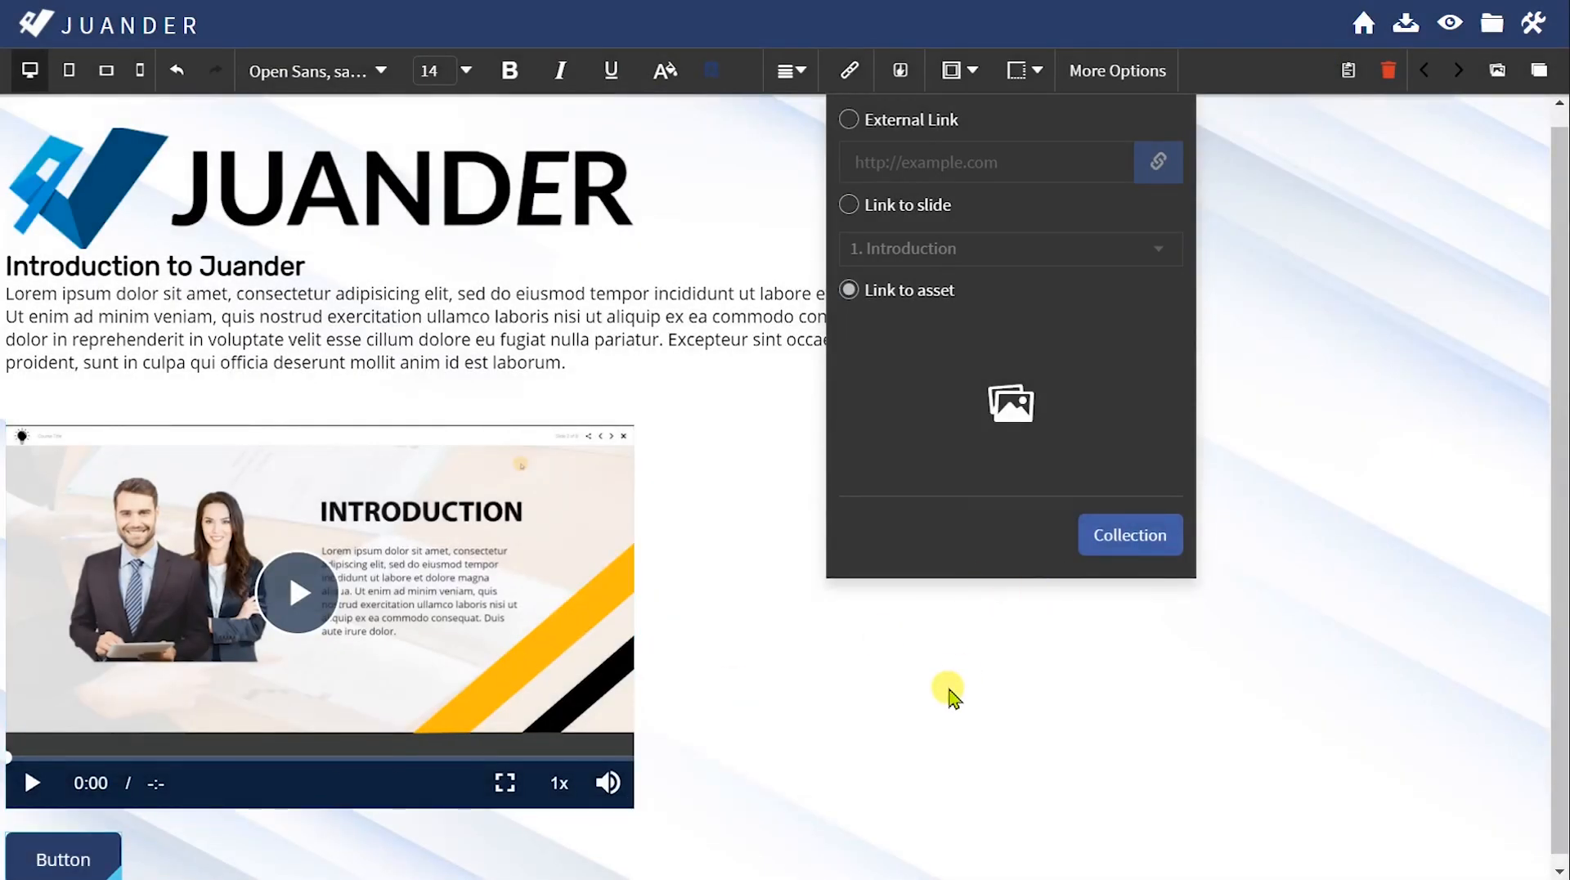
left_click(953, 697)
Step: Examine the colour choices for the button's background and close the colour picker without choosing one
left_click(105, 851)
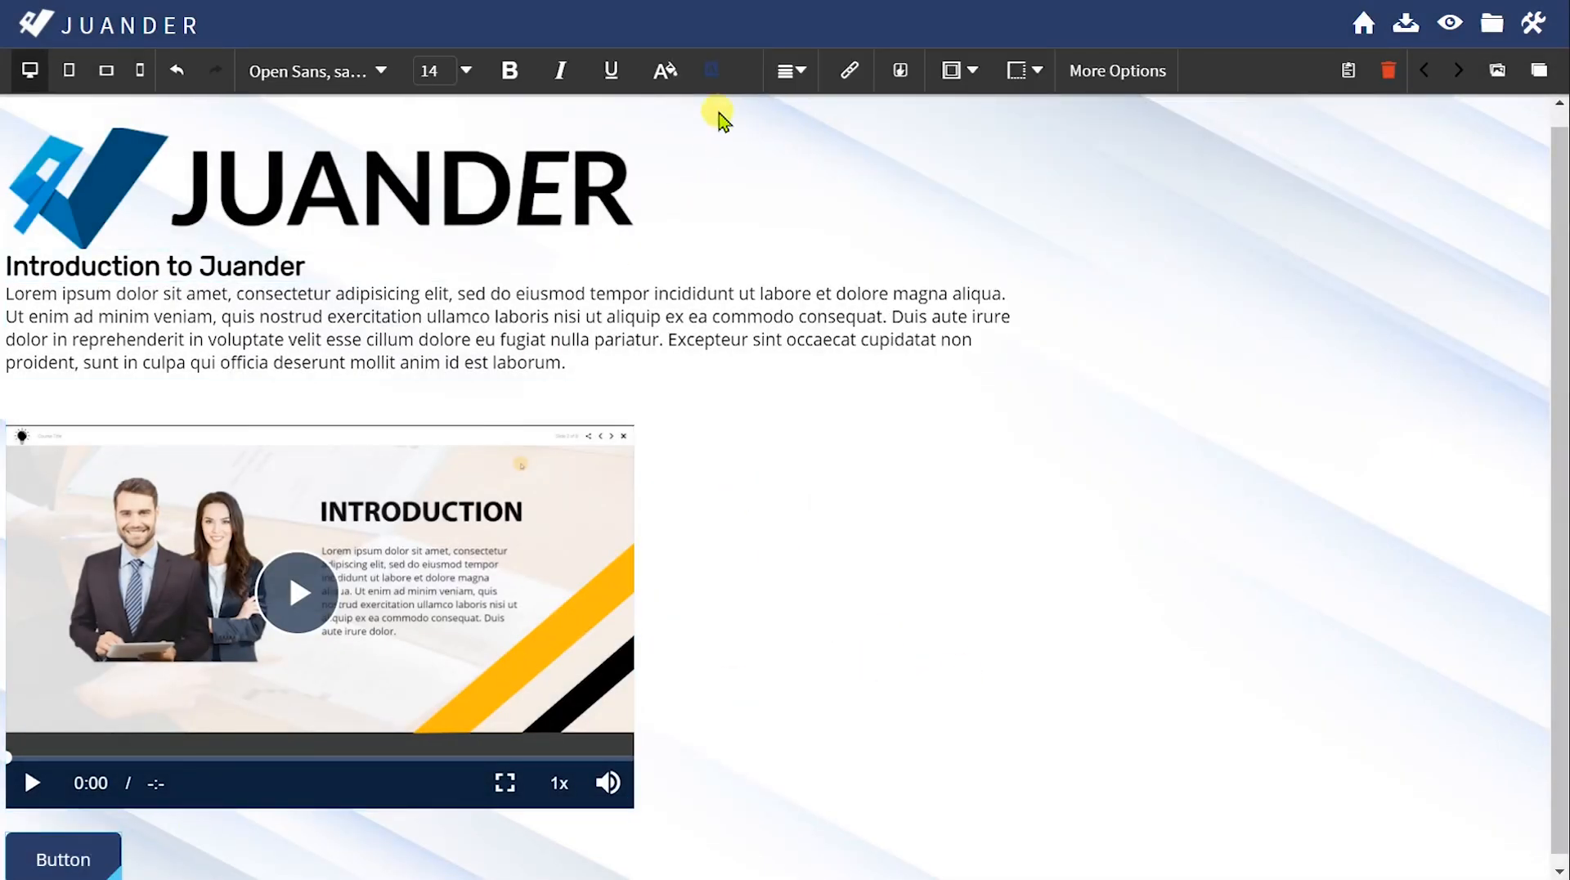
left_click(711, 72)
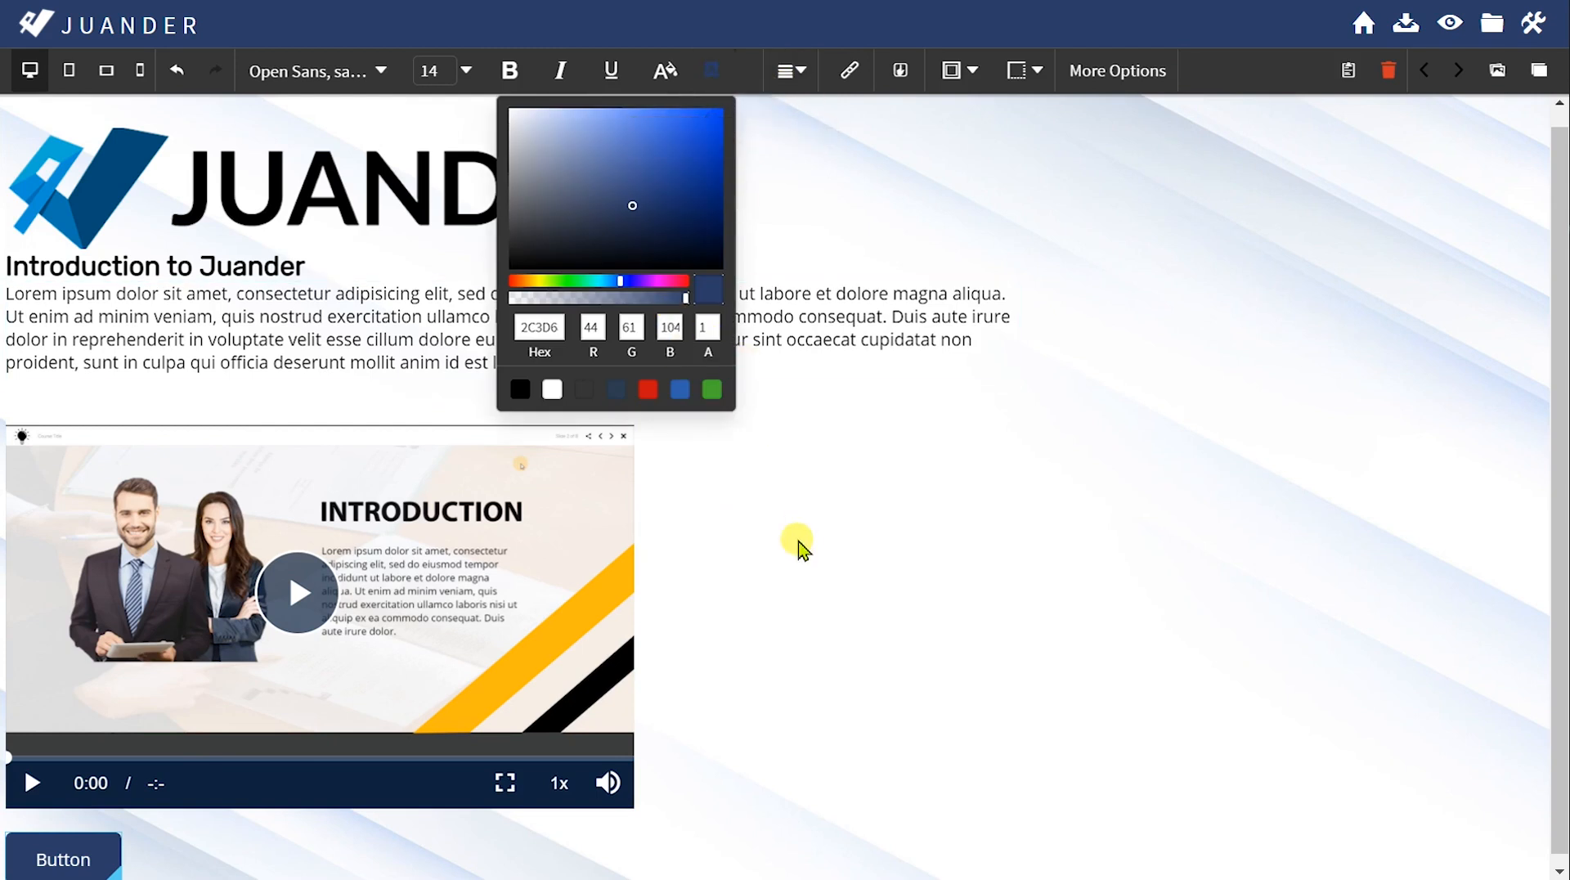
left_click(798, 601)
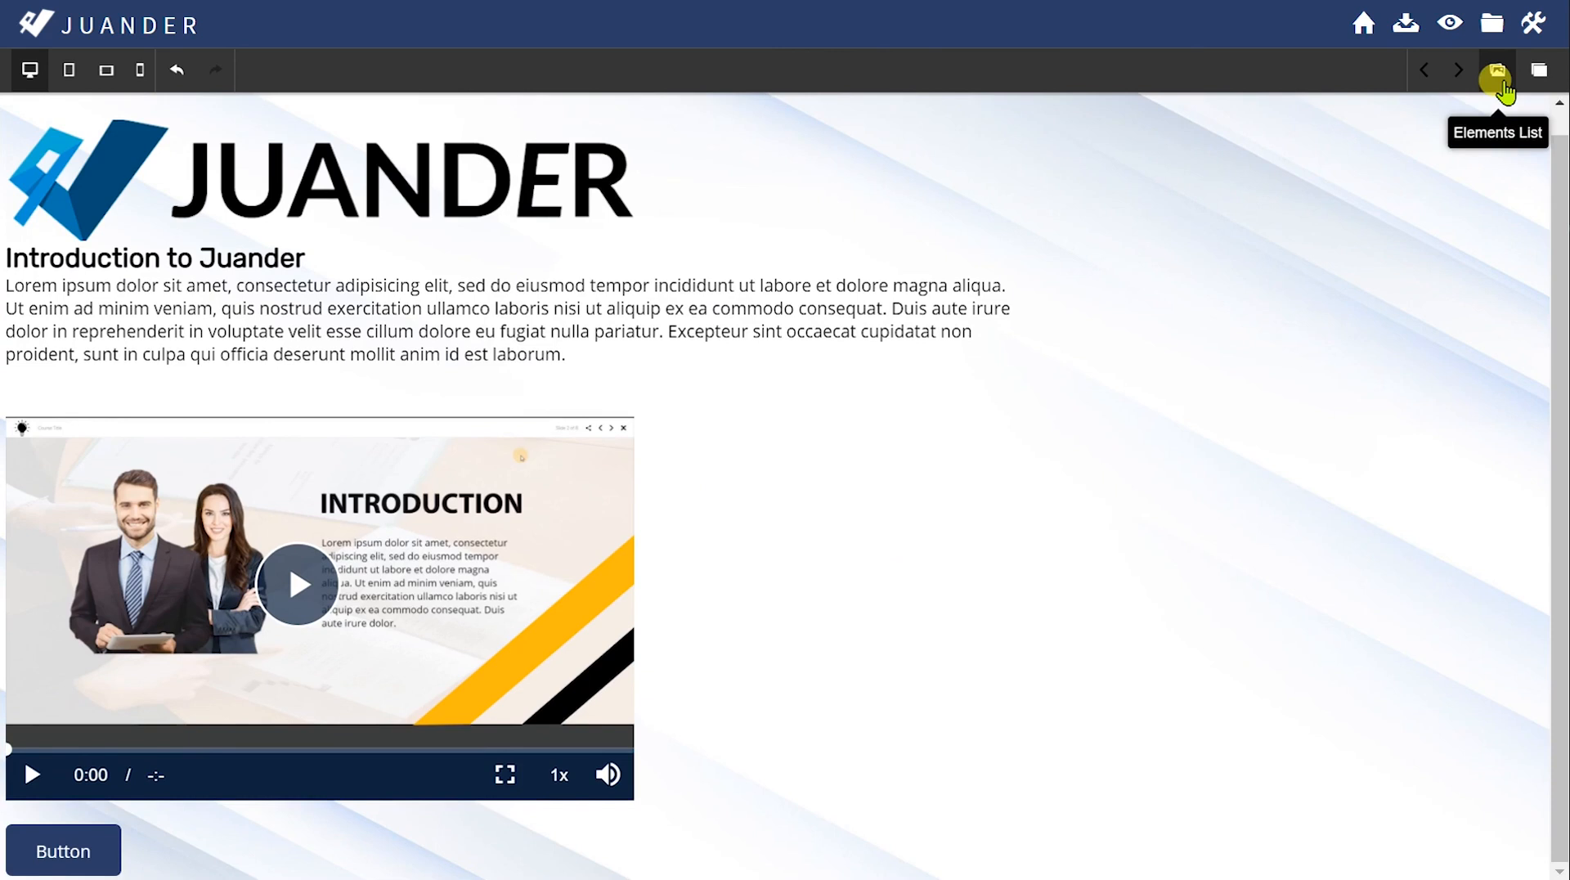
Step: Add a carousel element and pick the autumn forest "background" image and the clock image for it
left_click(1502, 82)
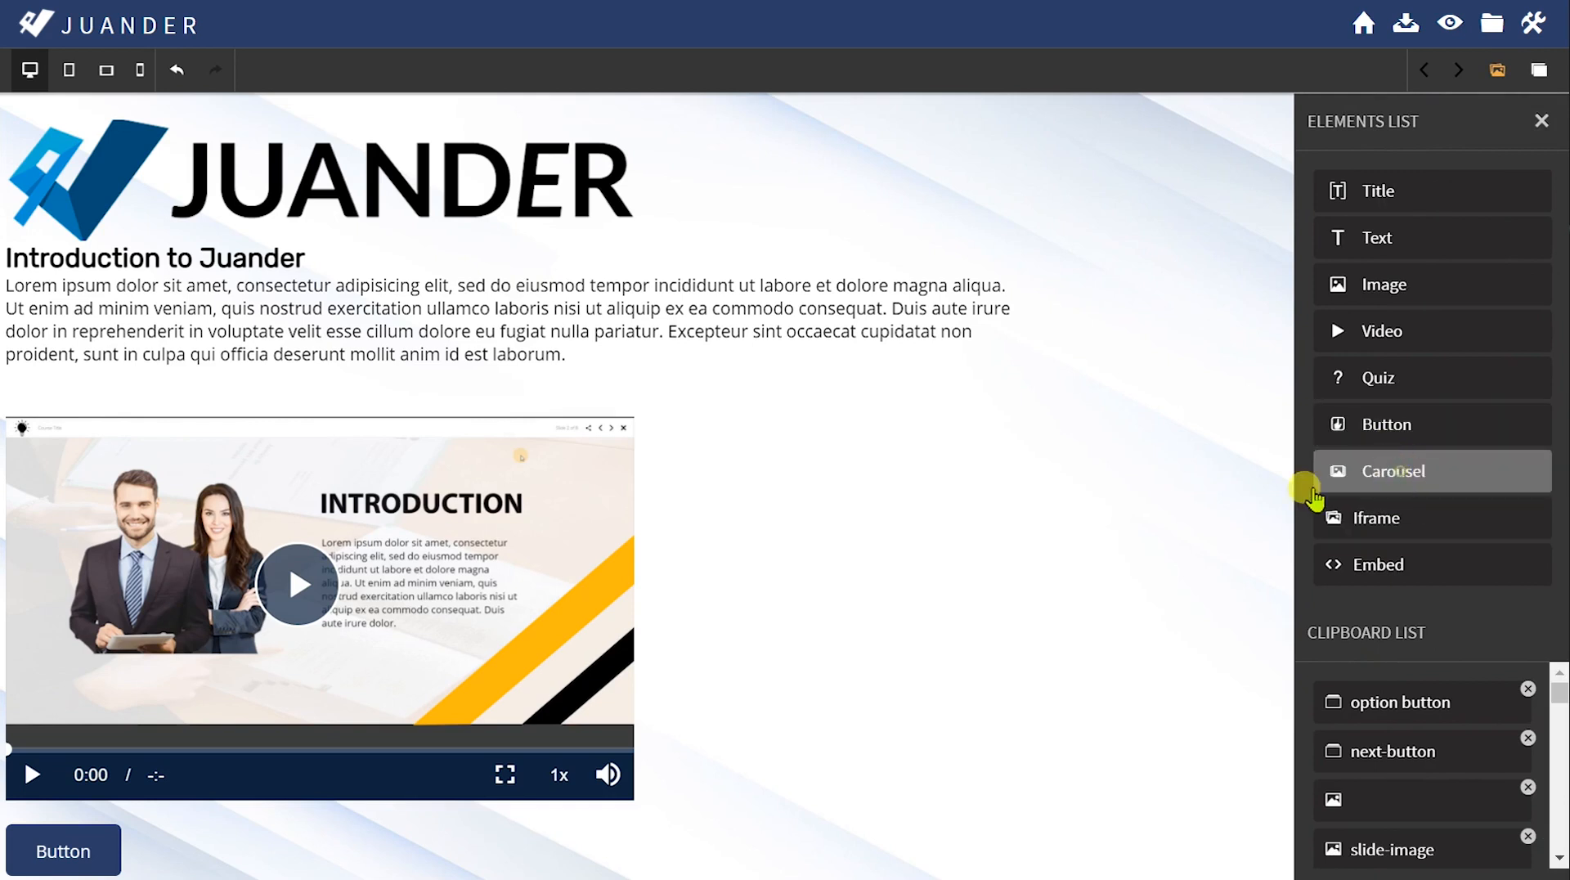
left_click(1308, 482)
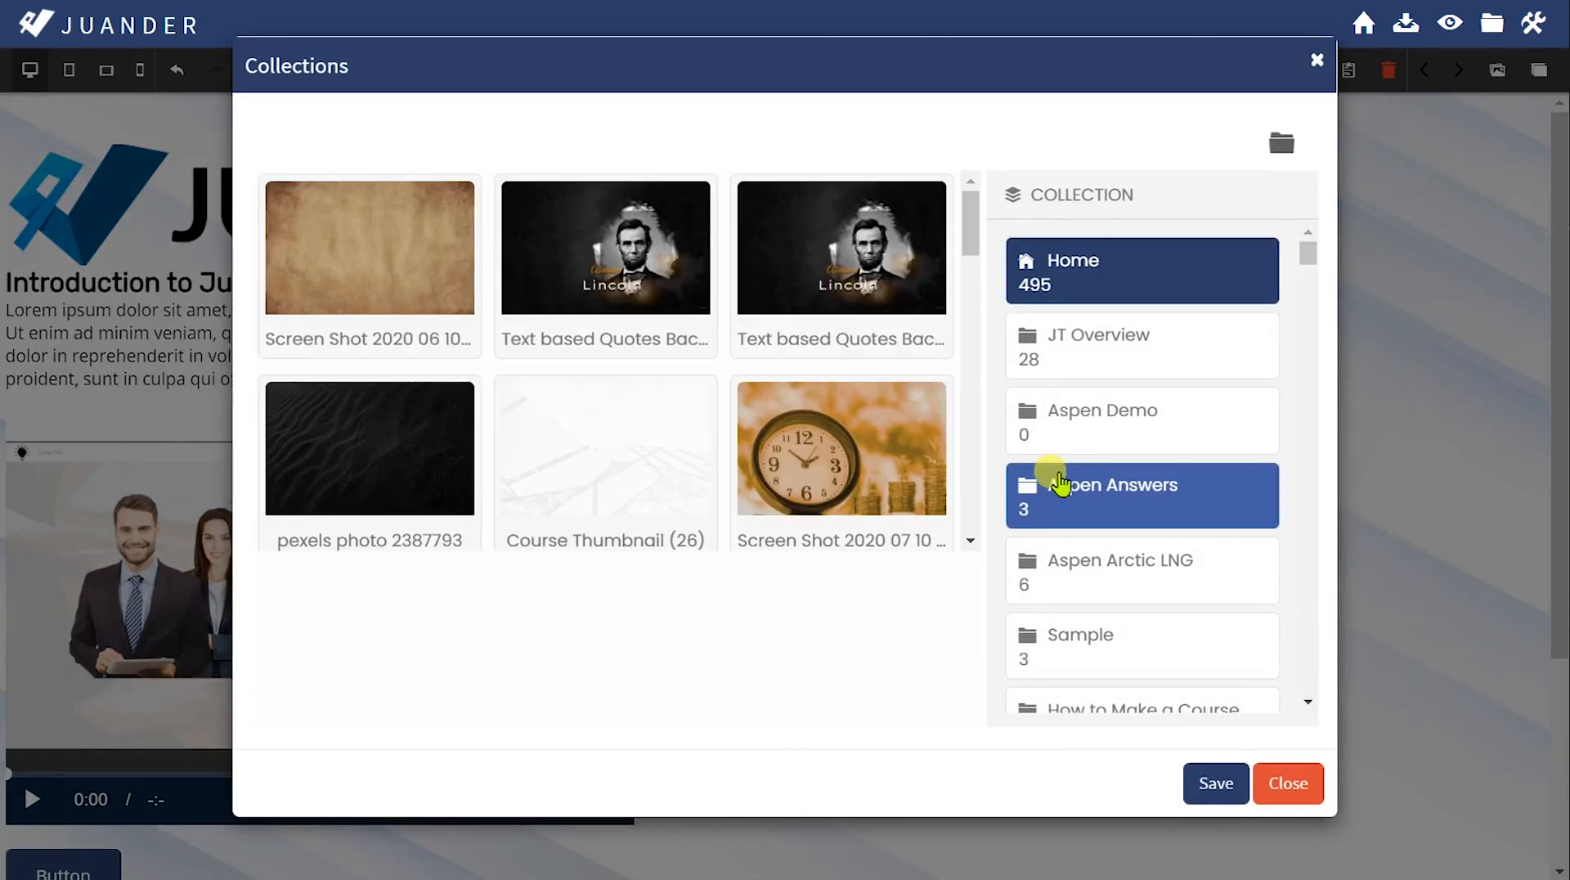
left_click_drag(971, 231, 977, 286)
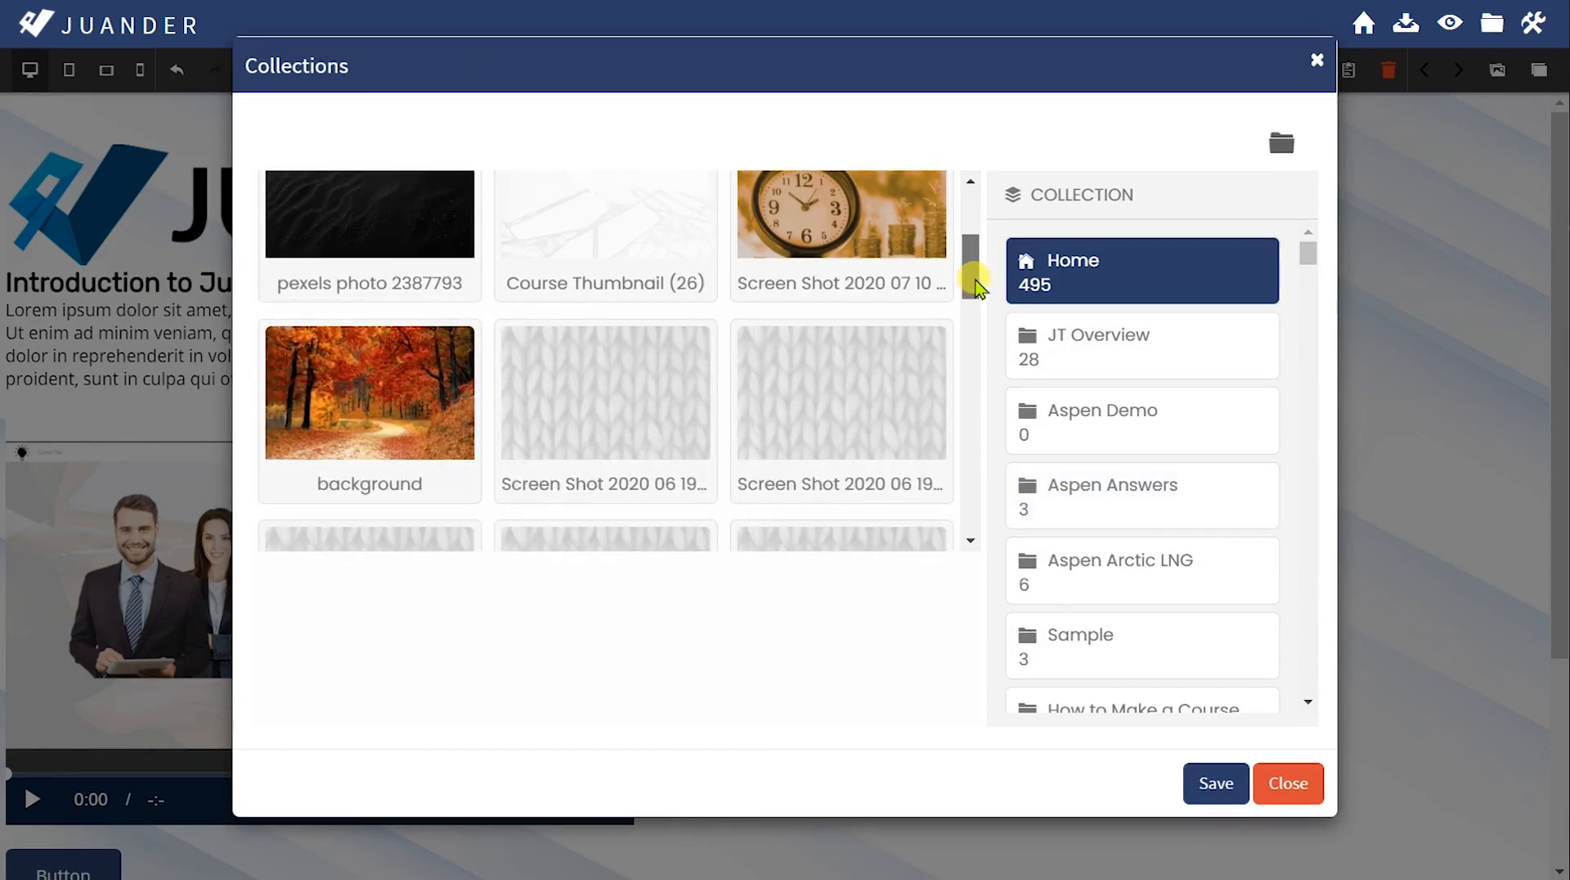
scroll(975, 278, "down", 1)
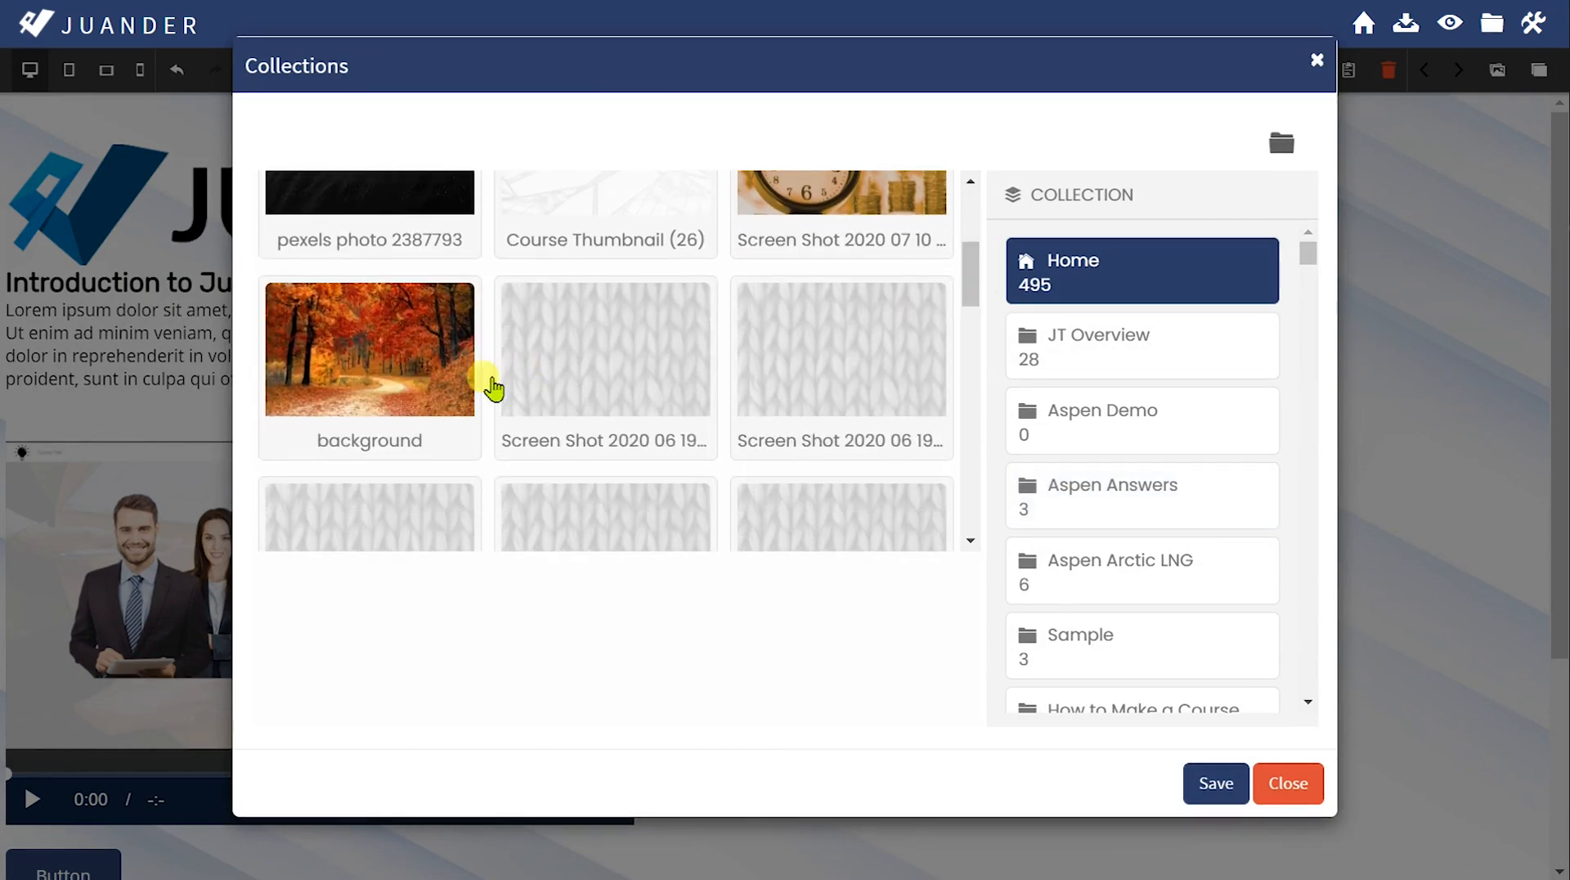
left_click(491, 382)
left_click(862, 393)
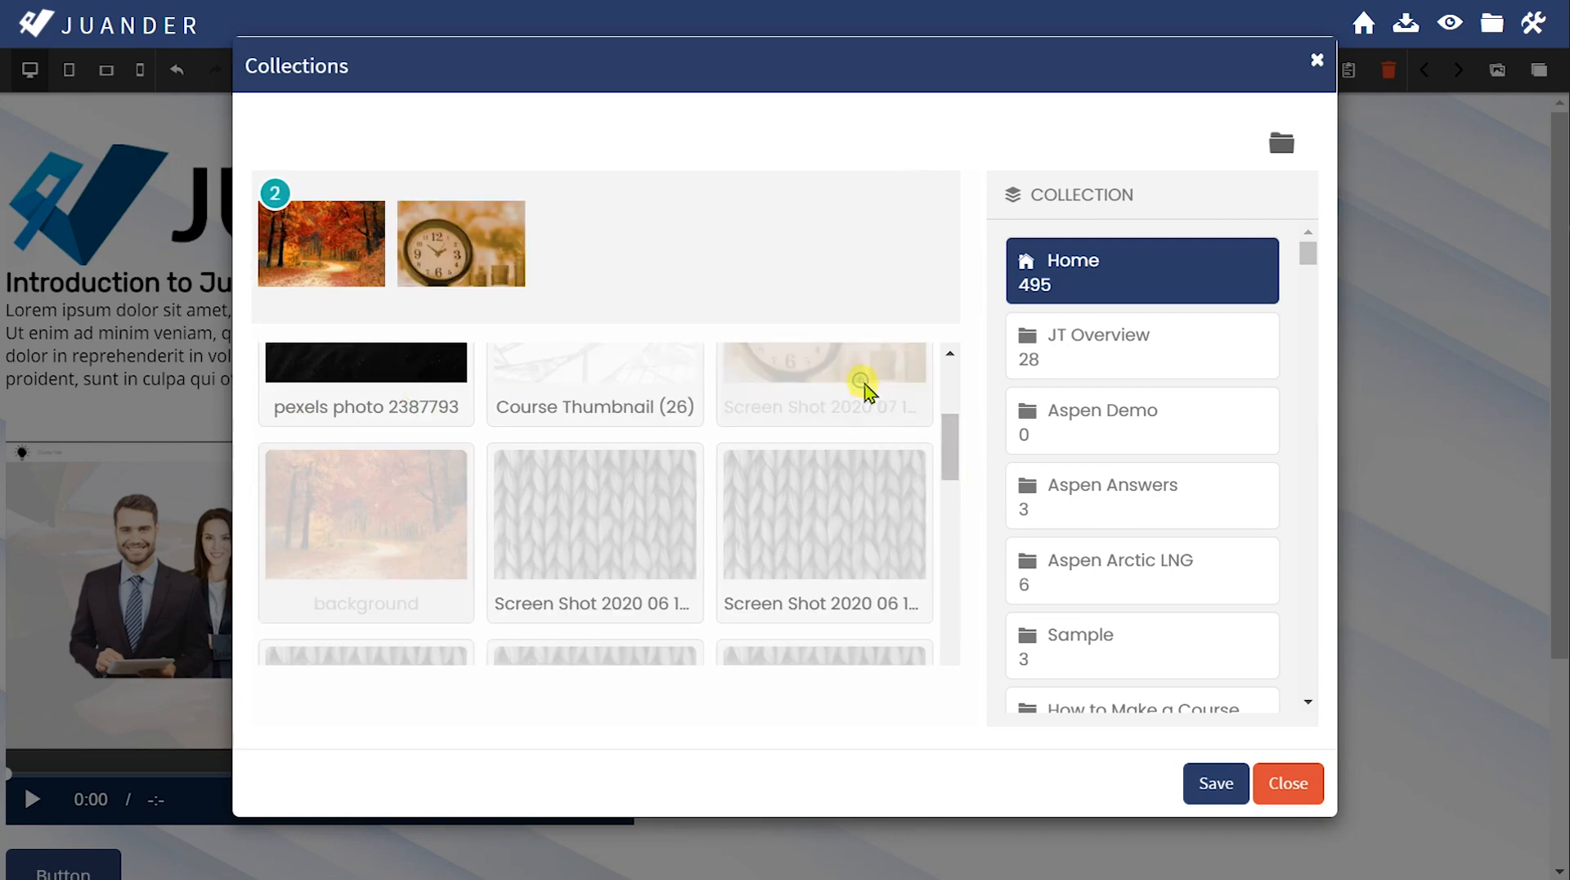
Step: Include the "solar system preview" image in the carousel selection and save the selected images
scroll(904, 421, "down", 5)
scroll(933, 531, "down", 4)
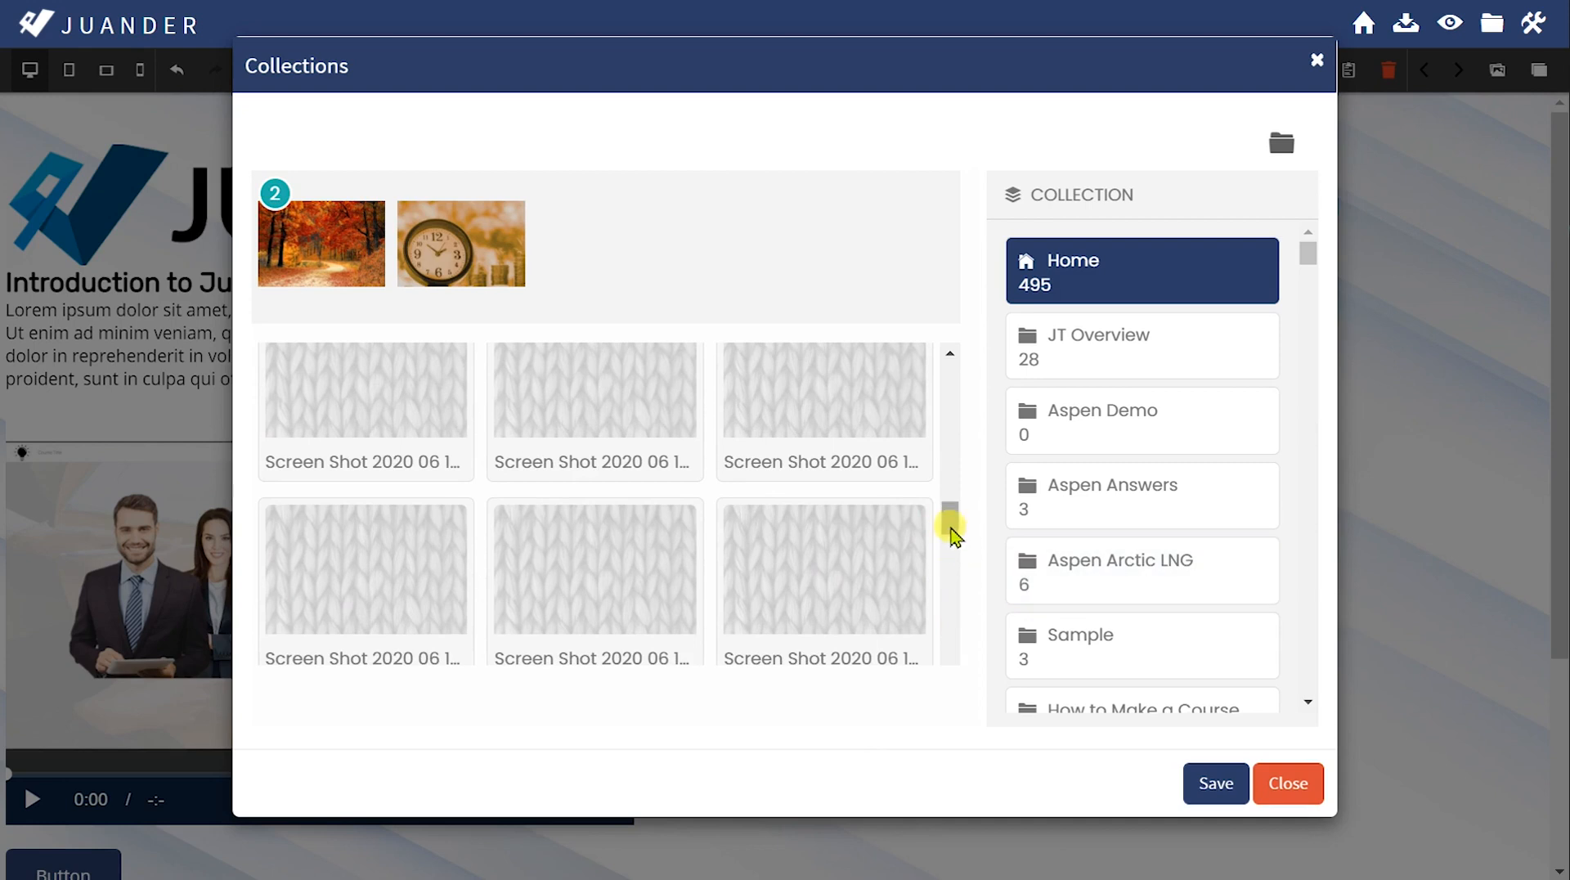
scroll(946, 564, "down", 3)
left_click(912, 530)
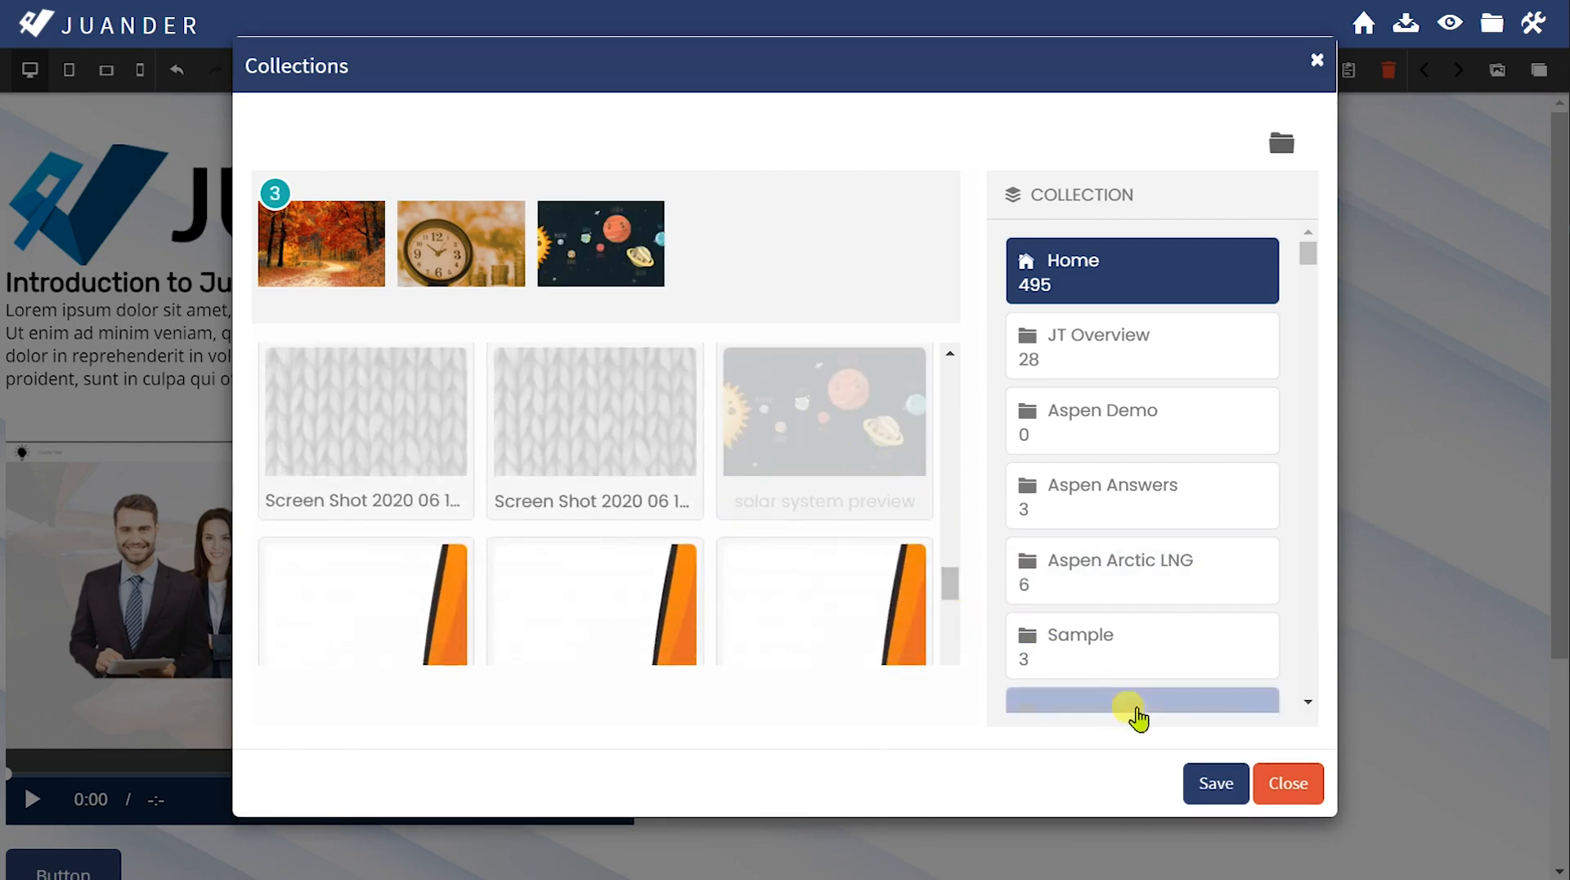
left_click(1214, 784)
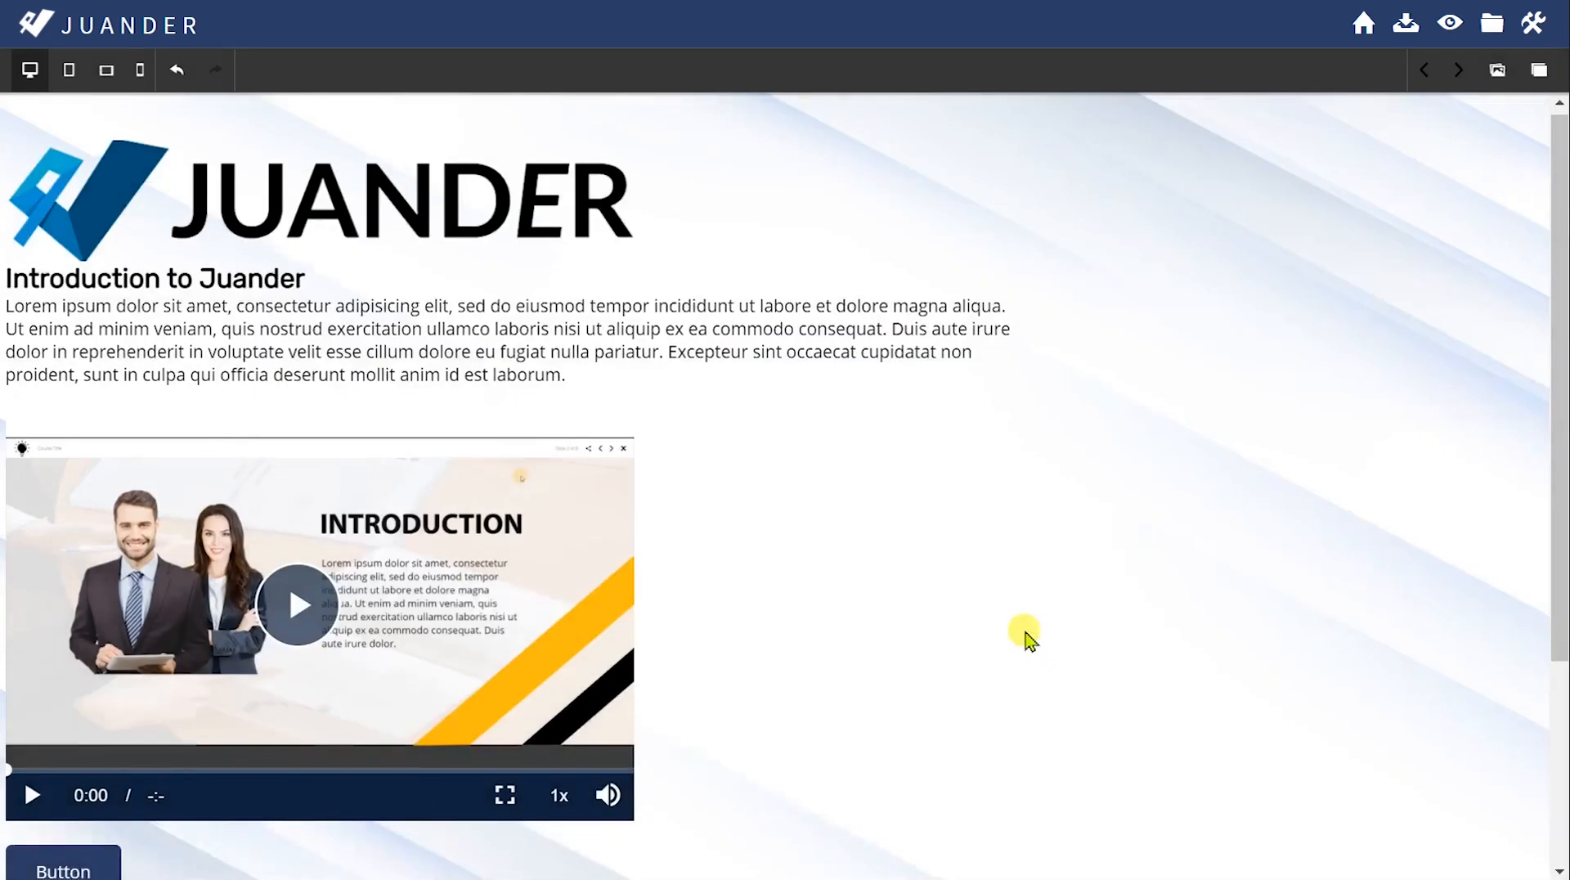
Step: Page through the carousel's images beneath the button up to the solar system picture
scroll(892, 628, "down", 4)
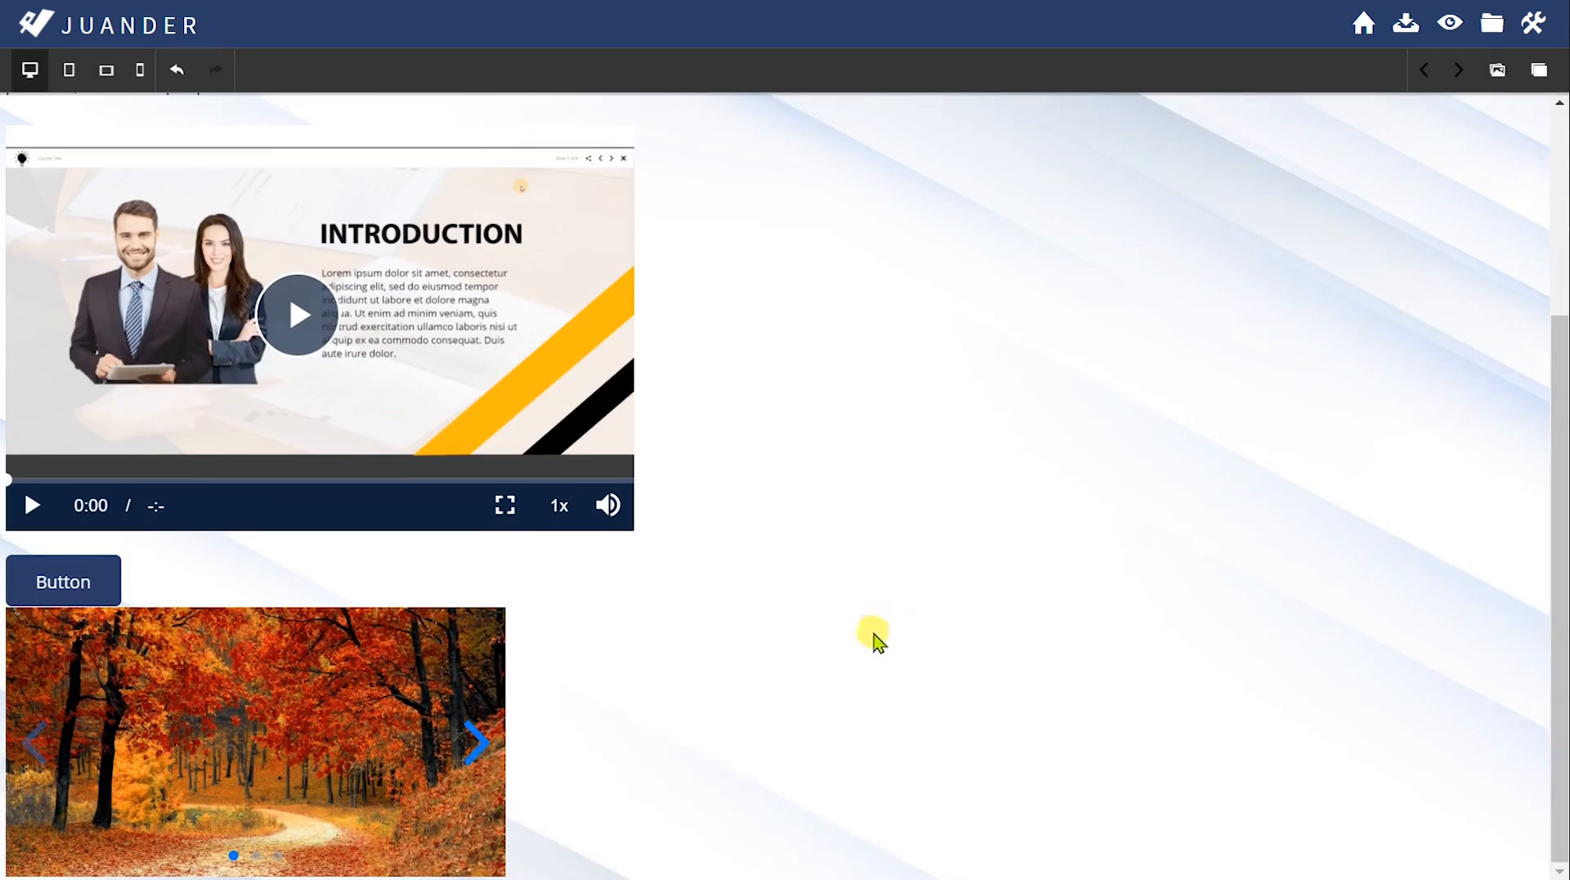
left_click(474, 741)
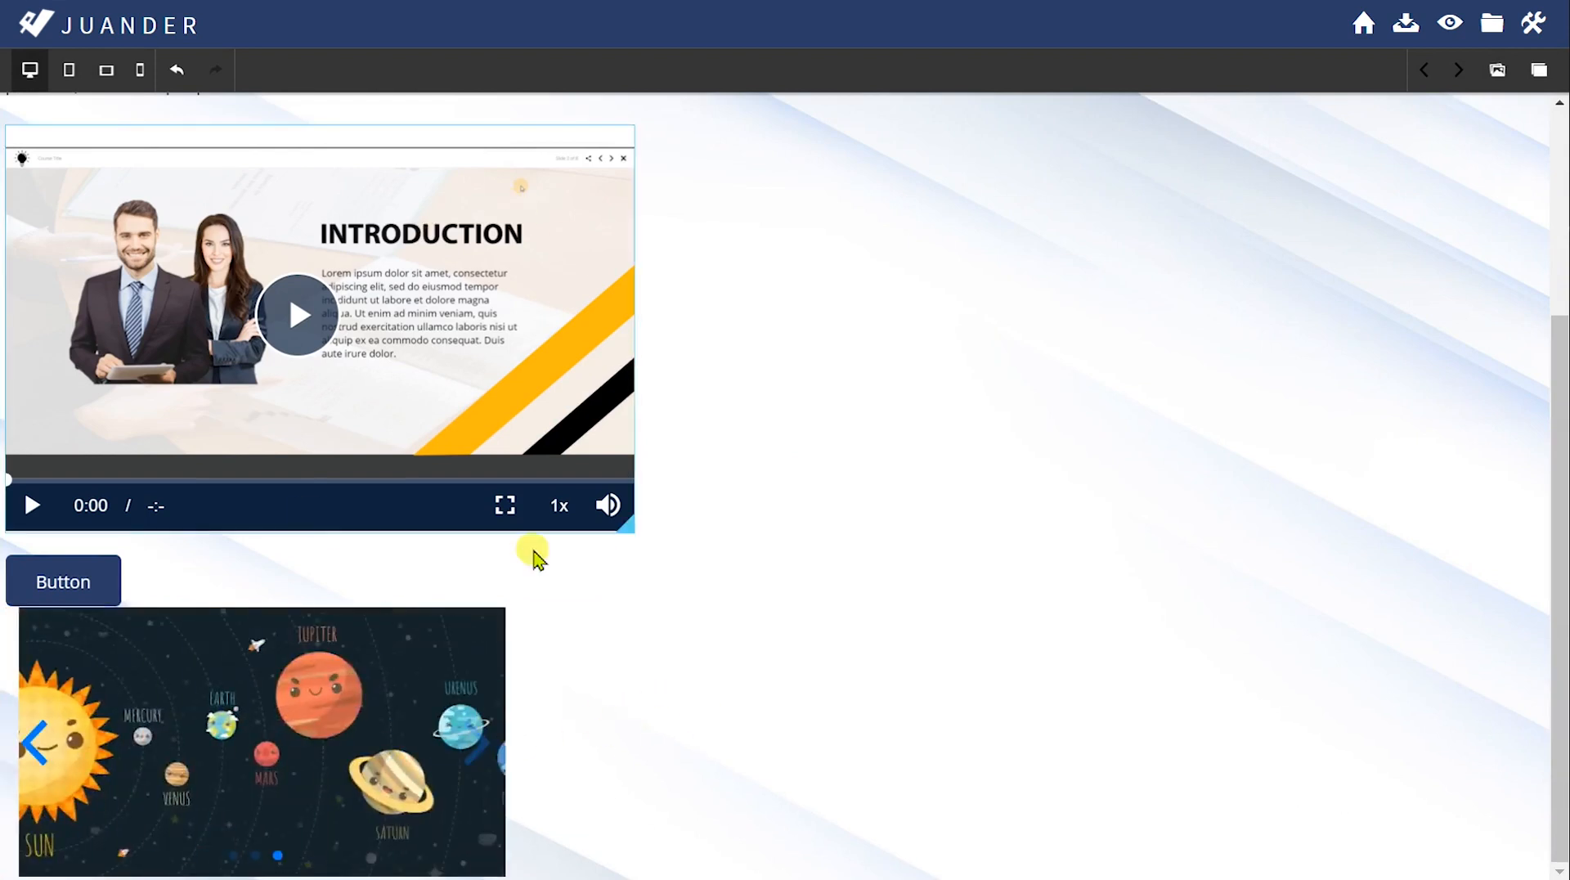
left_click(398, 666)
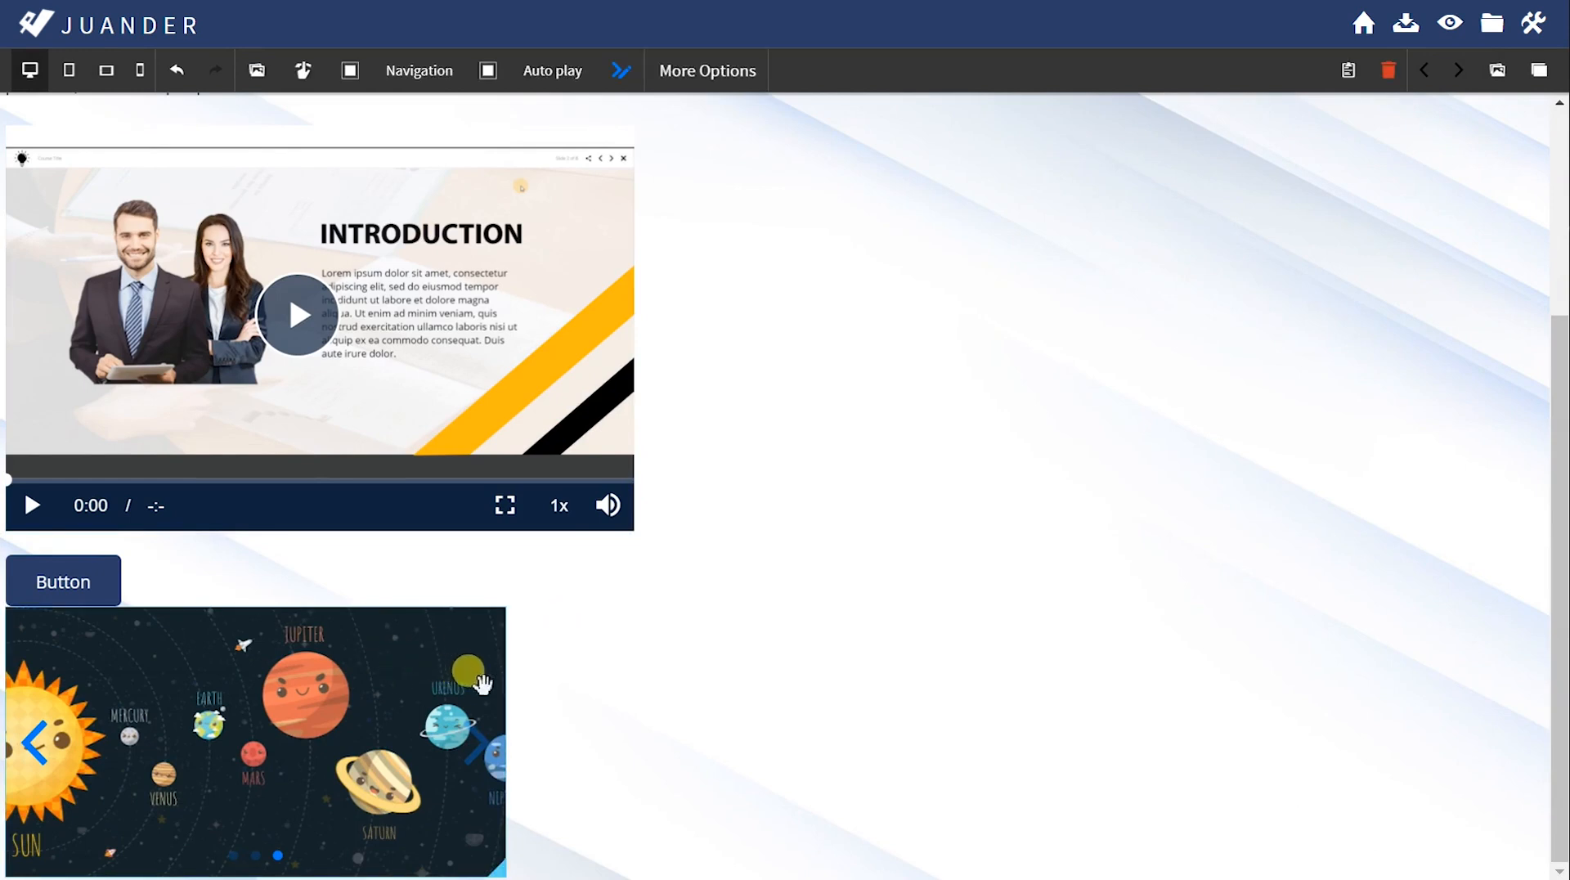
left_click(468, 757)
Step: Move the carousel into the blank area to the right of the video, below the paragraph
left_click_drag(466, 754, 379, 739)
left_click_drag(459, 704, 153, 740)
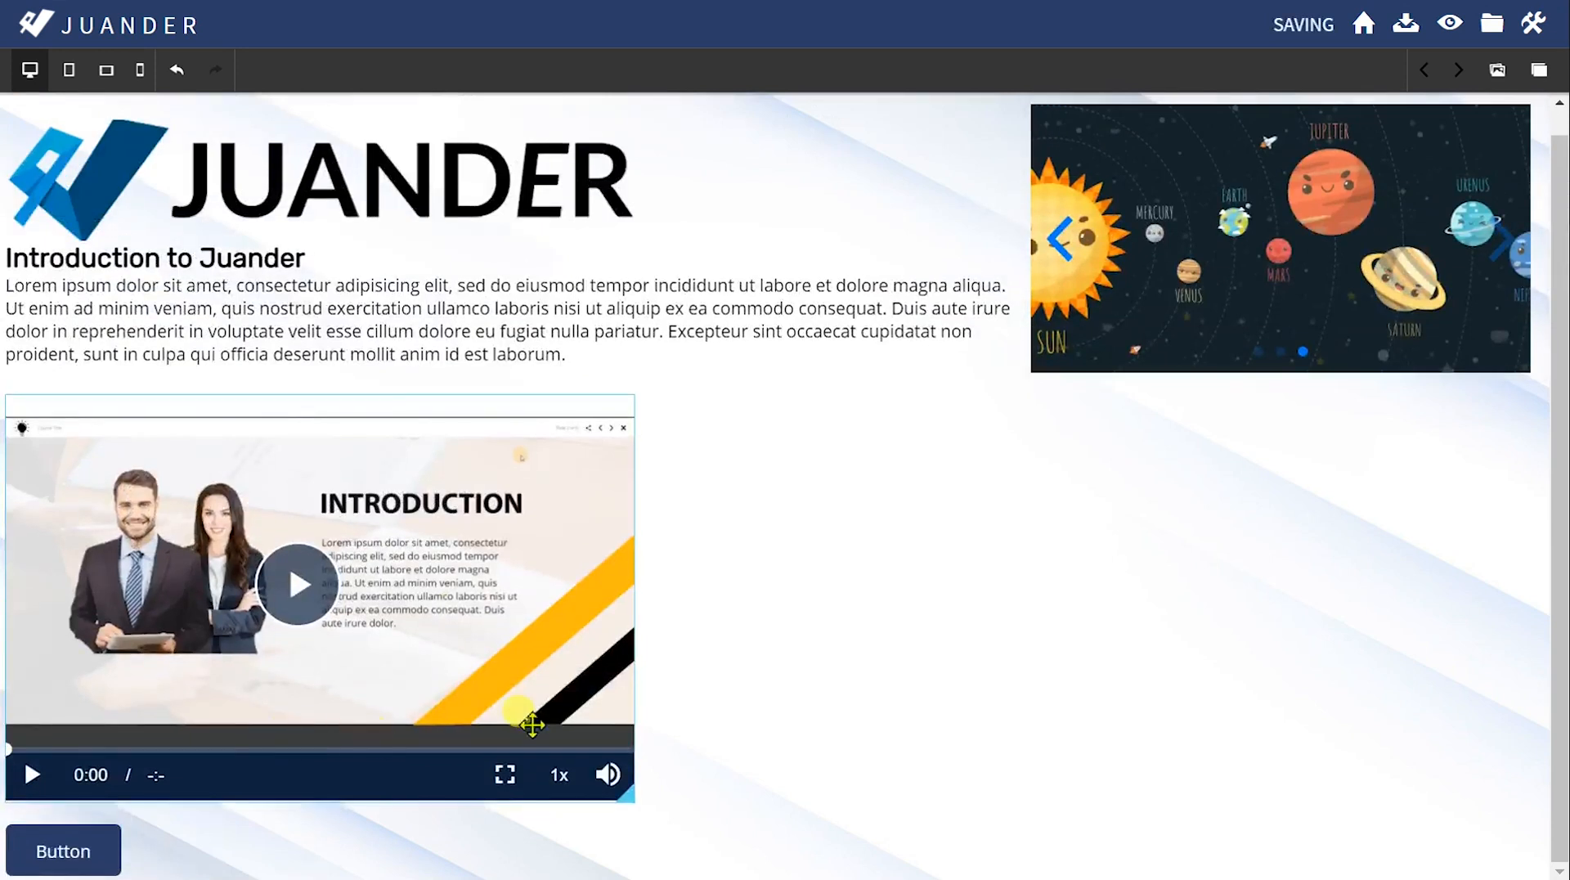
left_click_drag(1202, 290, 916, 650)
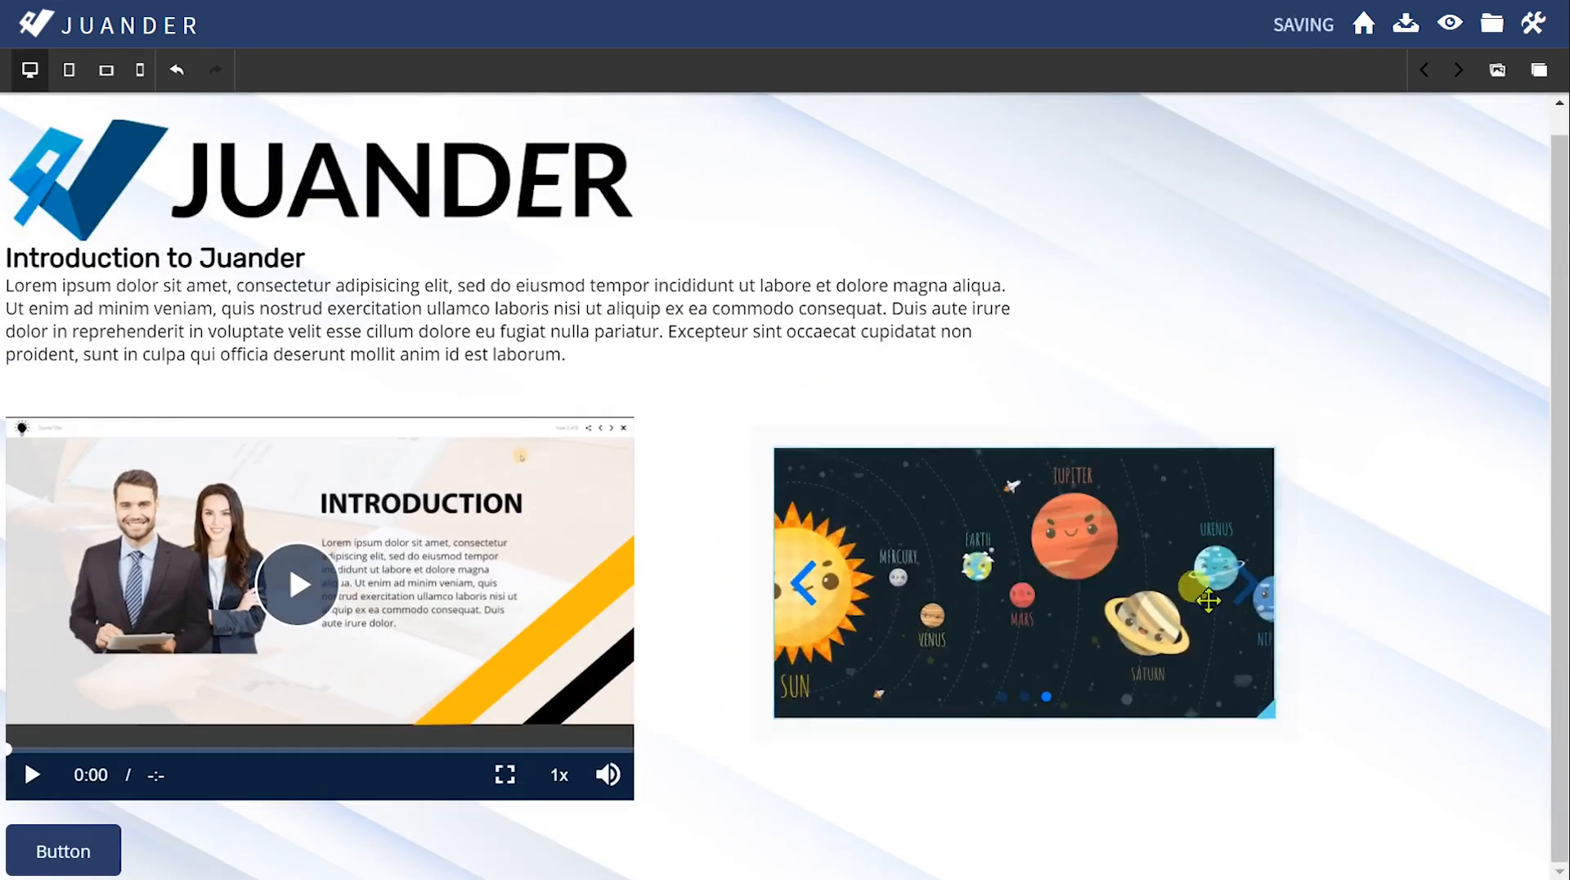
Step: Play and pause the introduction video twice to check its playback
left_click(300, 577)
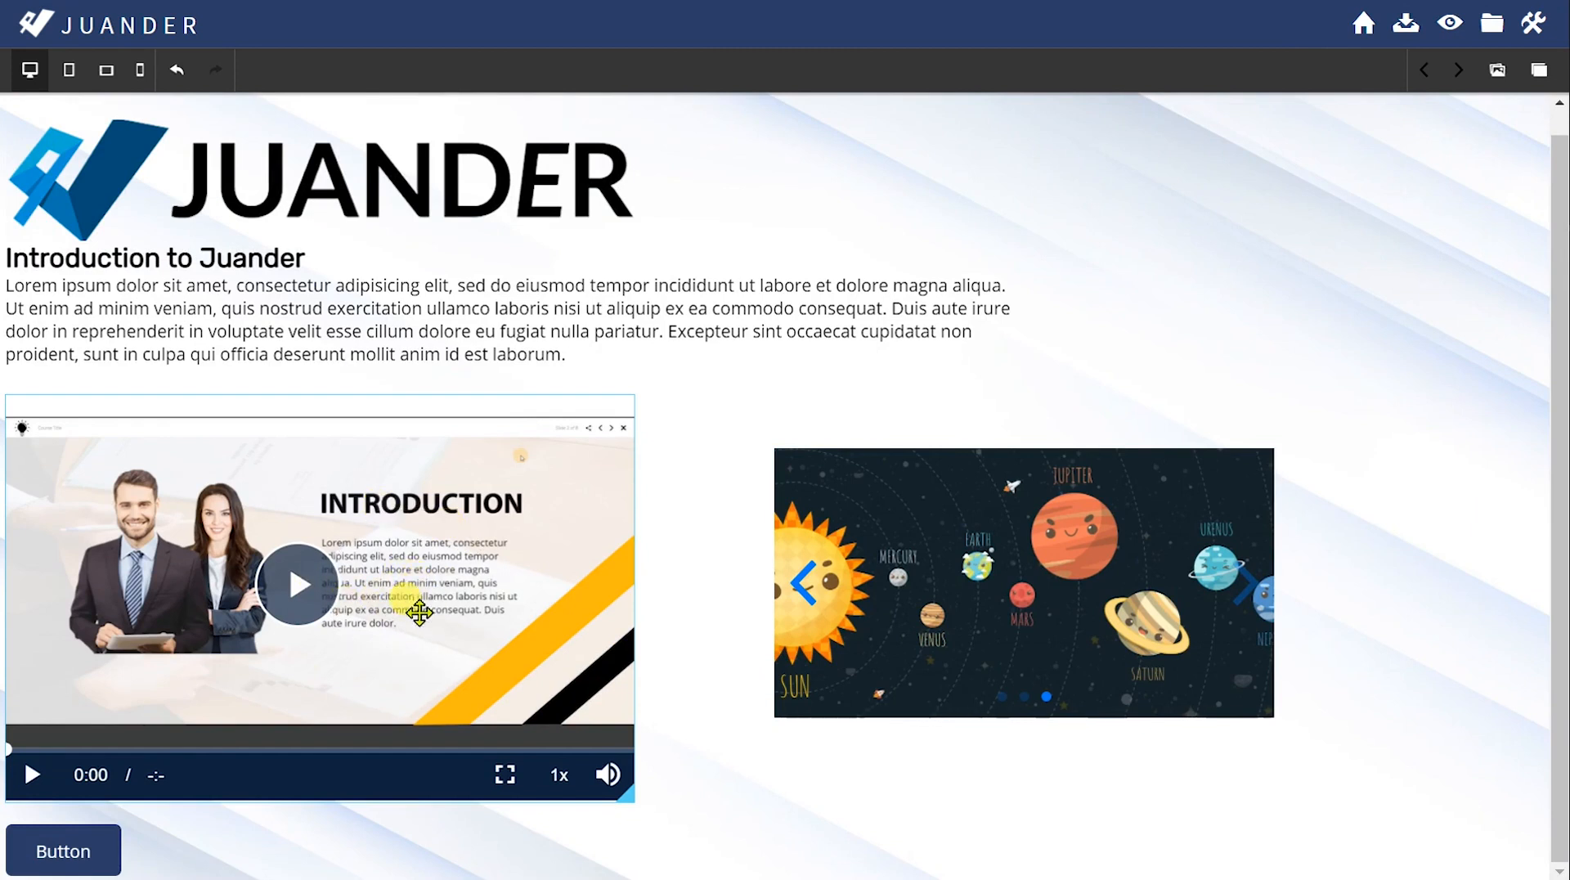
left_click(419, 612)
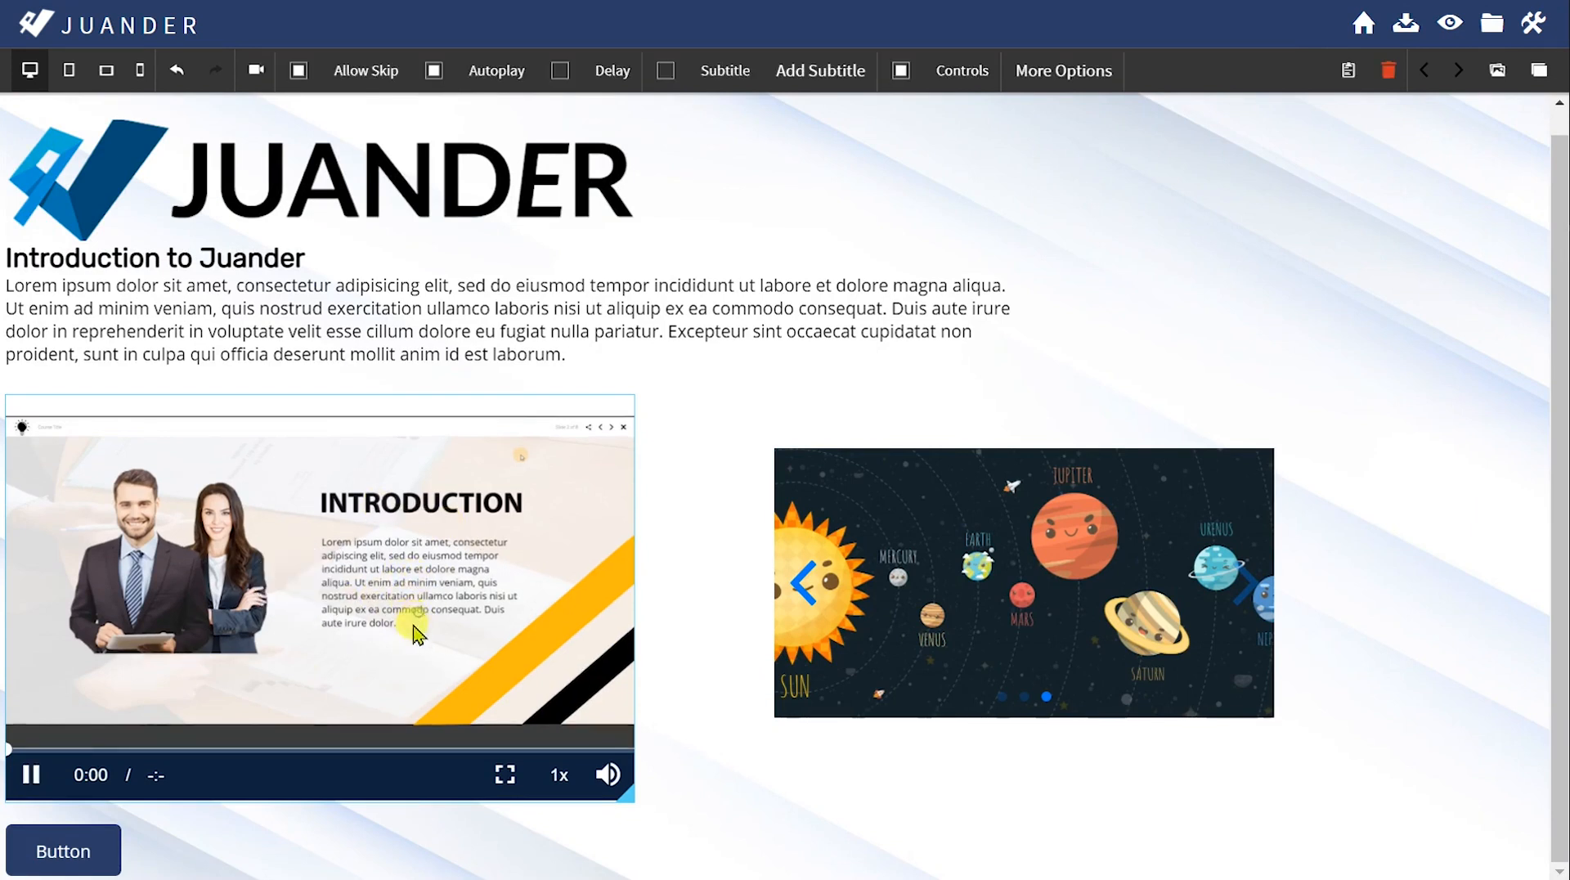
left_click(31, 775)
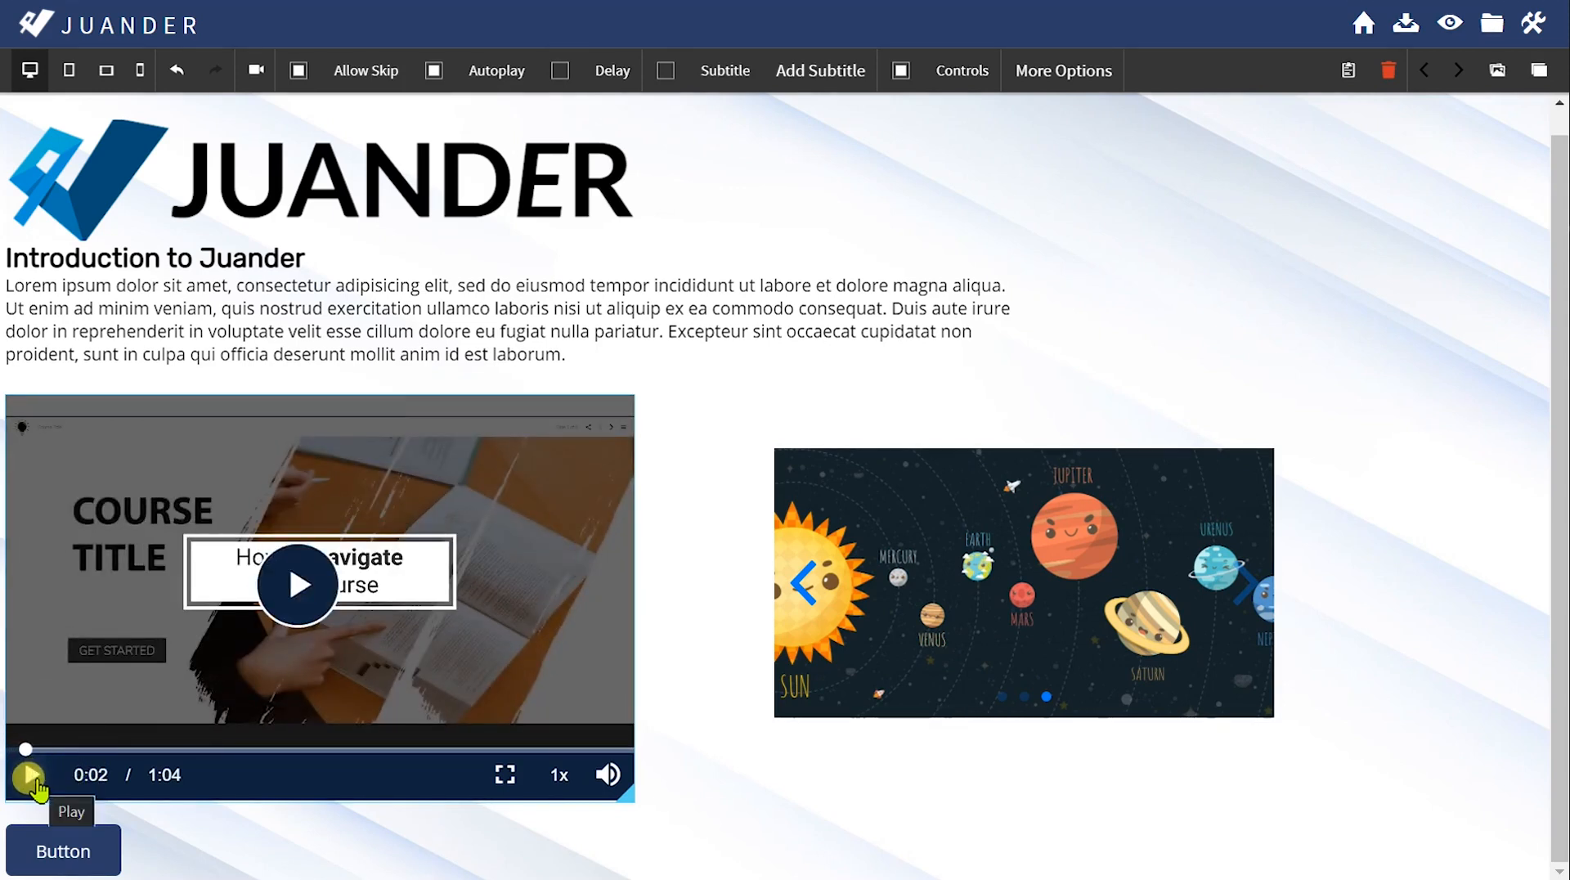
left_click(265, 588)
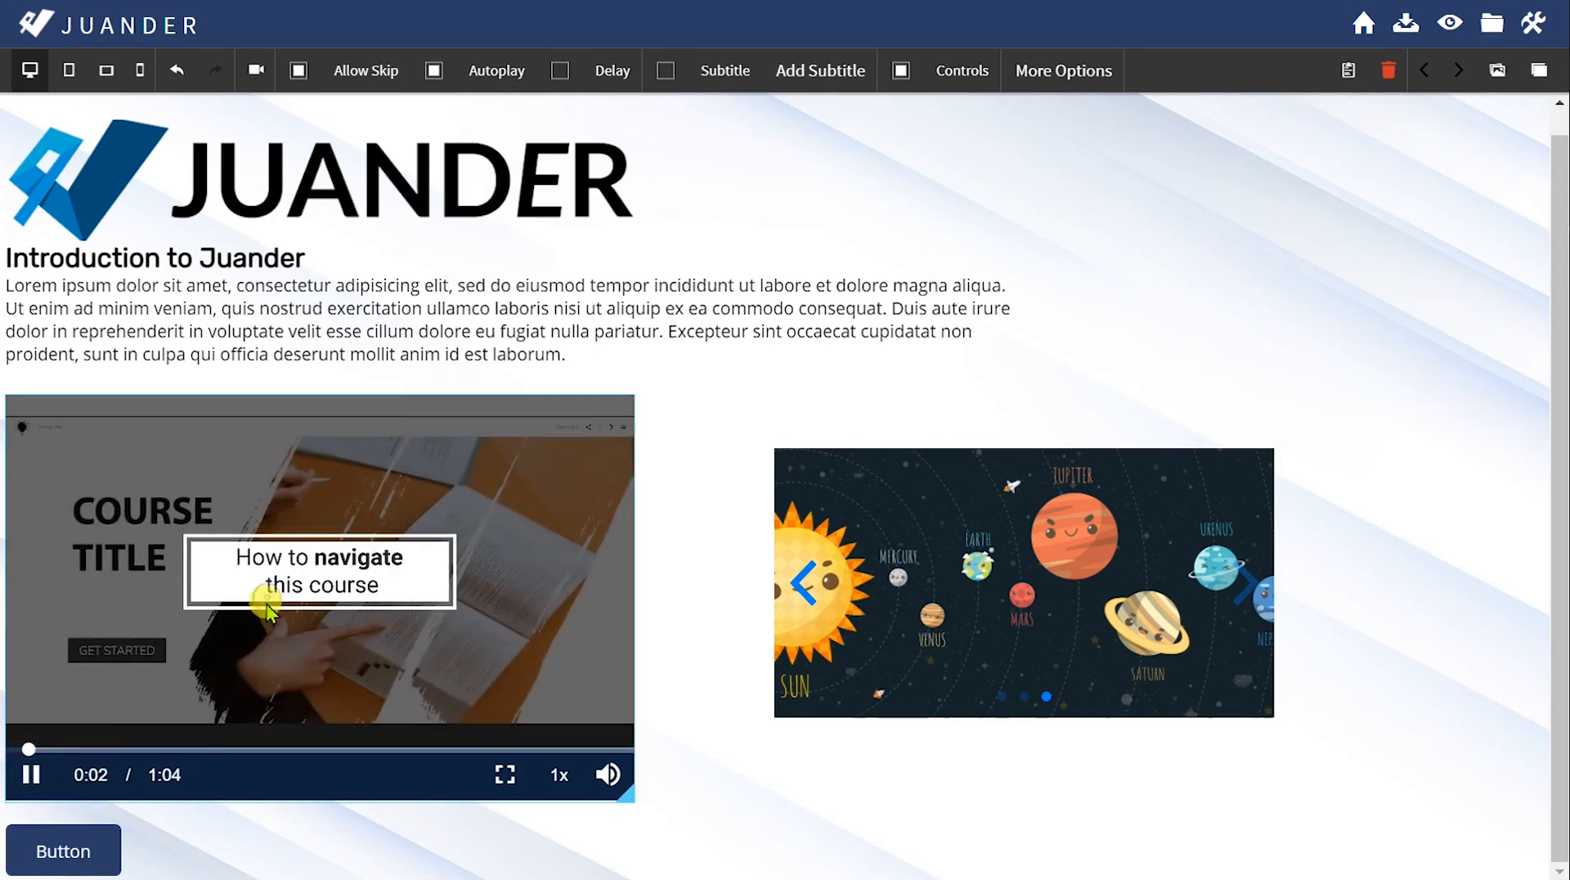
left_click(31, 775)
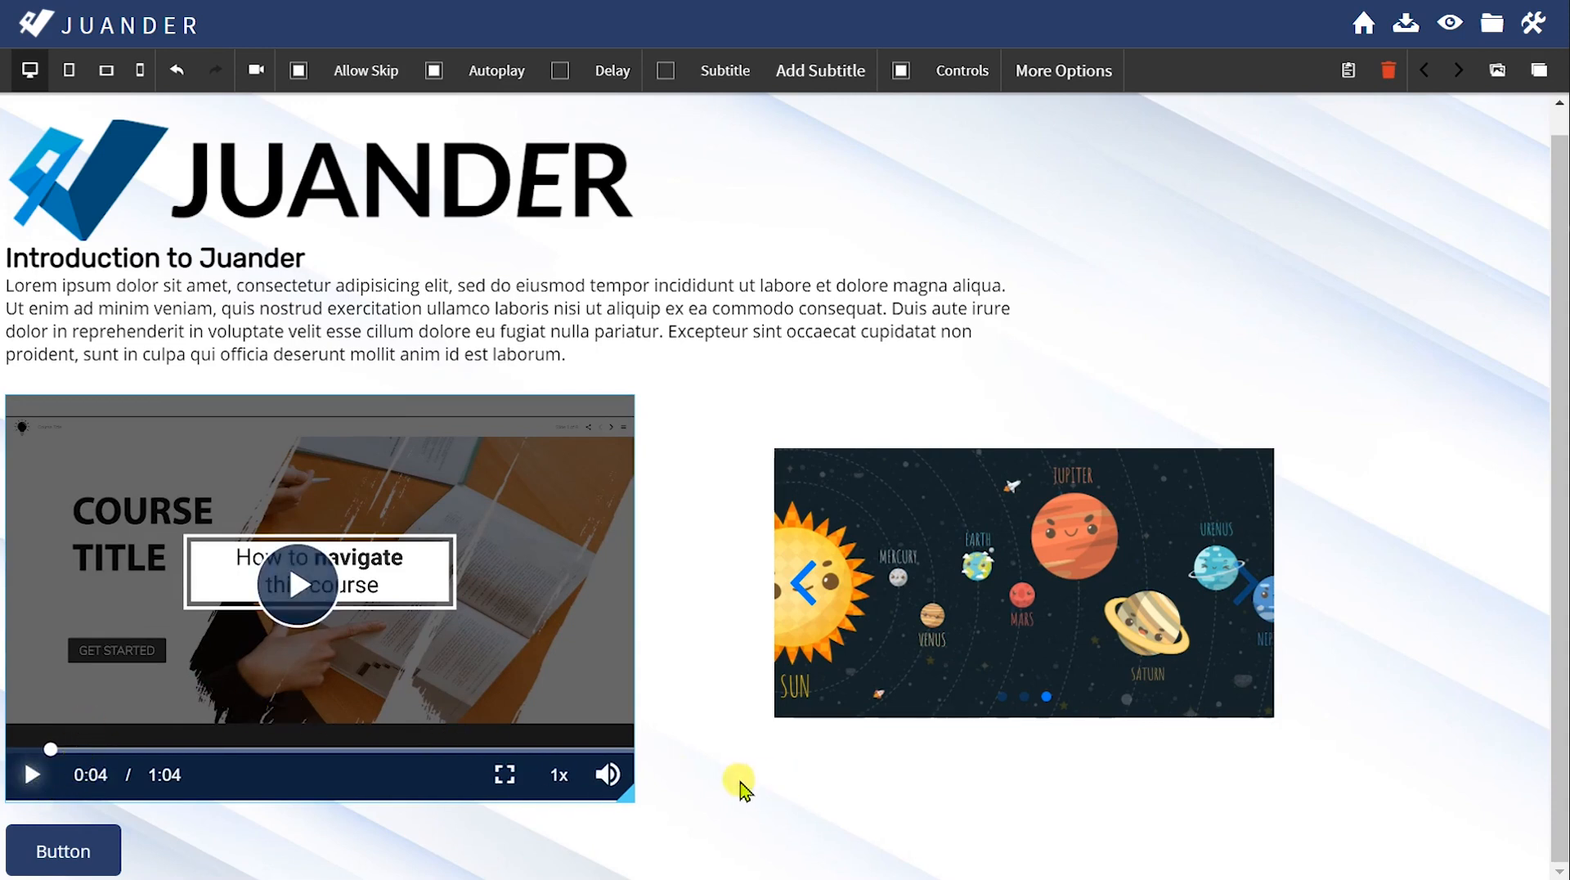